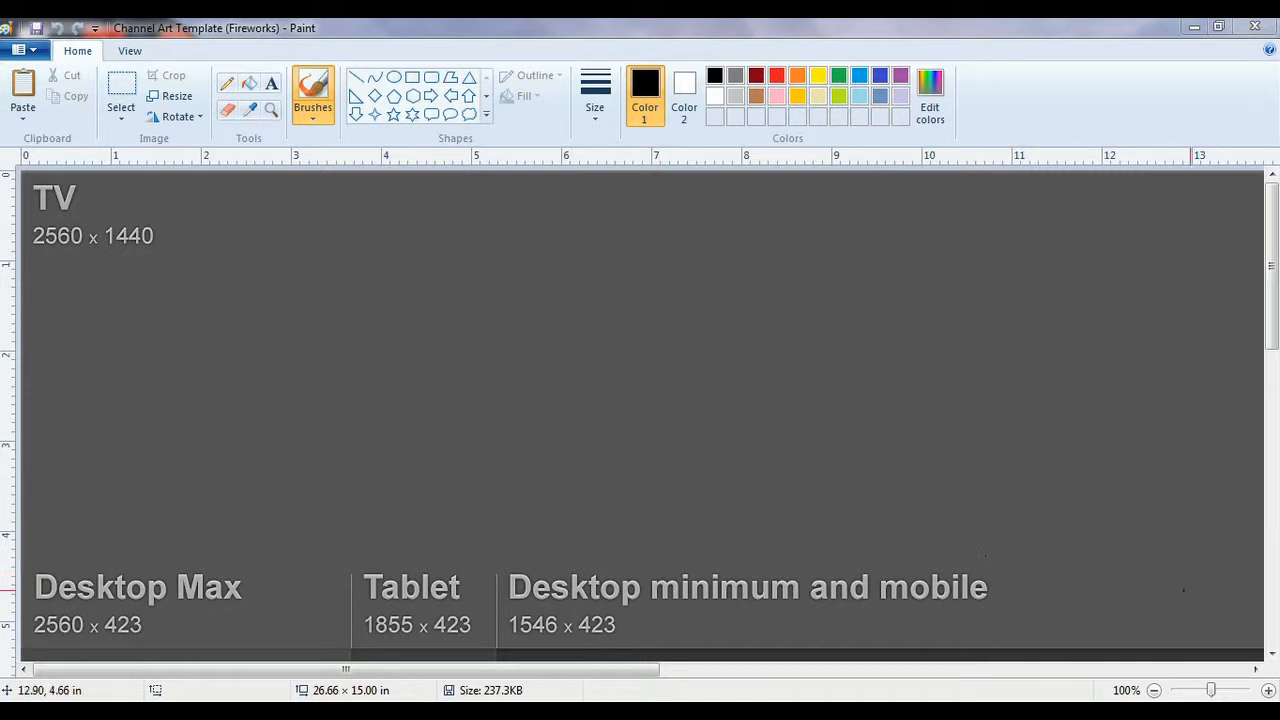
Draw a white rectangle with solid fill over the full-width 2560 x 423 Desktop Max band, about 26.7 × 4.4 in.
{"action": "left_click", "coordinate": [1154, 690]}
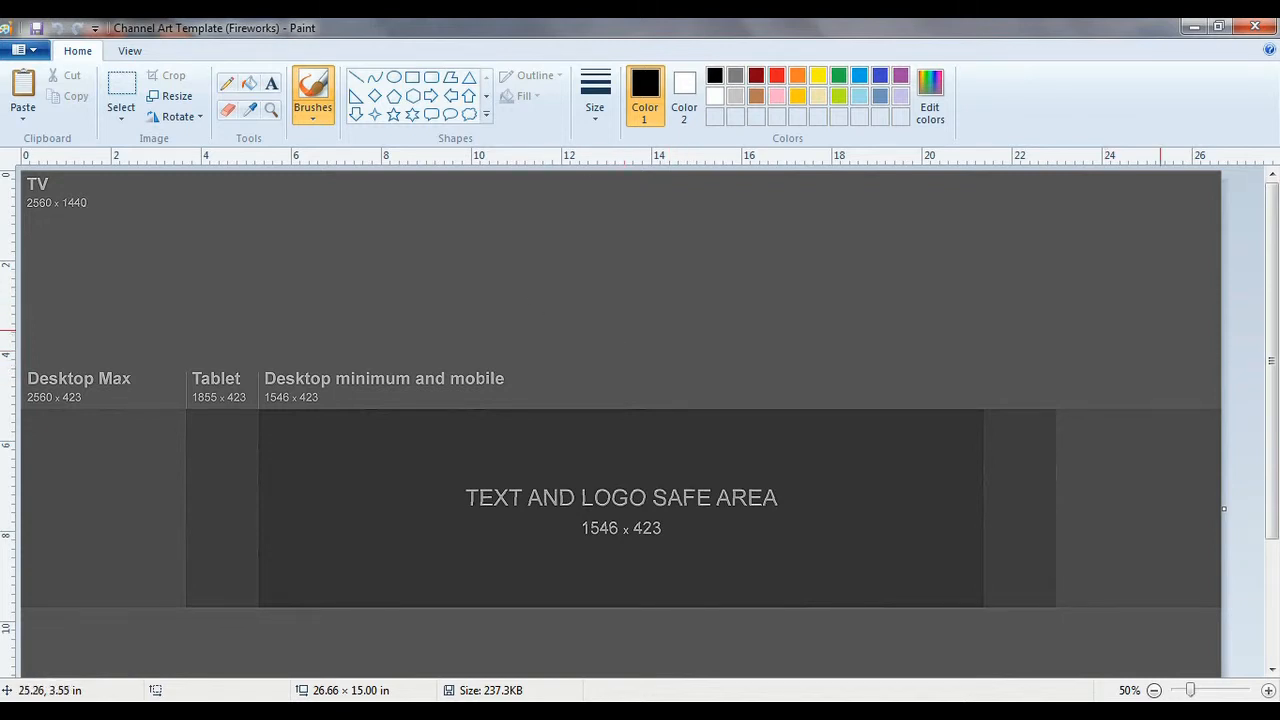
{"action": "scroll", "coordinate": [1230, 297], "scroll_direction": "down", "scroll_amount": 3}
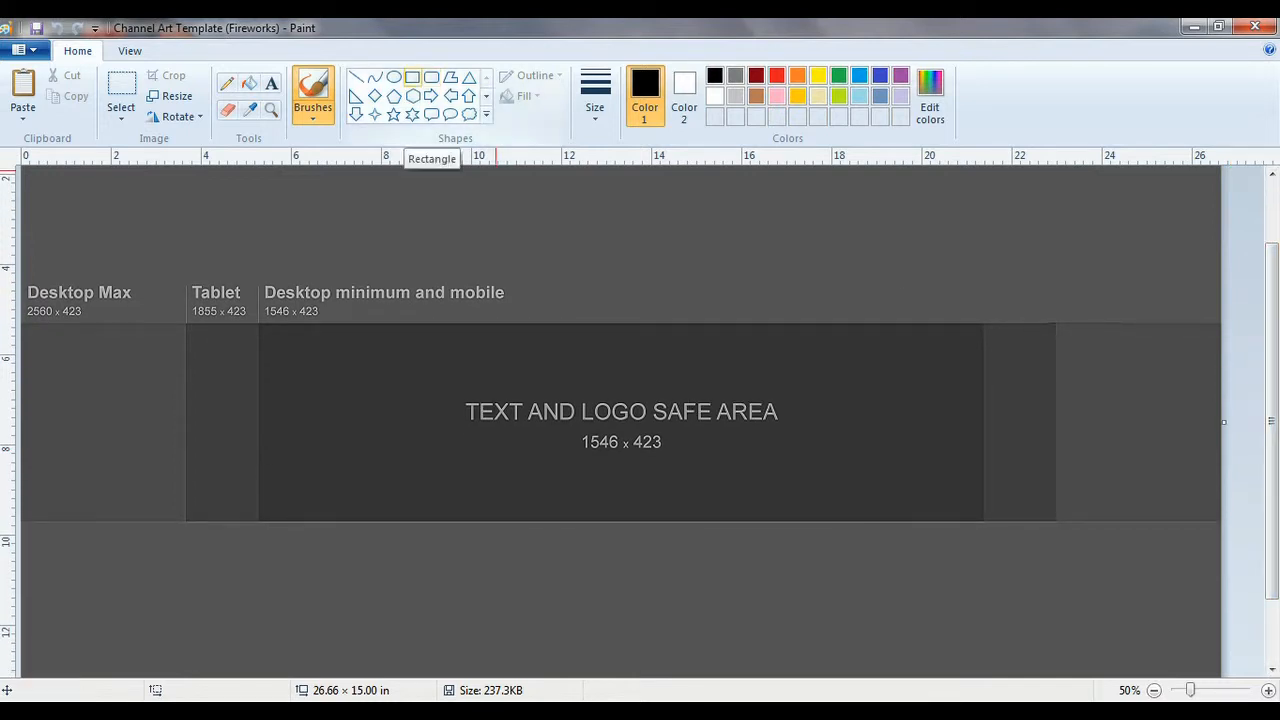
{"action": "left_click", "coordinate": [412, 77]}
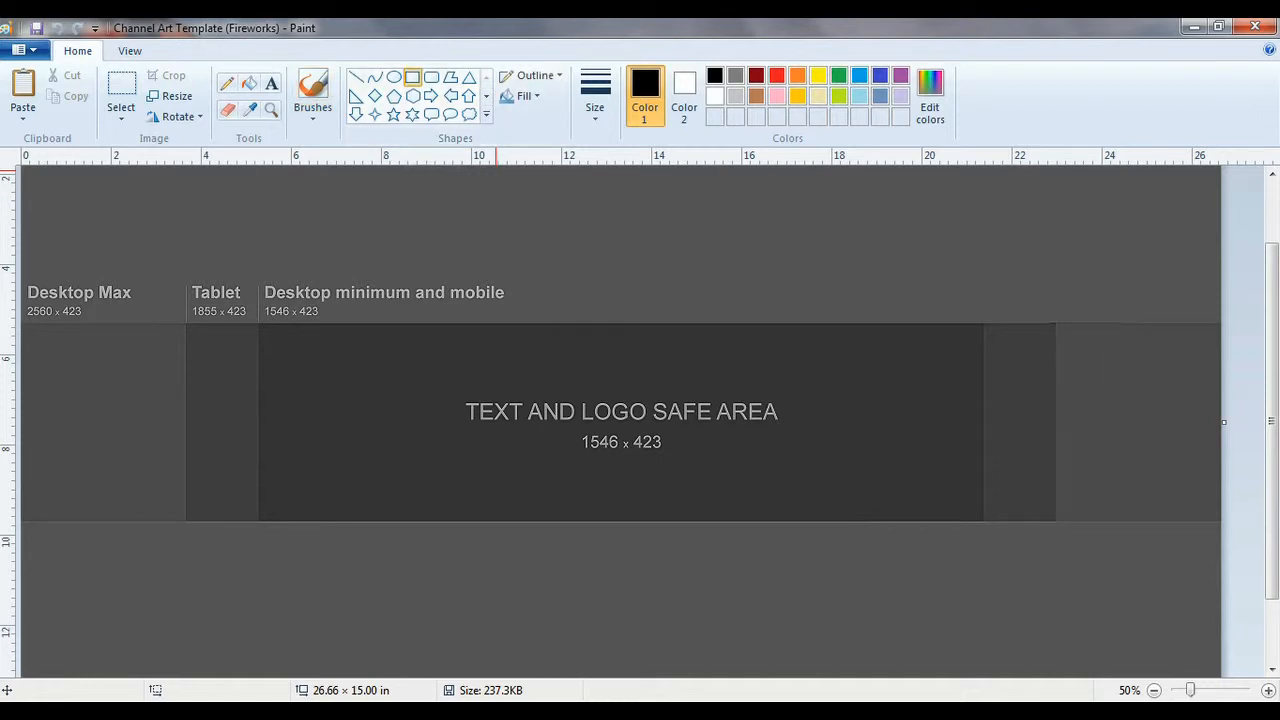
{"action": "left_click", "coordinate": [714, 96]}
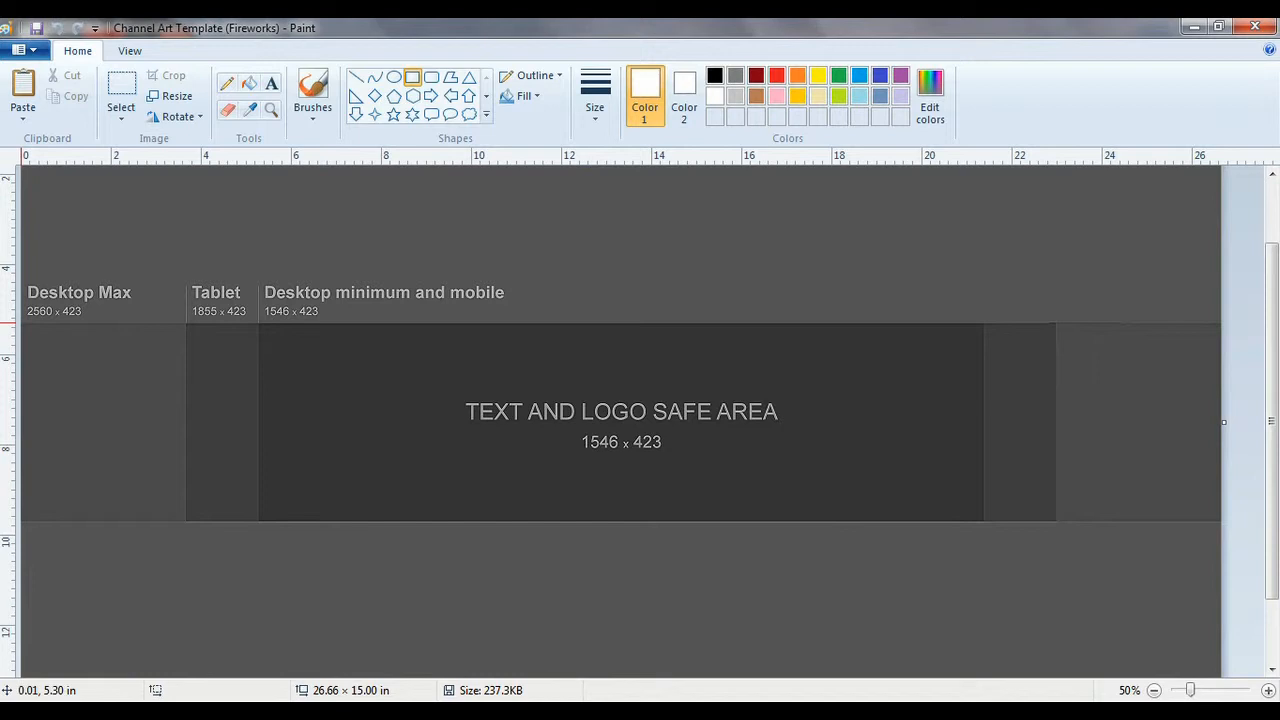
{"action": "left_click_drag", "start_coordinate": [22, 323], "coordinate": [1222, 520]}
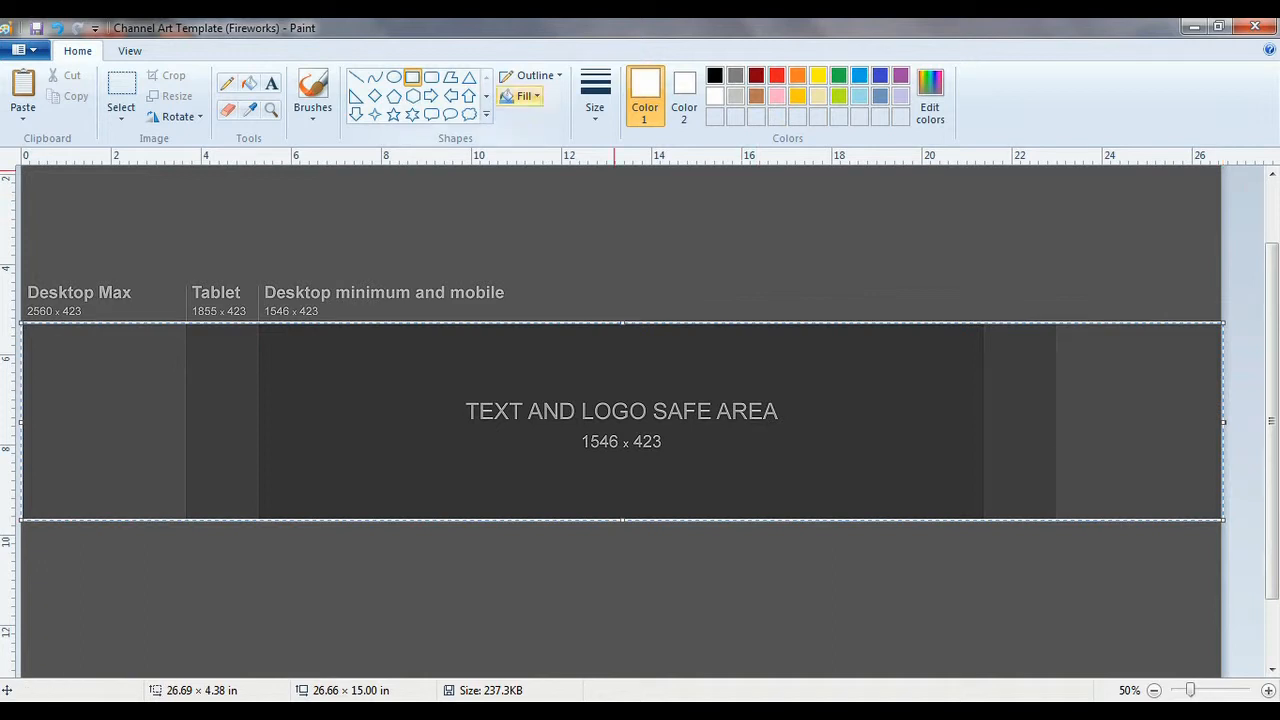
{"action": "left_click", "coordinate": [524, 96]}
{"action": "left_click", "coordinate": [555, 141]}
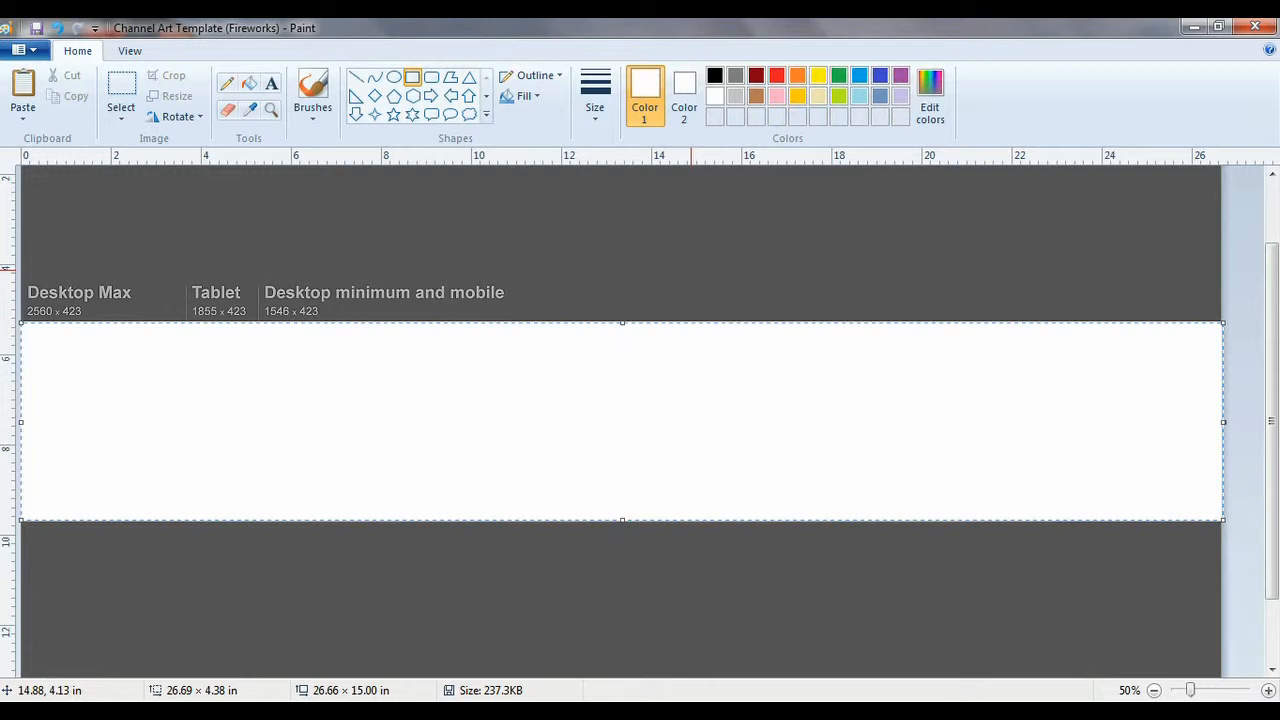
{"action": "left_click", "coordinate": [691, 269]}
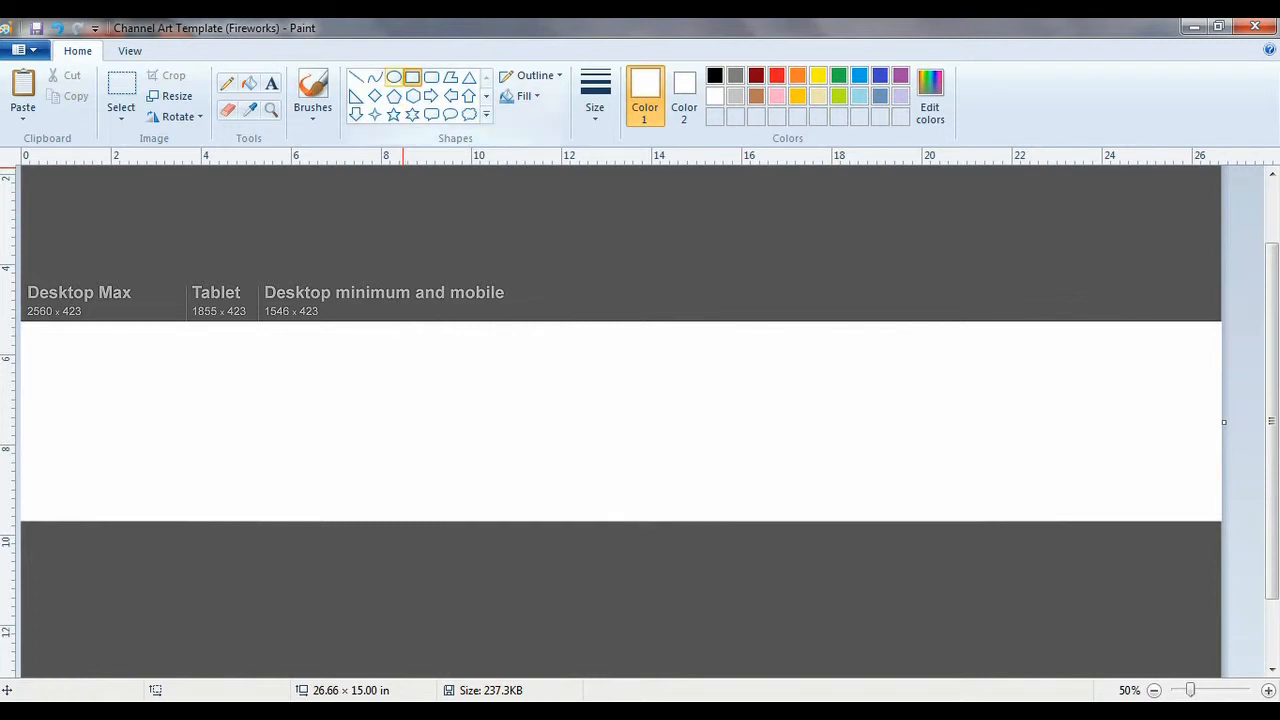
Draw an oval with a black outline, about 3 × 2.5 in, near the middle of the white band.
{"action": "left_click", "coordinate": [486, 95]}
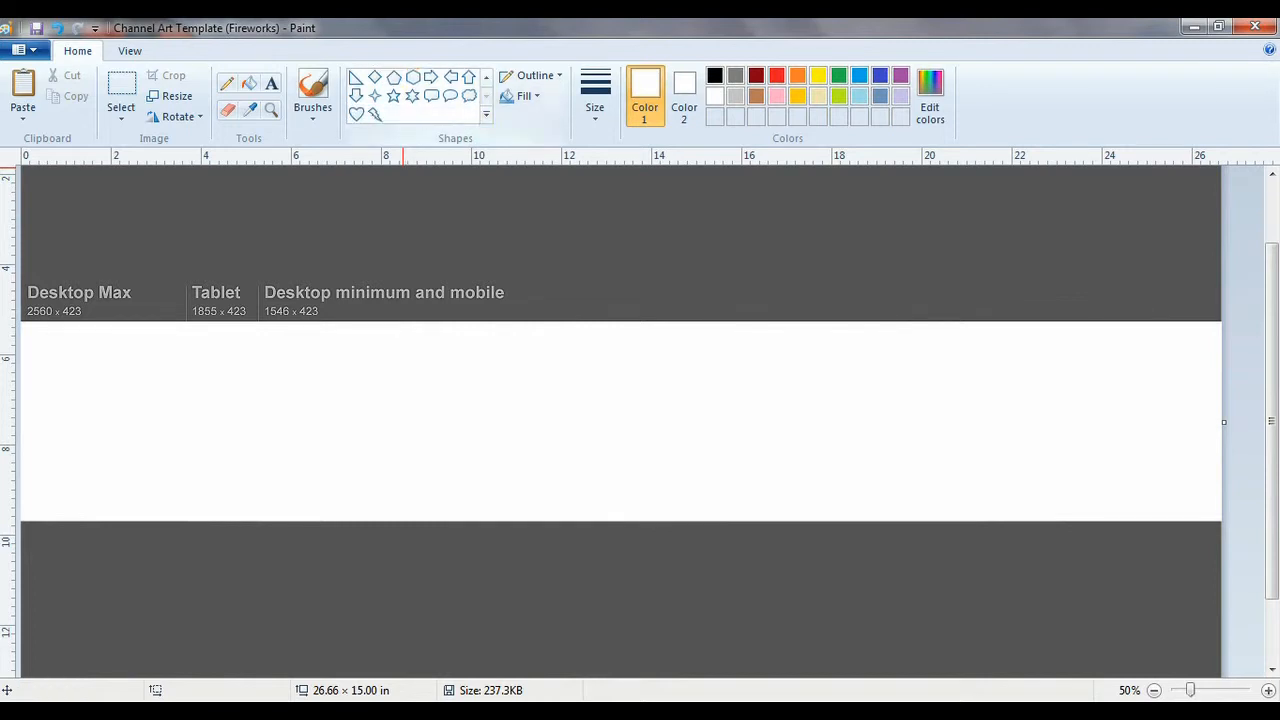
{"action": "left_click", "coordinate": [486, 77]}
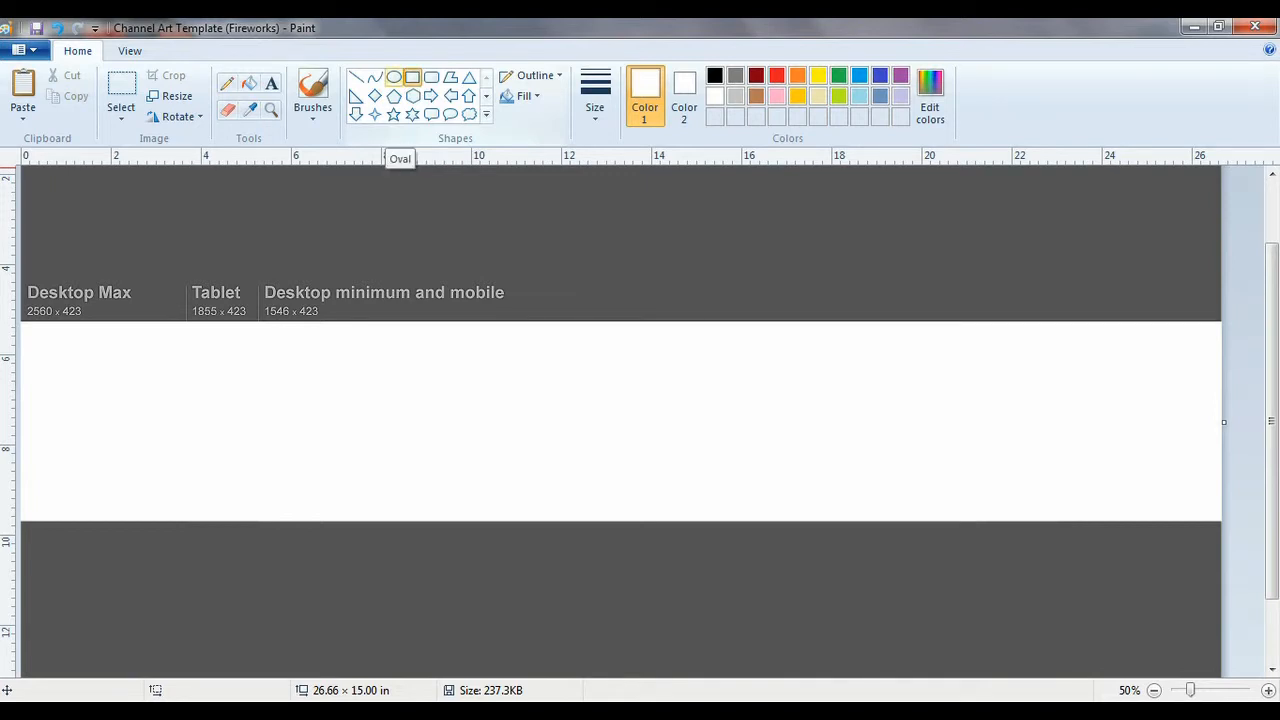
{"action": "left_click", "coordinate": [394, 77]}
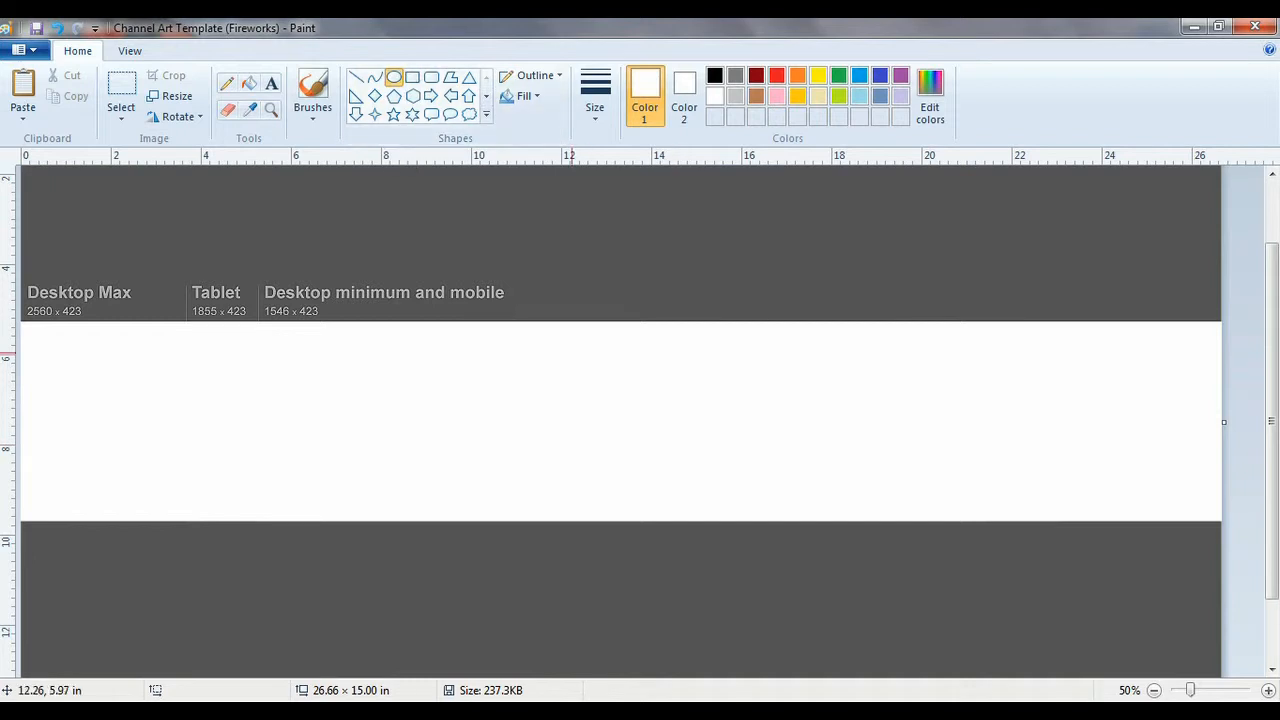
{"action": "left_click_drag", "start_coordinate": [537, 342], "coordinate": [672, 451]}
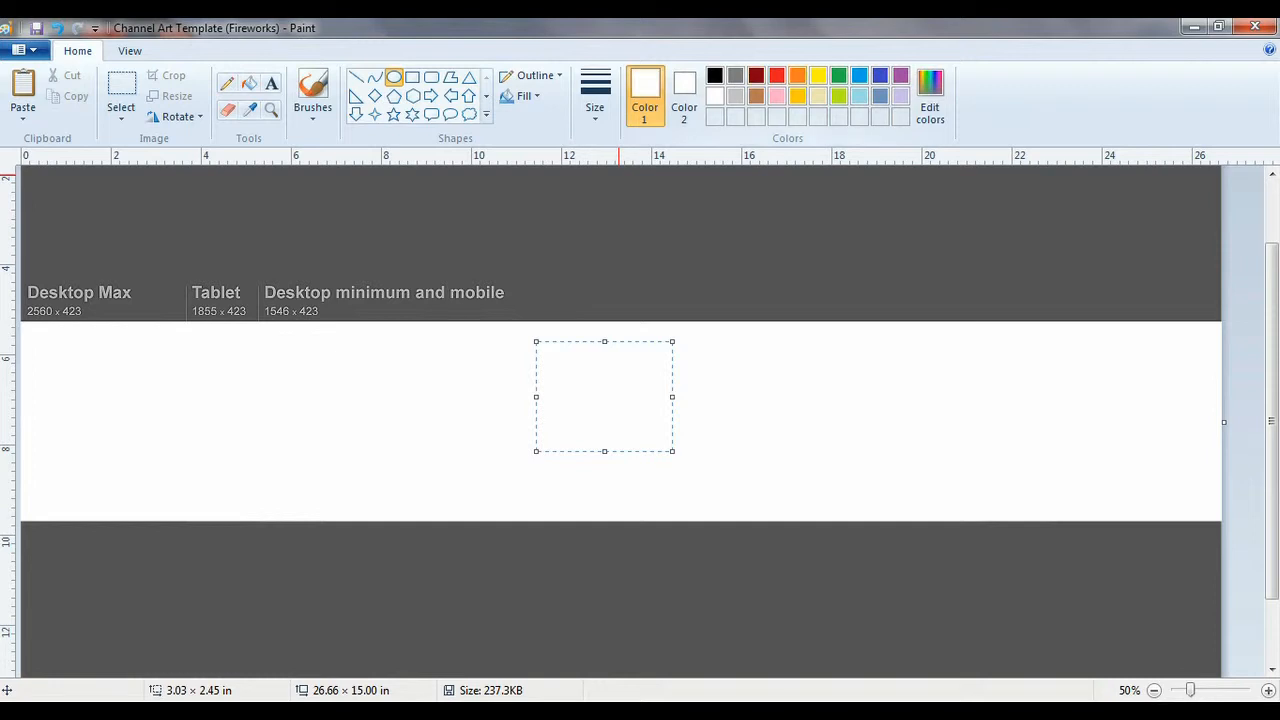
{"action": "left_click", "coordinate": [776, 75]}
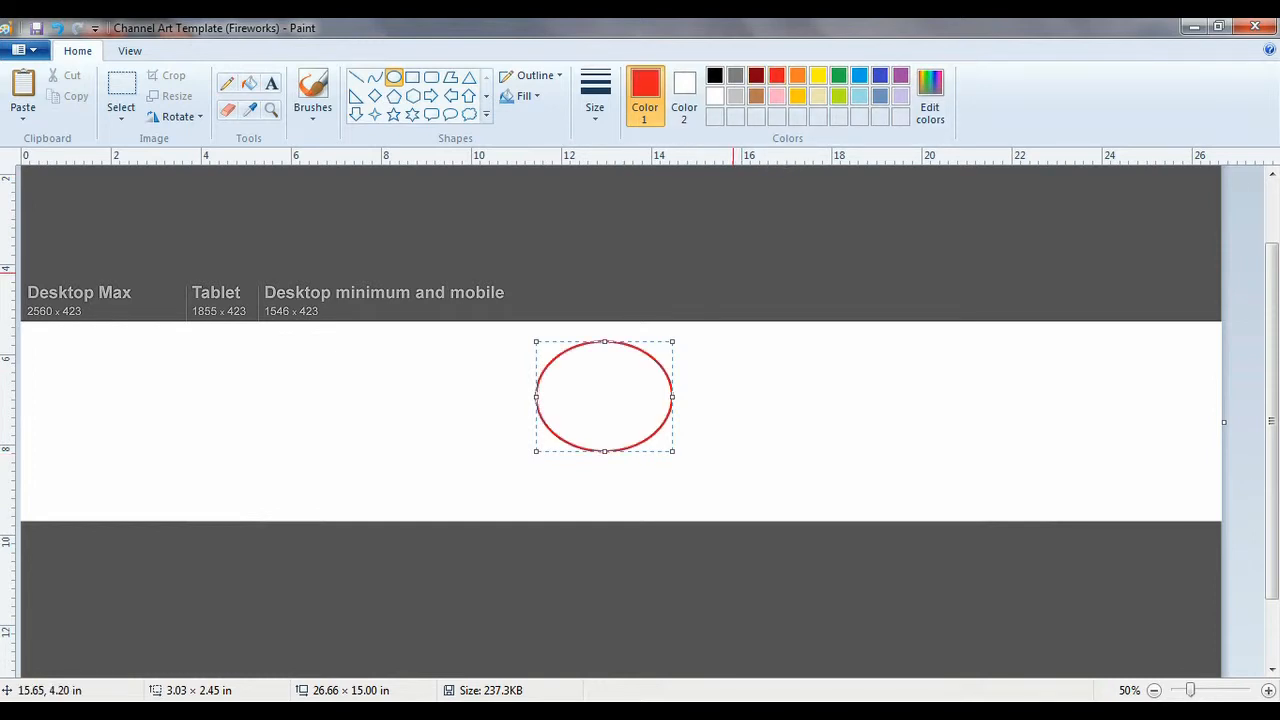
{"action": "key", "text": "ctrl+z"}
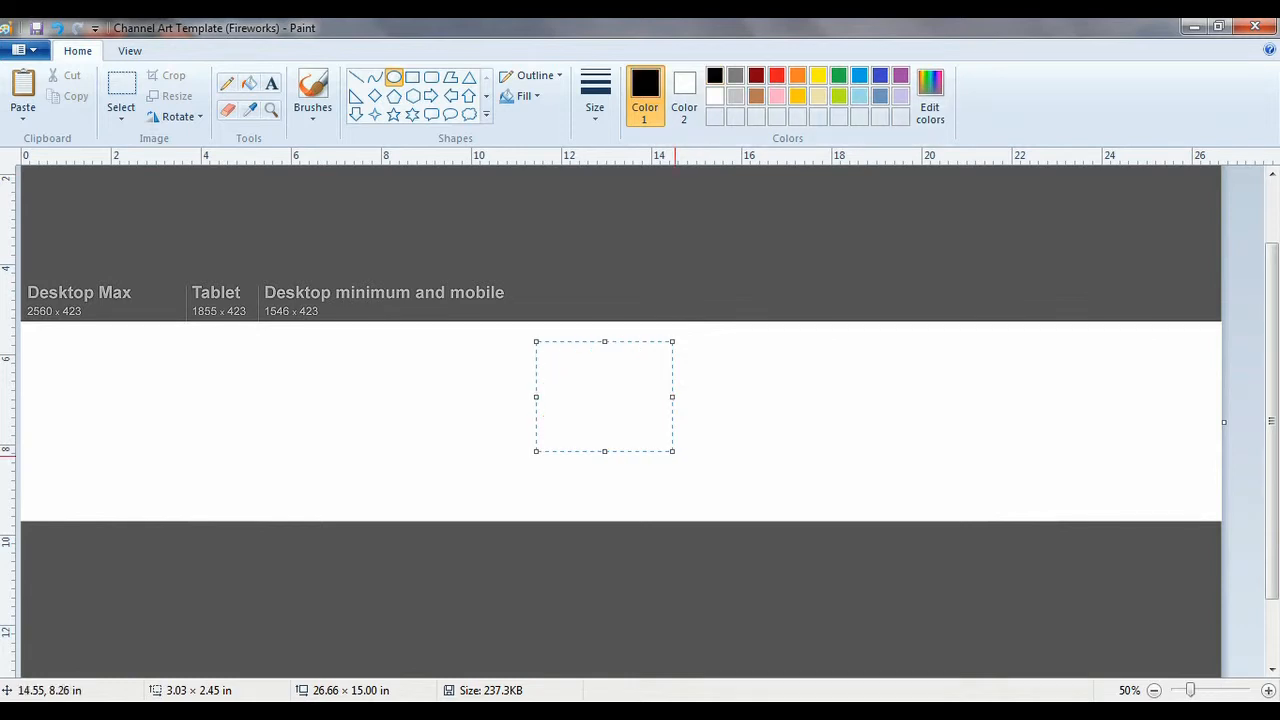
{"action": "key", "text": "ctrl+y"}
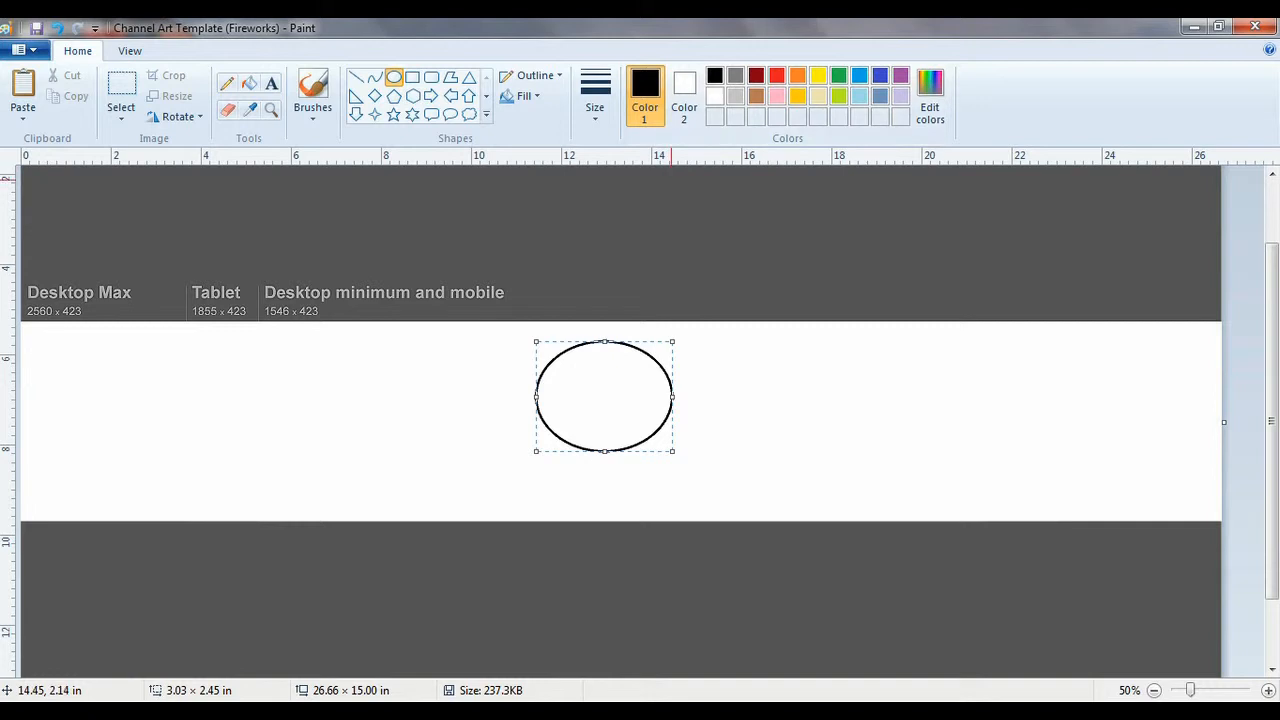
Enlarge the oval to about 5 × 4.2 in so it nearly fills the white band's height, and nudge it slightly left.
{"action": "left_click_drag", "start_coordinate": [673, 451], "coordinate": [763, 518]}
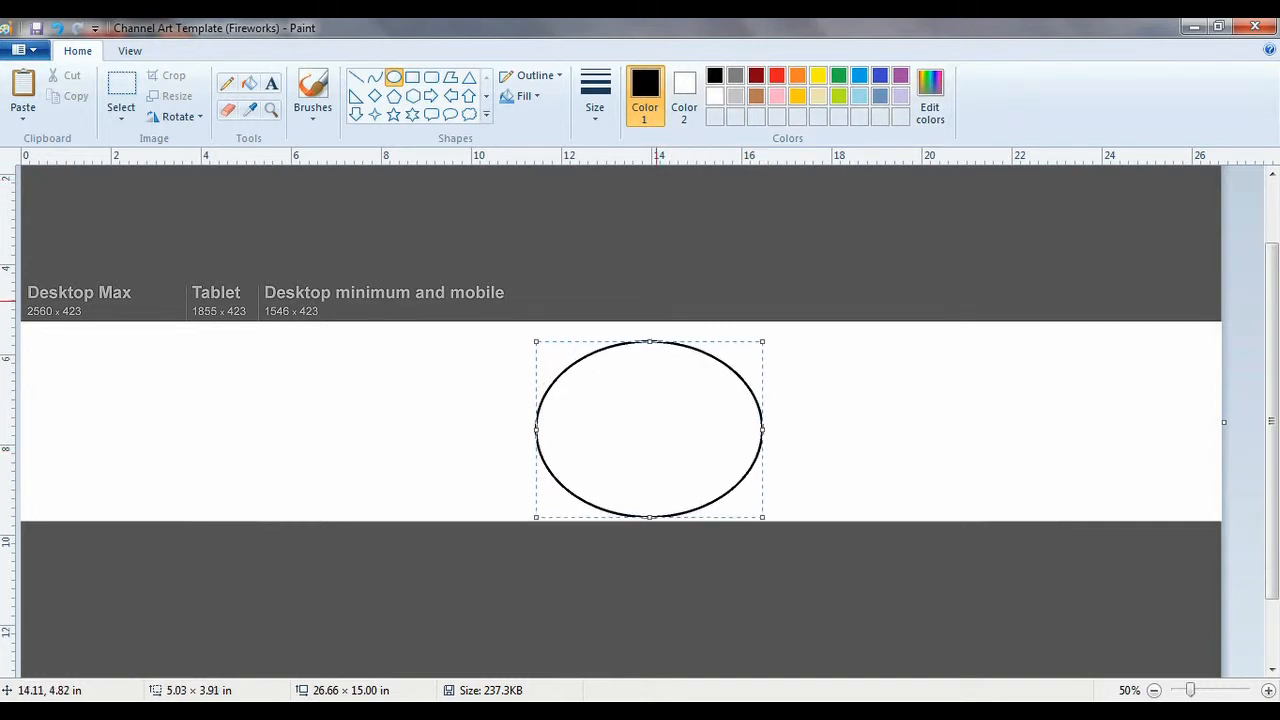
{"action": "left_click_drag", "start_coordinate": [645, 341], "coordinate": [645, 327]}
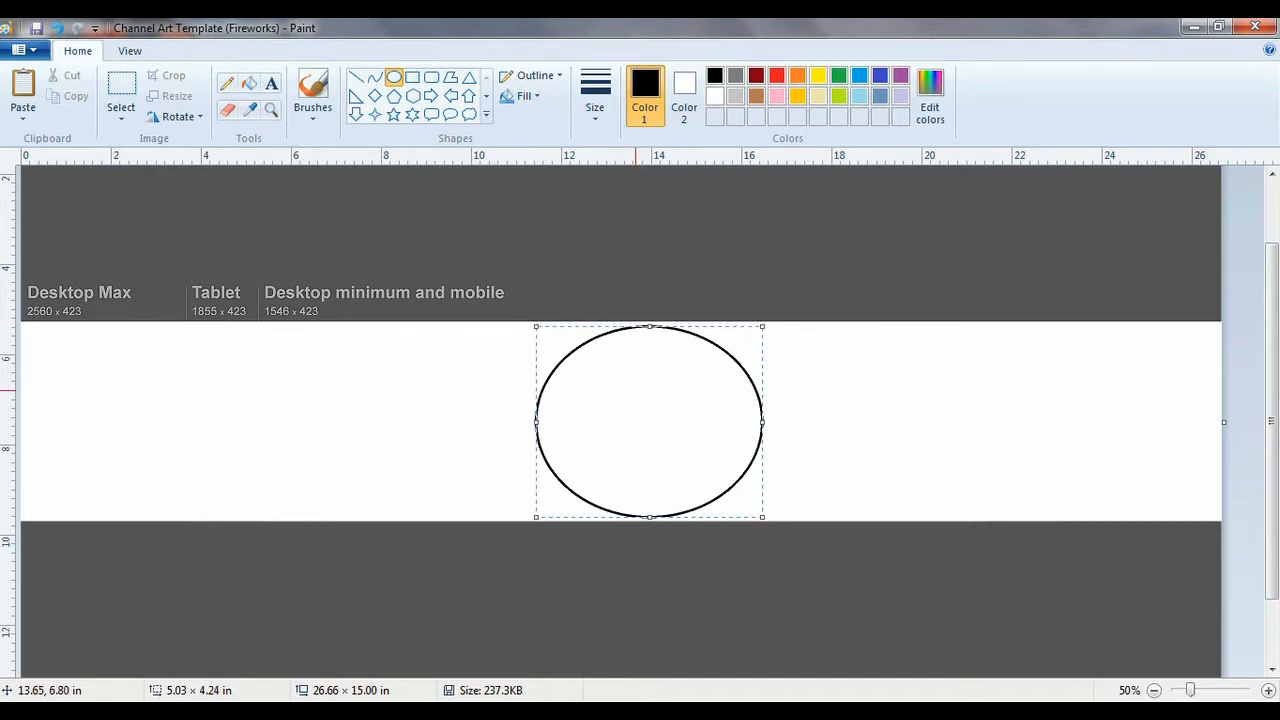
{"action": "left_click_drag", "start_coordinate": [638, 391], "coordinate": [635, 391]}
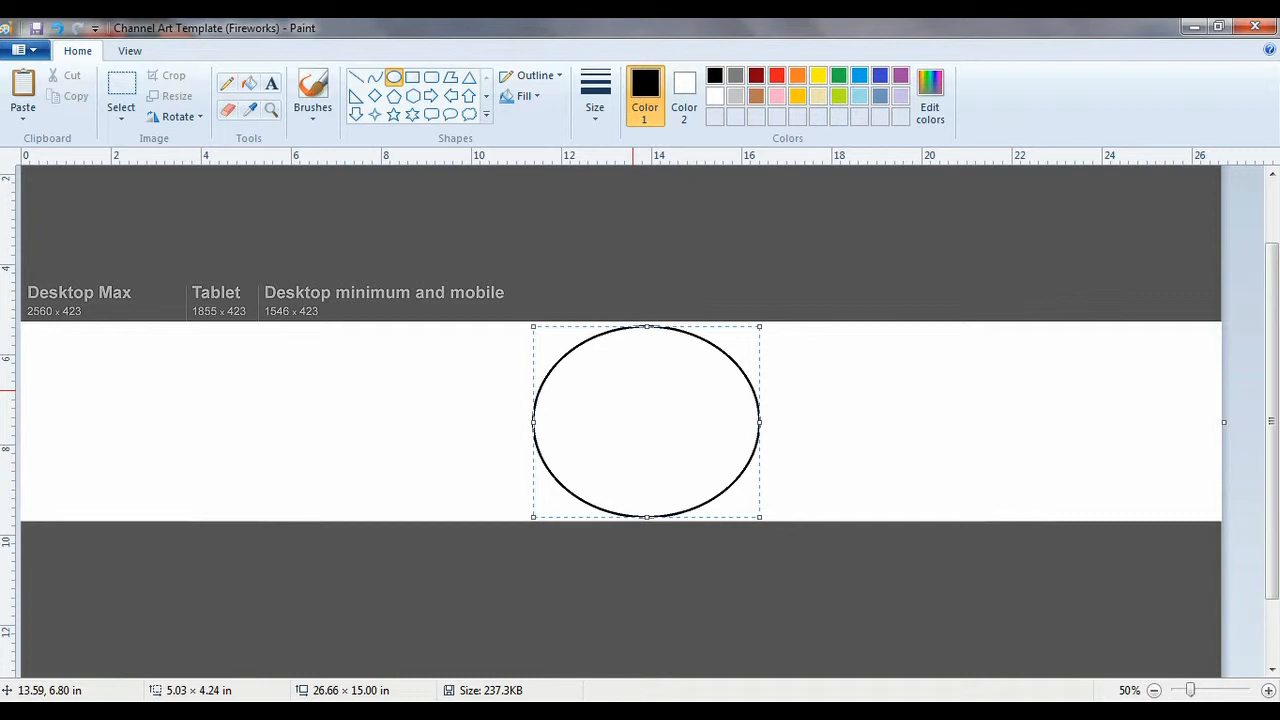
{"action": "left_click", "coordinate": [660, 266]}
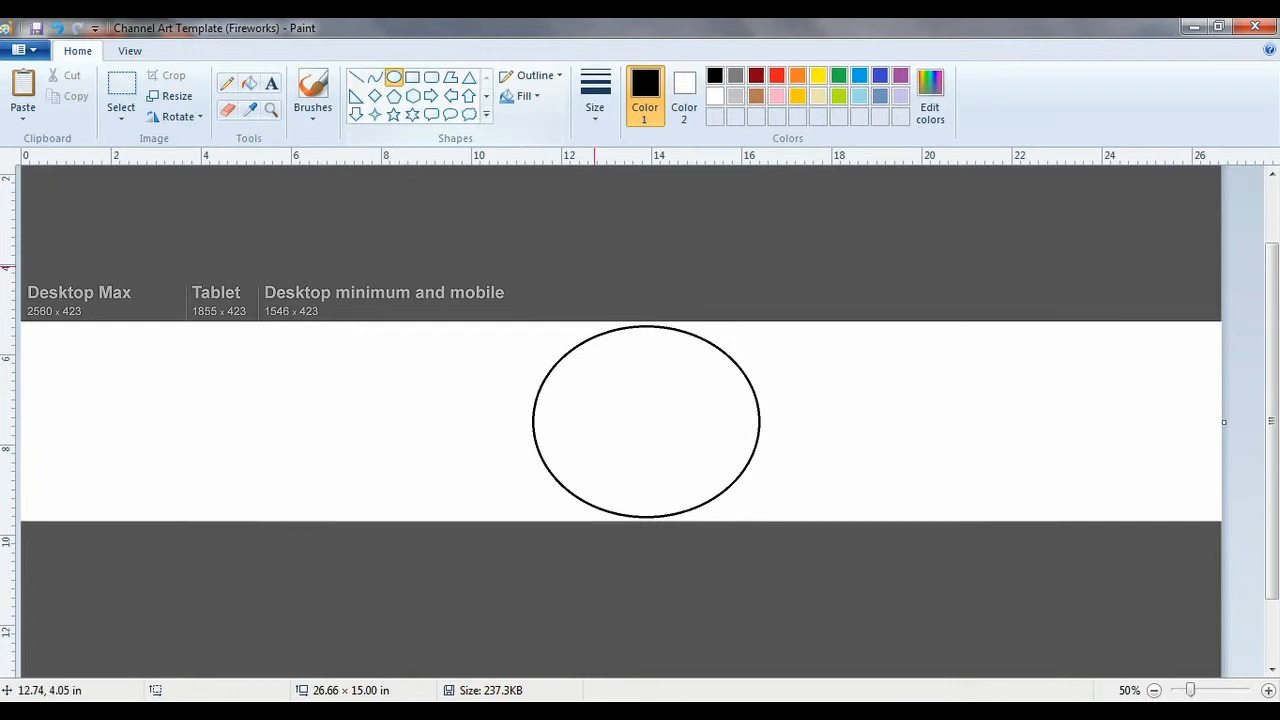
Draw a second black oval about 5.2 × 3.9 in overlapping the first one, with no fill.
{"action": "mouse_move", "coordinate": [550, 333]}
{"action": "left_mouse_down"}
{"action": "mouse_move", "coordinate": [764, 381]}
{"action": "mouse_move", "coordinate": [793, 484]}
{"action": "mouse_move", "coordinate": [784, 511]}
{"action": "left_mouse_up"}
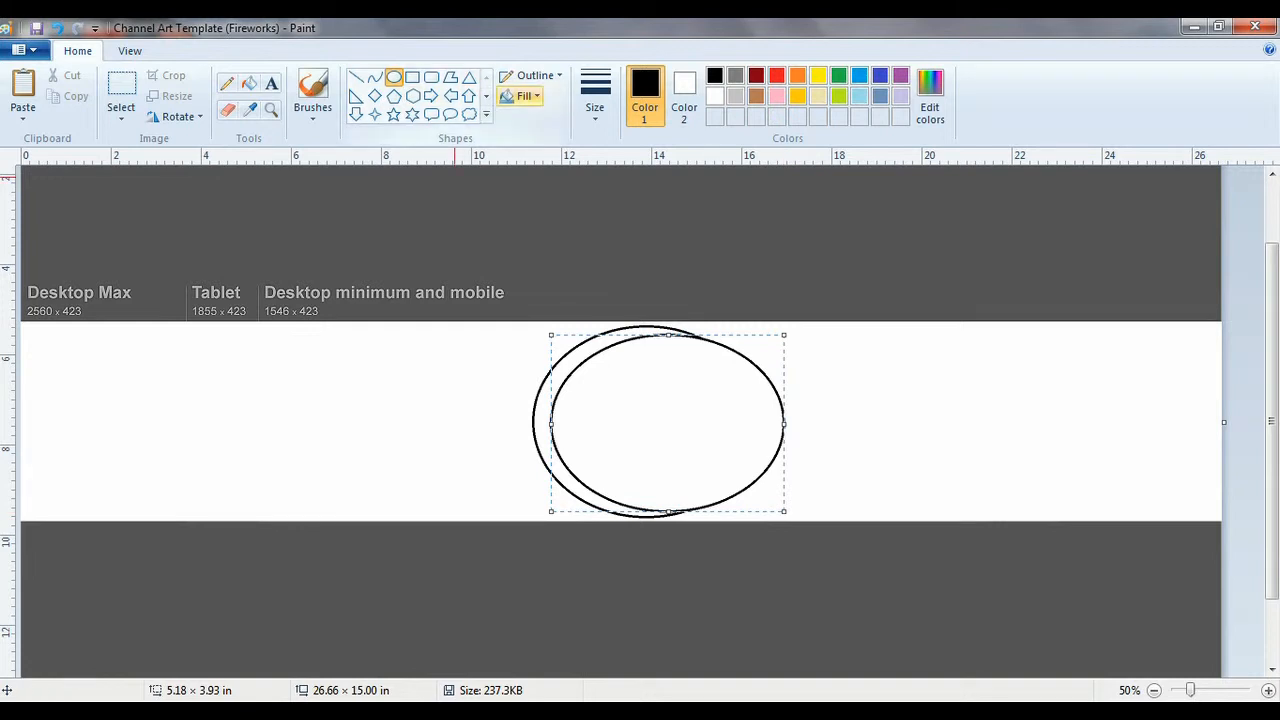
{"action": "left_click", "coordinate": [522, 96]}
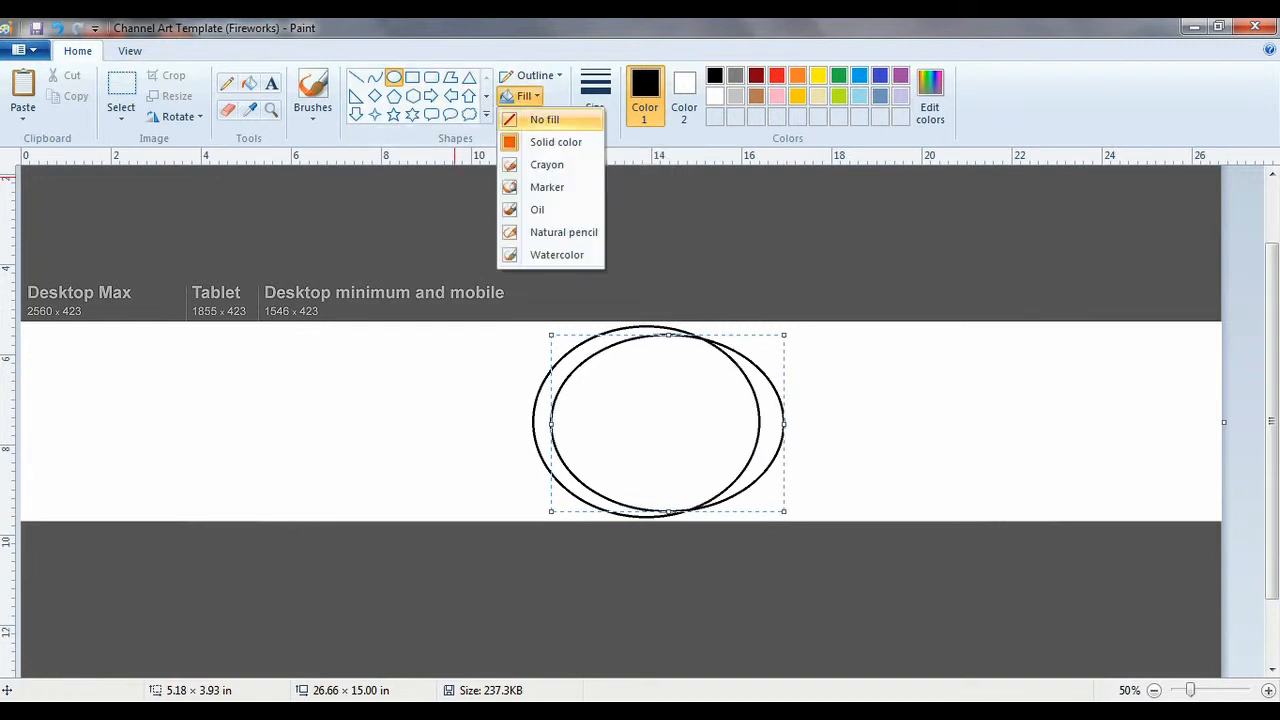
{"action": "left_click", "coordinate": [543, 117]}
Move and resize the second oval to about 5.3 × 4.6 in so it evenly surrounds the first as an outer ring.
{"action": "mouse_move", "coordinate": [671, 399]}
{"action": "left_mouse_down"}
{"action": "mouse_move", "coordinate": [645, 386]}
{"action": "mouse_move", "coordinate": [657, 388]}
{"action": "left_mouse_up"}
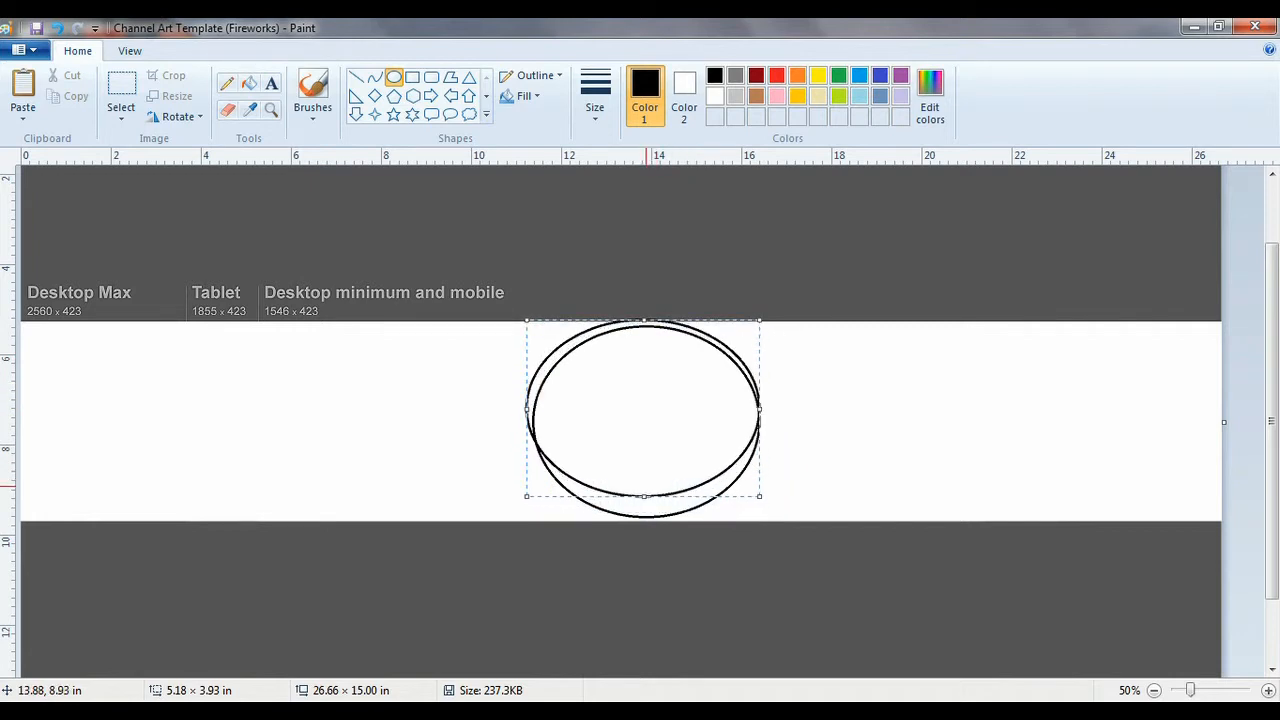
{"action": "left_click_drag", "start_coordinate": [645, 497], "coordinate": [657, 526]}
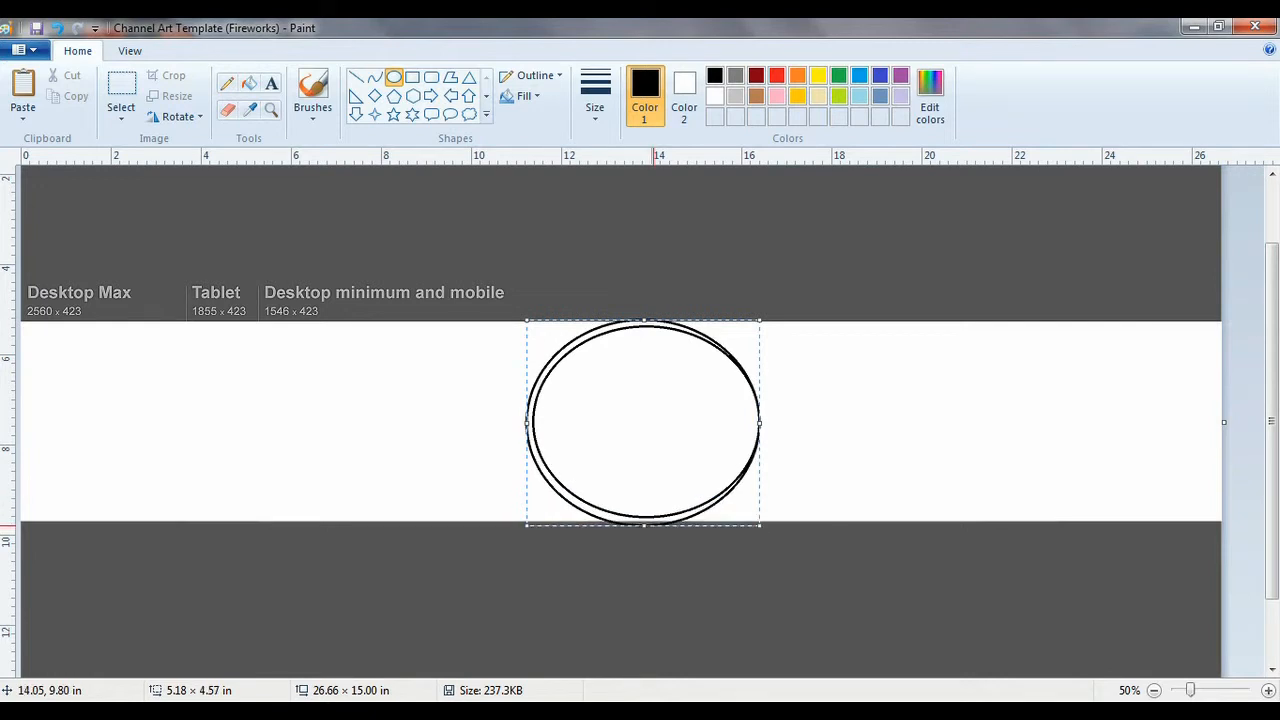
{"action": "left_click_drag", "start_coordinate": [643, 471], "coordinate": [640, 466]}
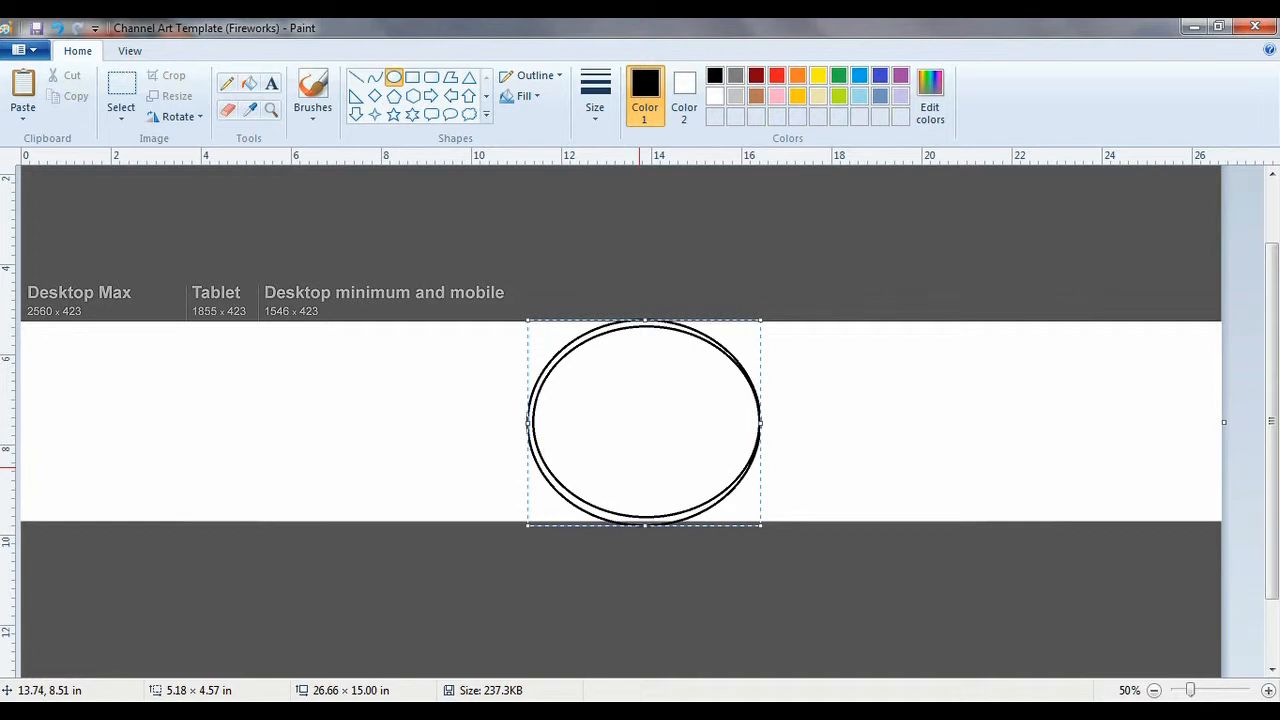
{"action": "left_click_drag", "start_coordinate": [761, 423], "coordinate": [767, 424]}
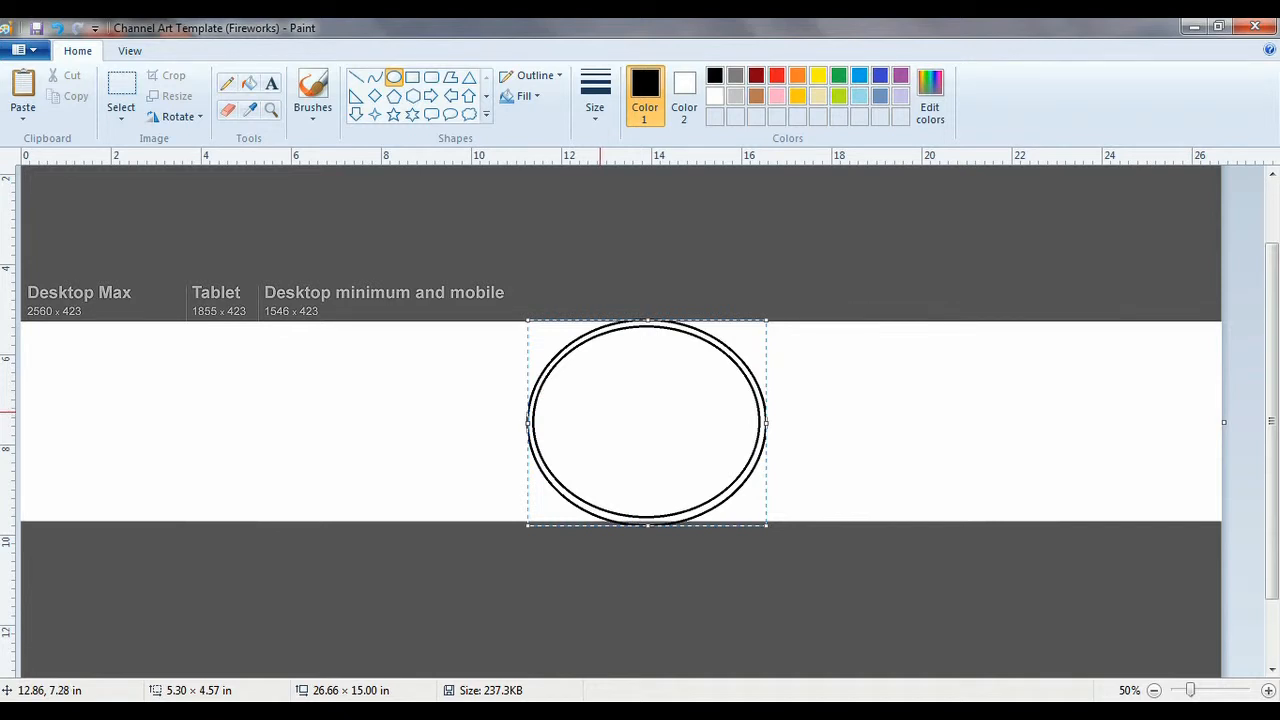
{"action": "left_click", "coordinate": [570, 265]}
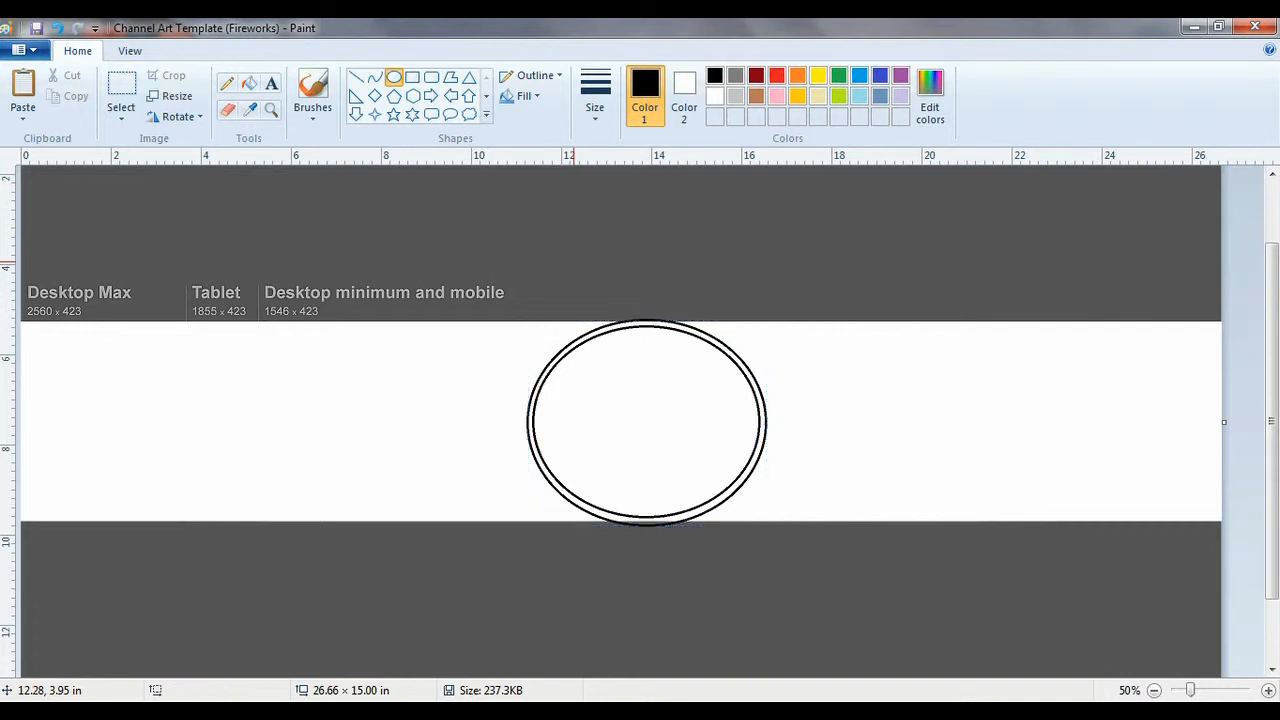
Insert the text "My" in Impact inside the inner oval and set its font size to 72.
{"action": "left_click", "coordinate": [271, 83]}
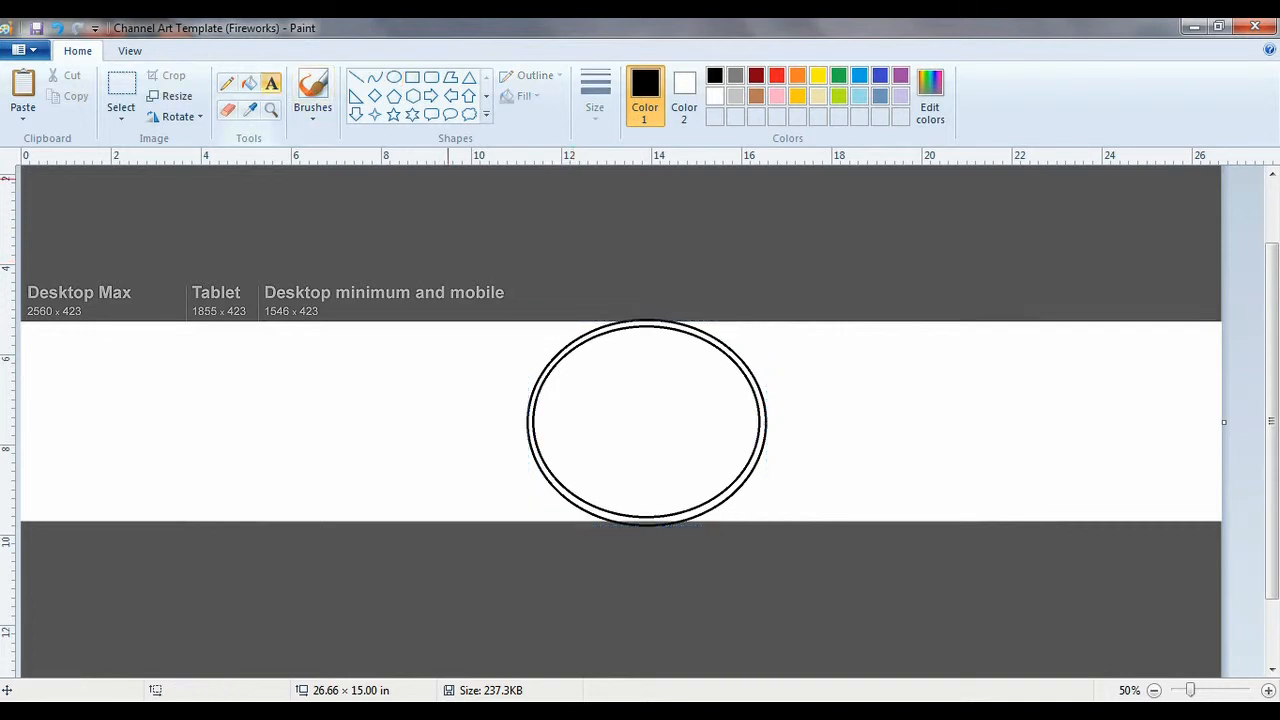
{"action": "left_click_drag", "start_coordinate": [561, 384], "coordinate": [717, 466]}
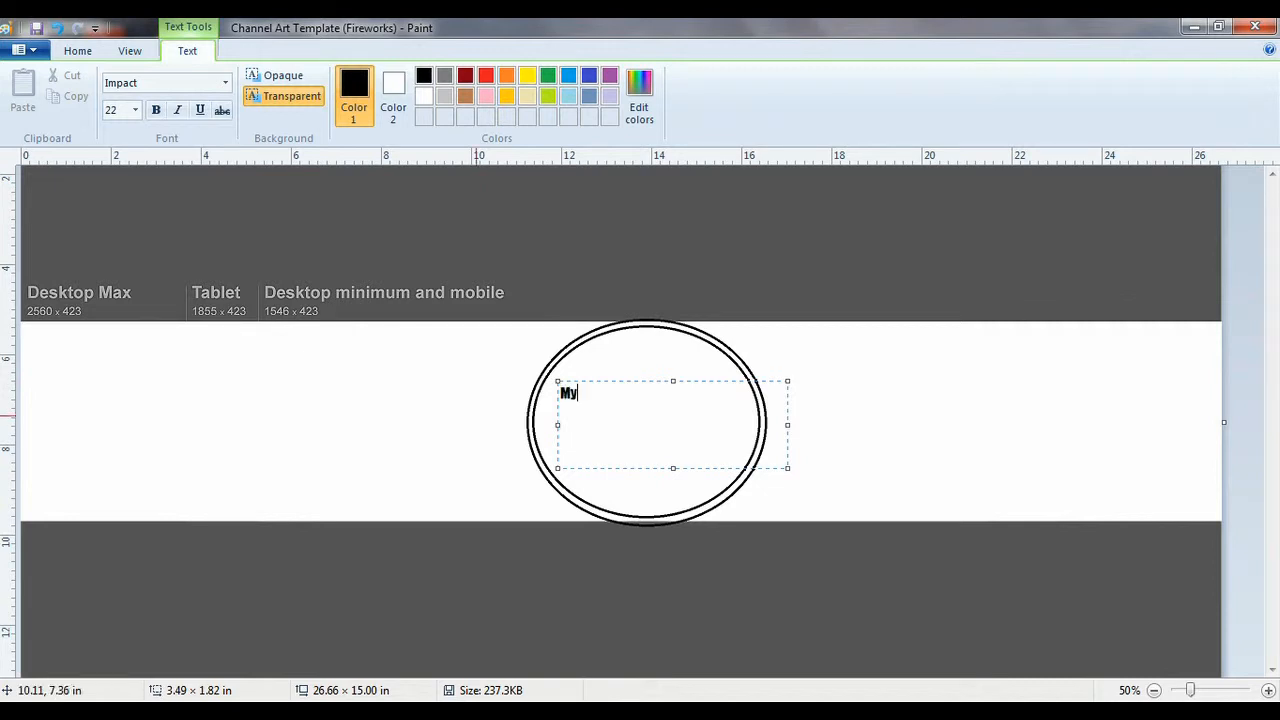
{"action": "double_click", "coordinate": [634, 386]}
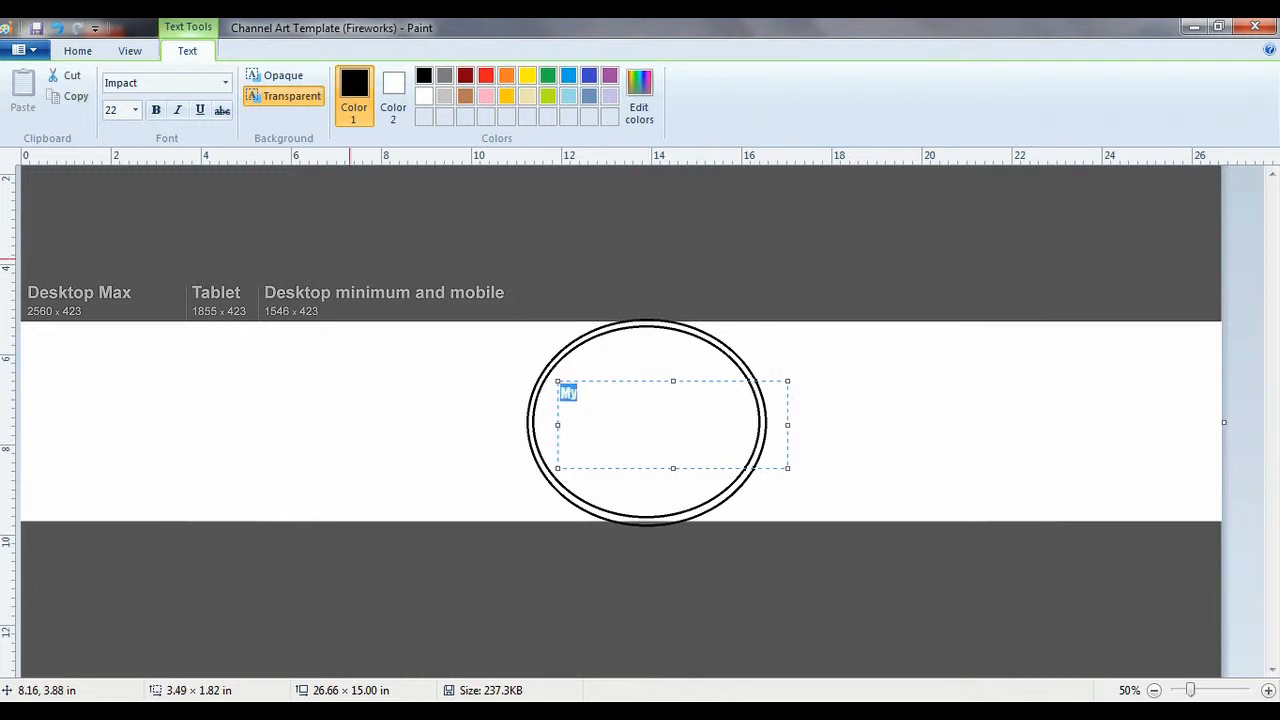
{"action": "left_click", "coordinate": [115, 110]}
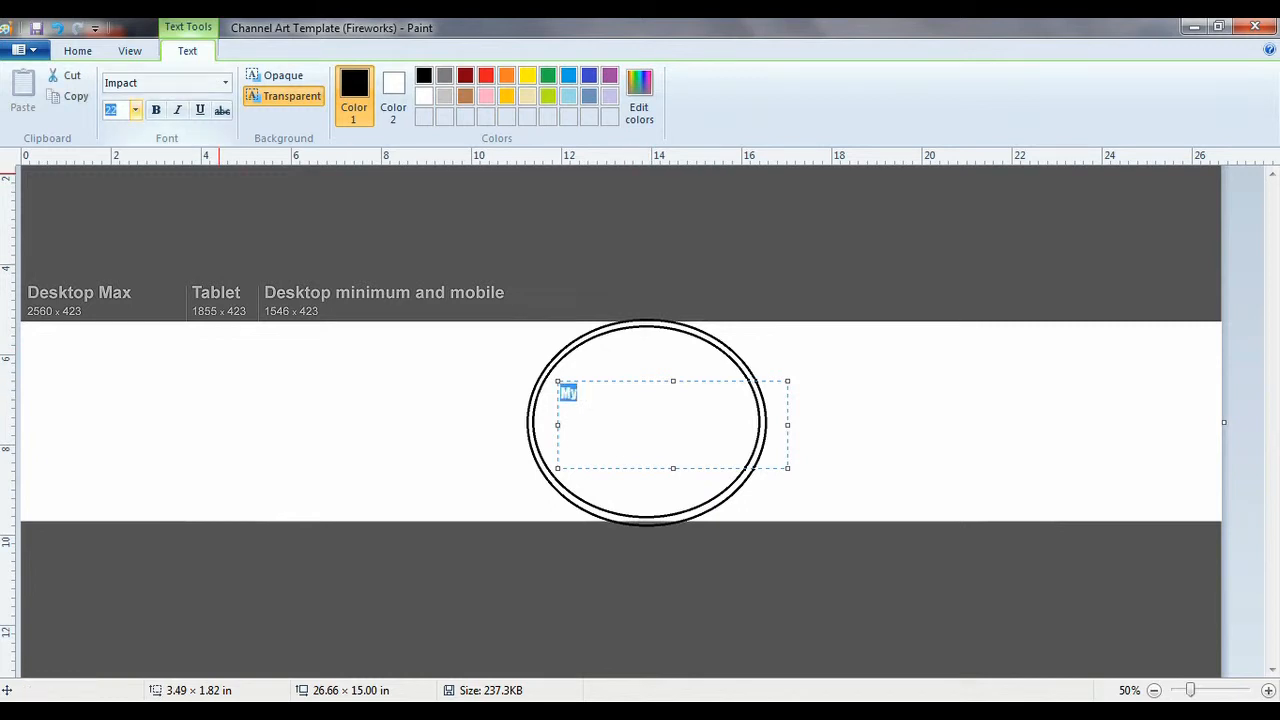
{"action": "left_click", "coordinate": [135, 110]}
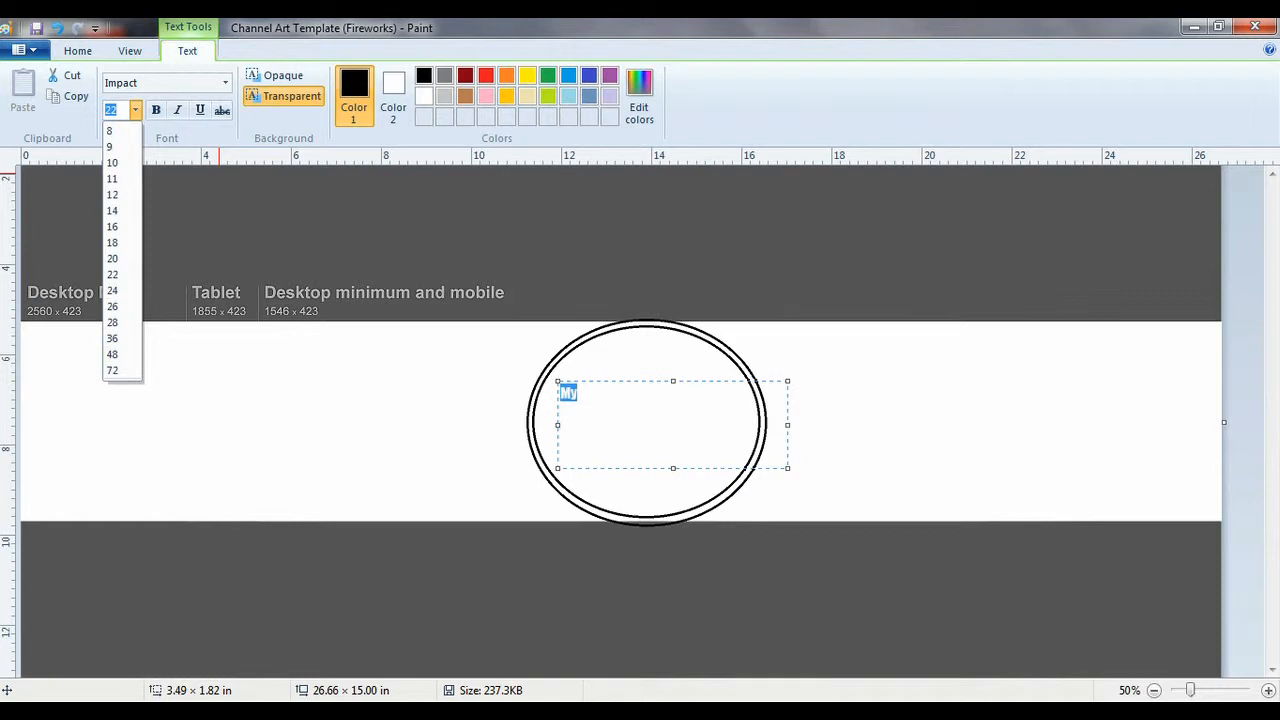
{"action": "left_click", "coordinate": [115, 370]}
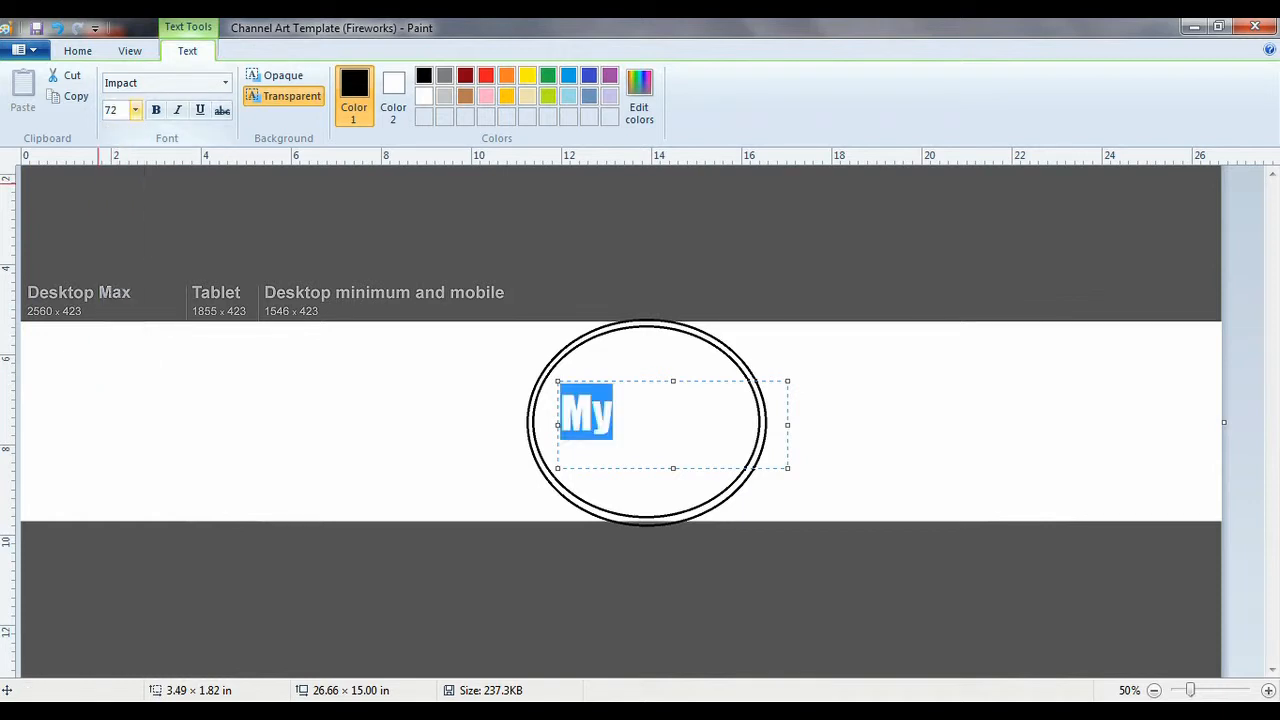
Set the font size of the "My" text to 170.
{"action": "left_click", "coordinate": [112, 110]}
{"action": "left_click", "coordinate": [135, 110]}
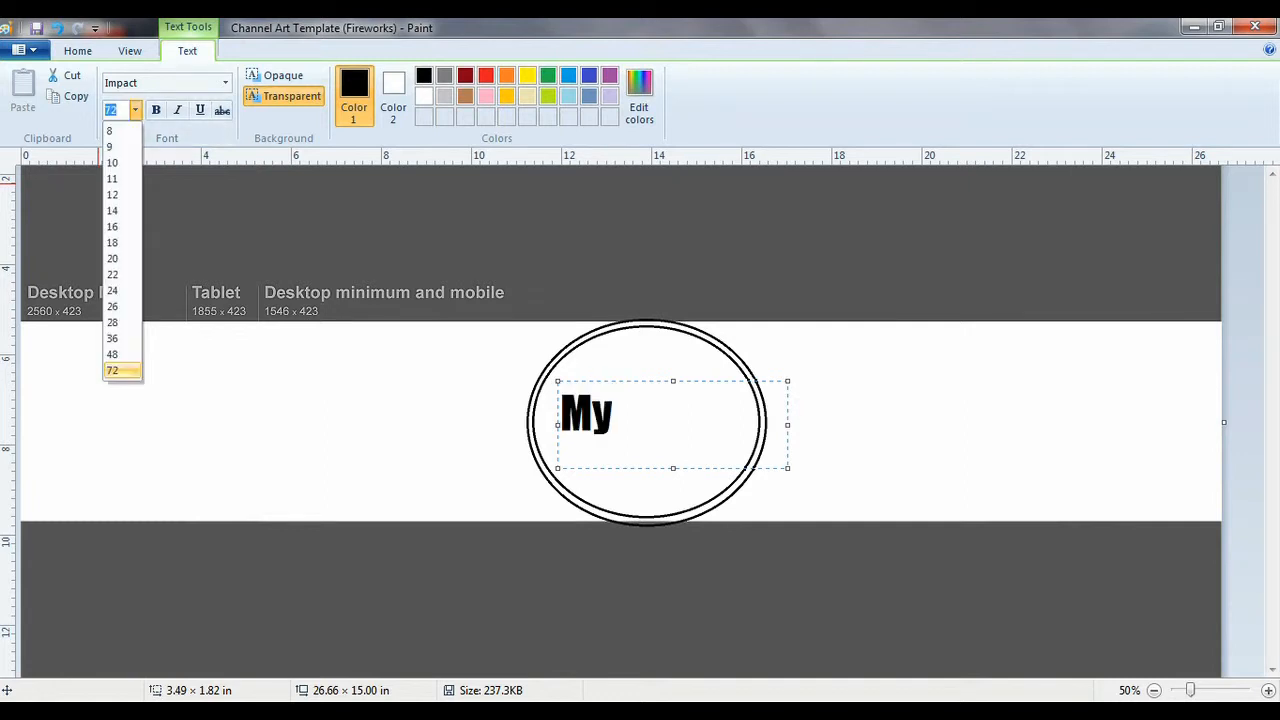
{"action": "left_click", "coordinate": [112, 370]}
{"action": "left_click", "coordinate": [112, 110]}
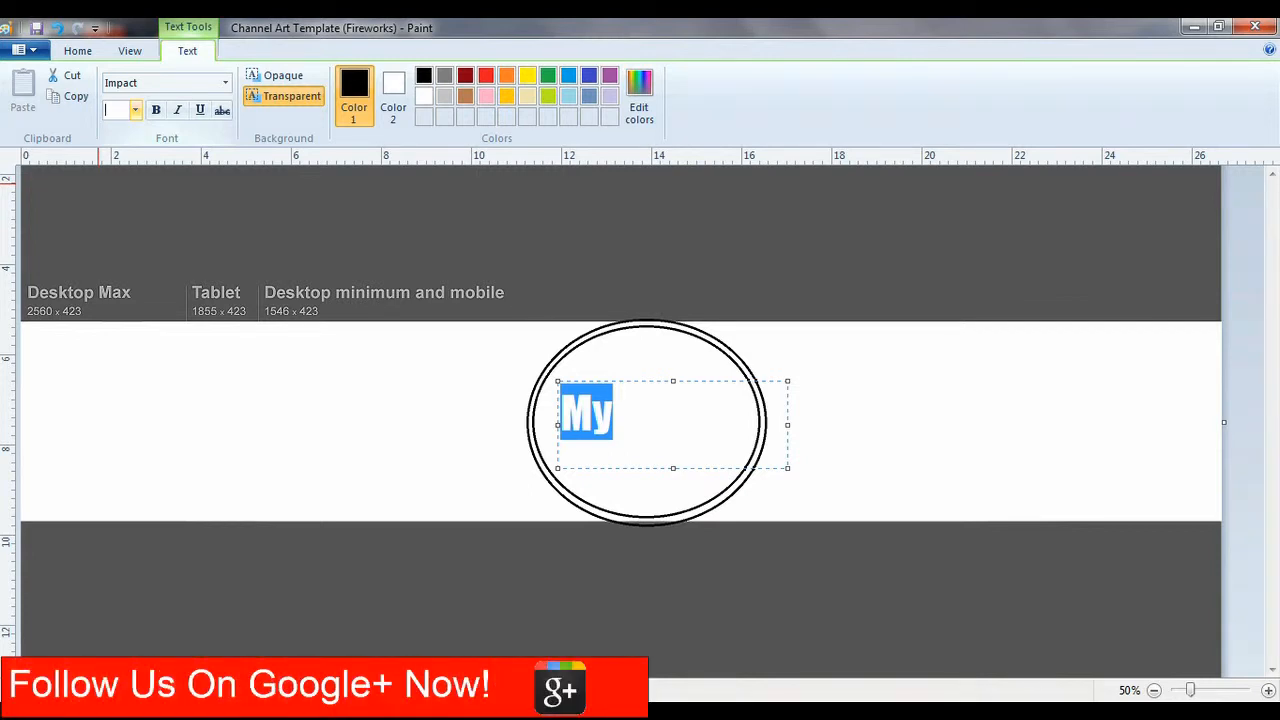
{"action": "key", "text": "Num_Lock"}
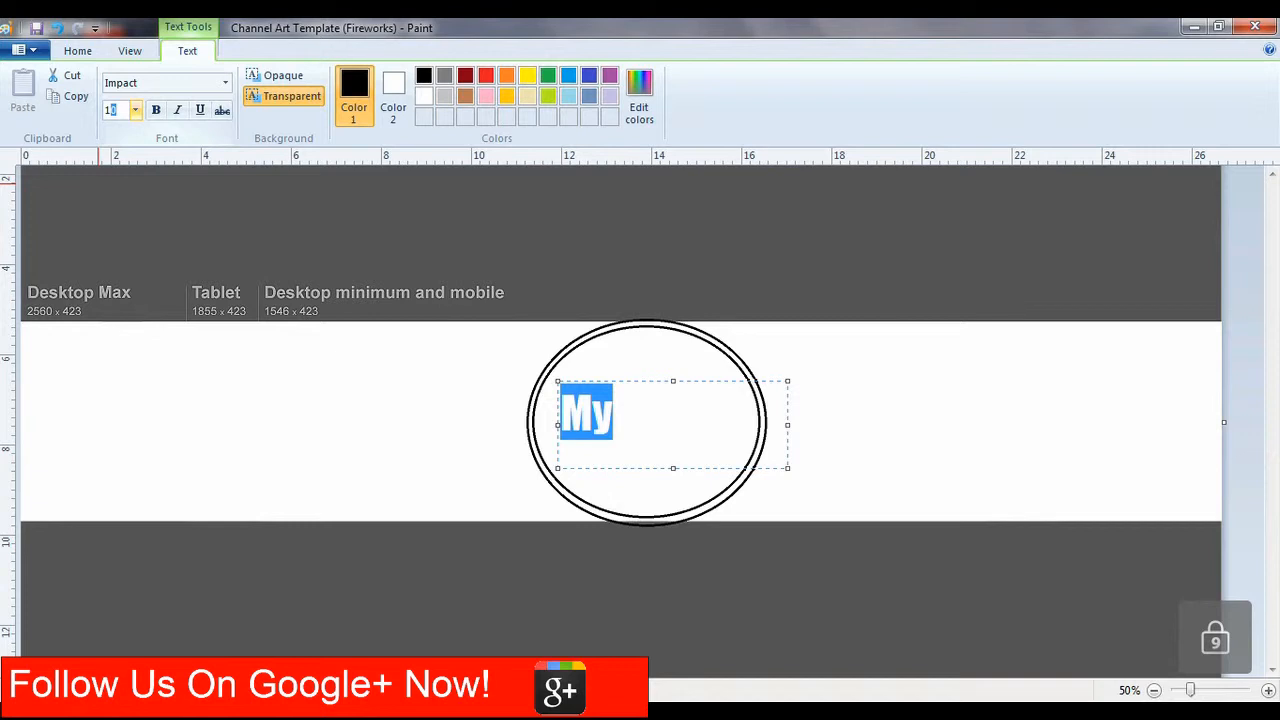
{"action": "type", "text": "0"}
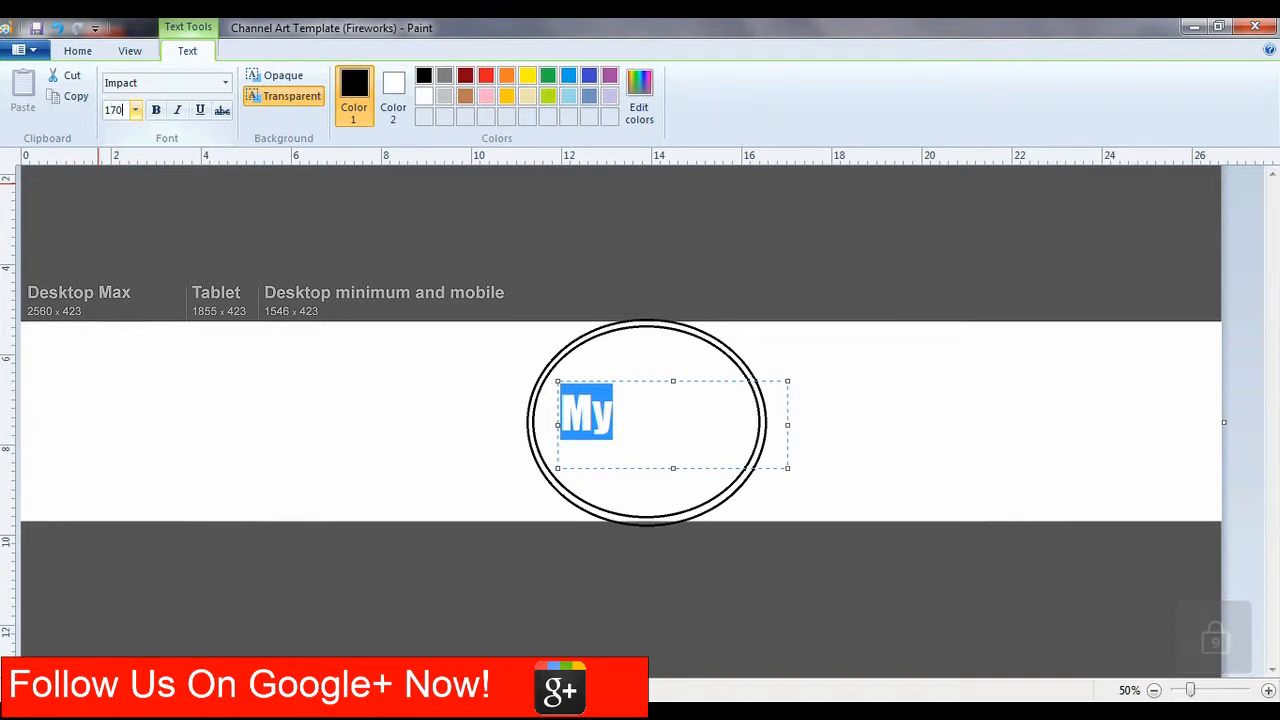
{"action": "key", "text": "Return"}
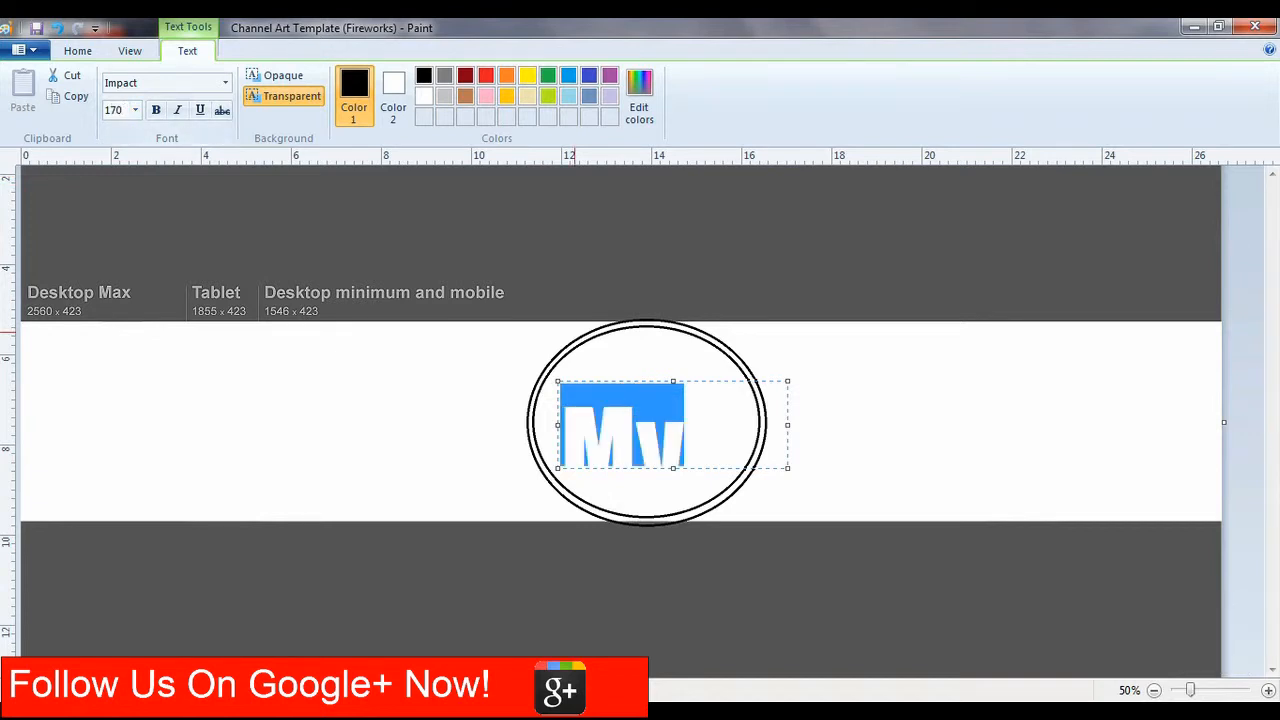
Resize the text box to about 1.56 × 1.53 in, move it to the oval's upper middle, and change its text to "MY".
{"action": "left_click_drag", "start_coordinate": [675, 468], "coordinate": [688, 514]}
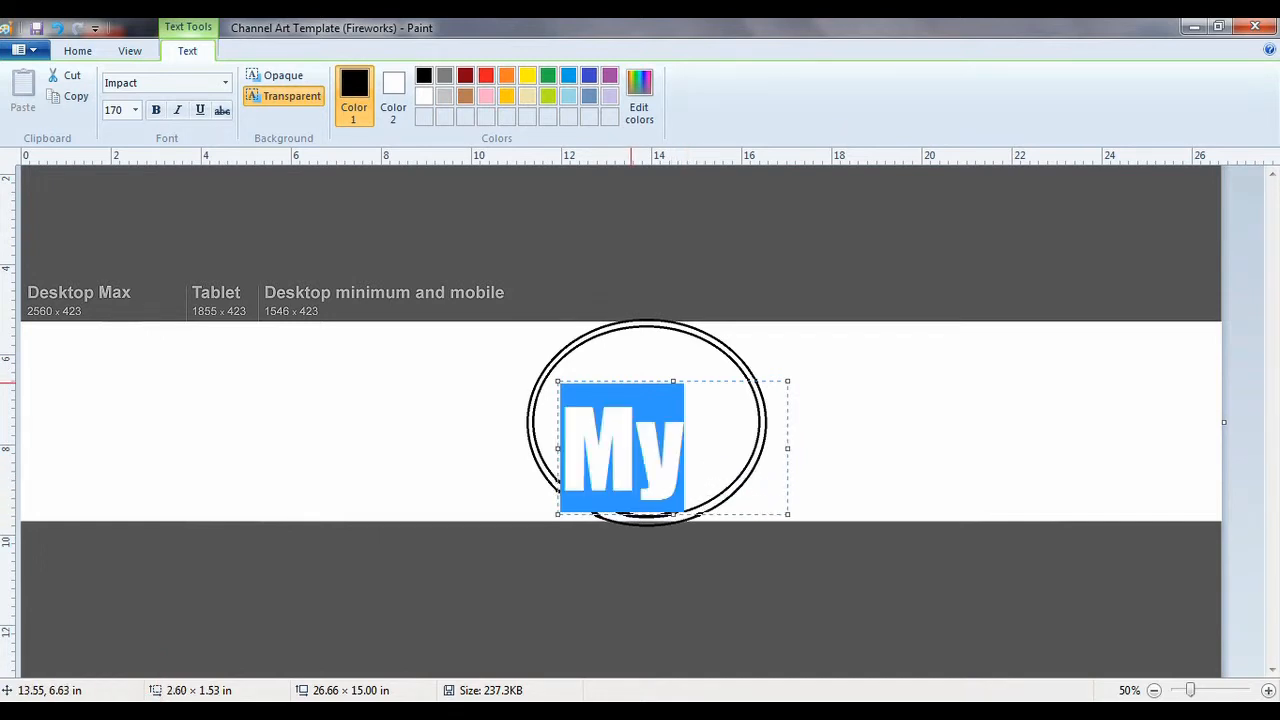
{"action": "left_click_drag", "start_coordinate": [631, 383], "coordinate": [648, 327]}
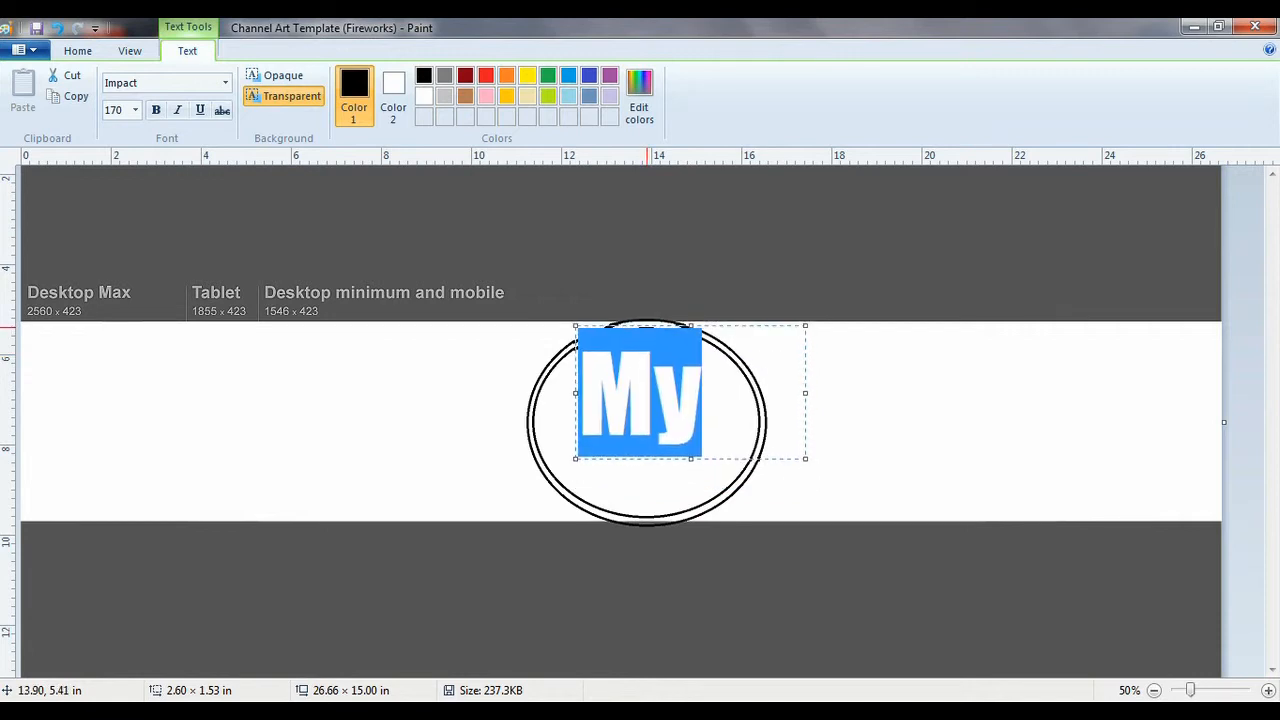
{"action": "left_click", "coordinate": [703, 393]}
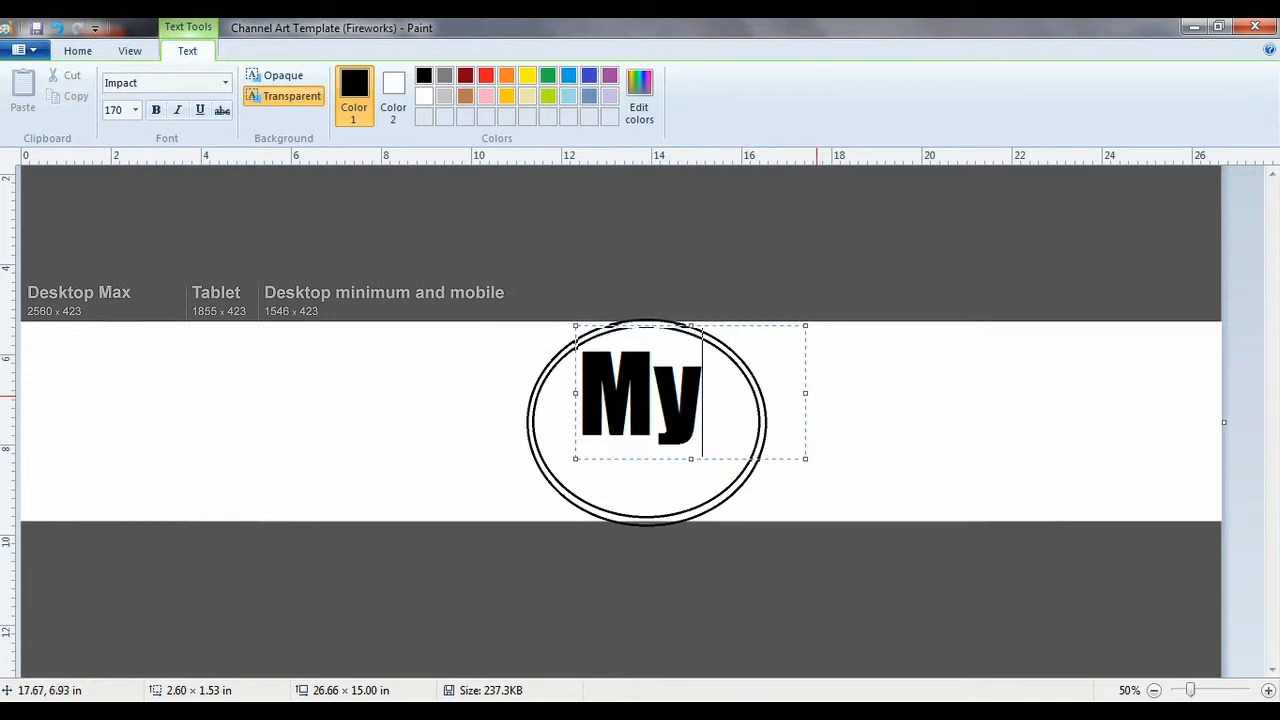
{"action": "left_click_drag", "start_coordinate": [805, 393], "coordinate": [712, 400]}
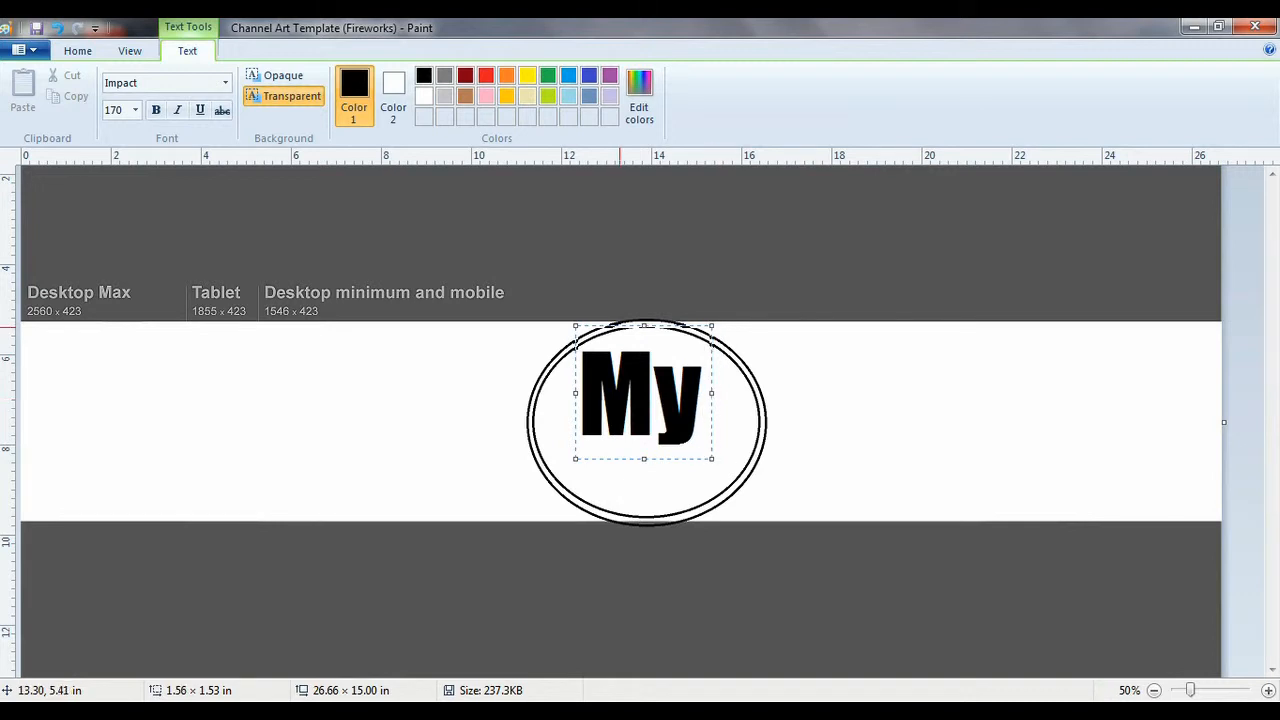
{"action": "left_click_drag", "start_coordinate": [620, 327], "coordinate": [626, 320]}
{"action": "key", "text": "BackSpace"}
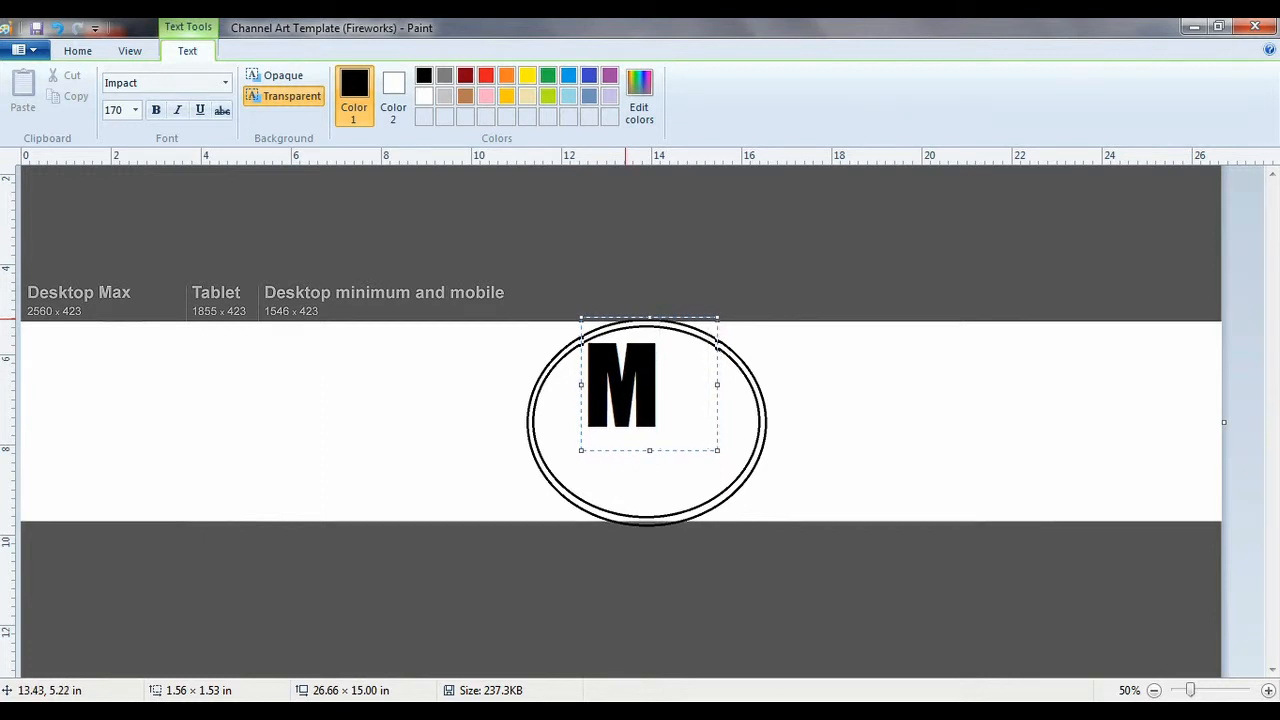
{"action": "type", "text": "Y"}
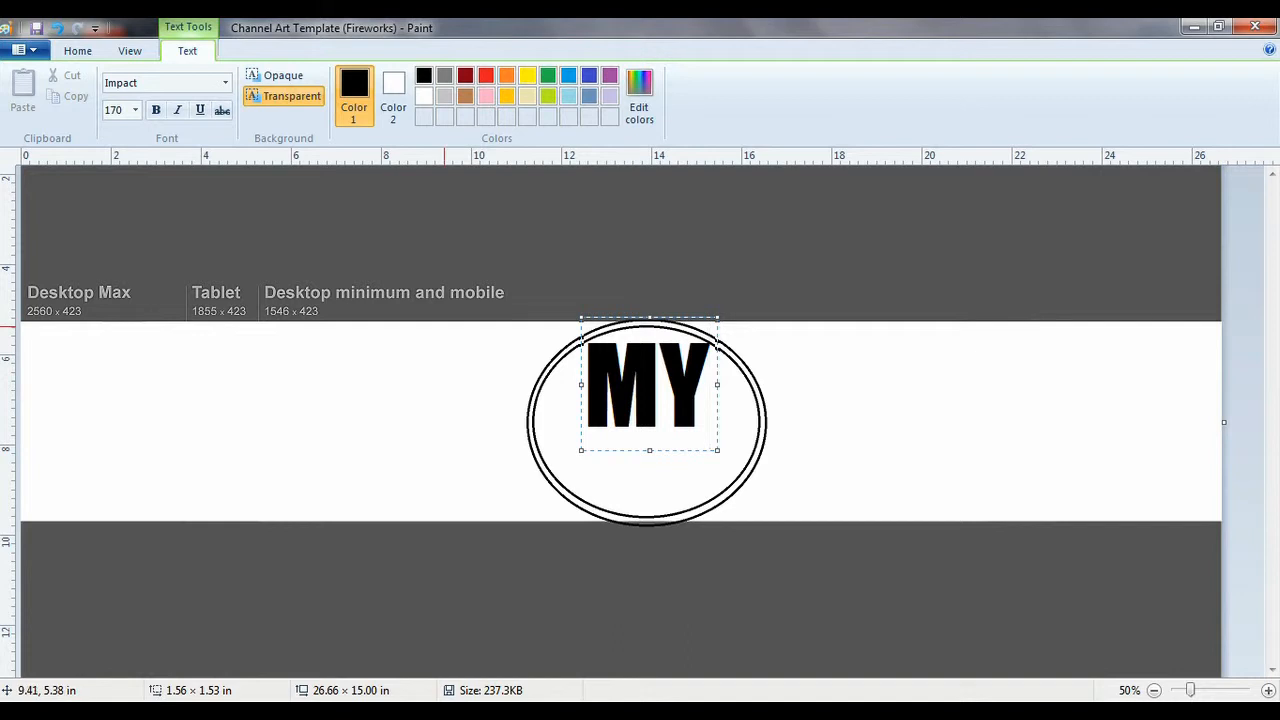
Change the font of the whole "MY" text to Incised901 NdIt BT.
{"action": "left_click", "coordinate": [226, 82]}
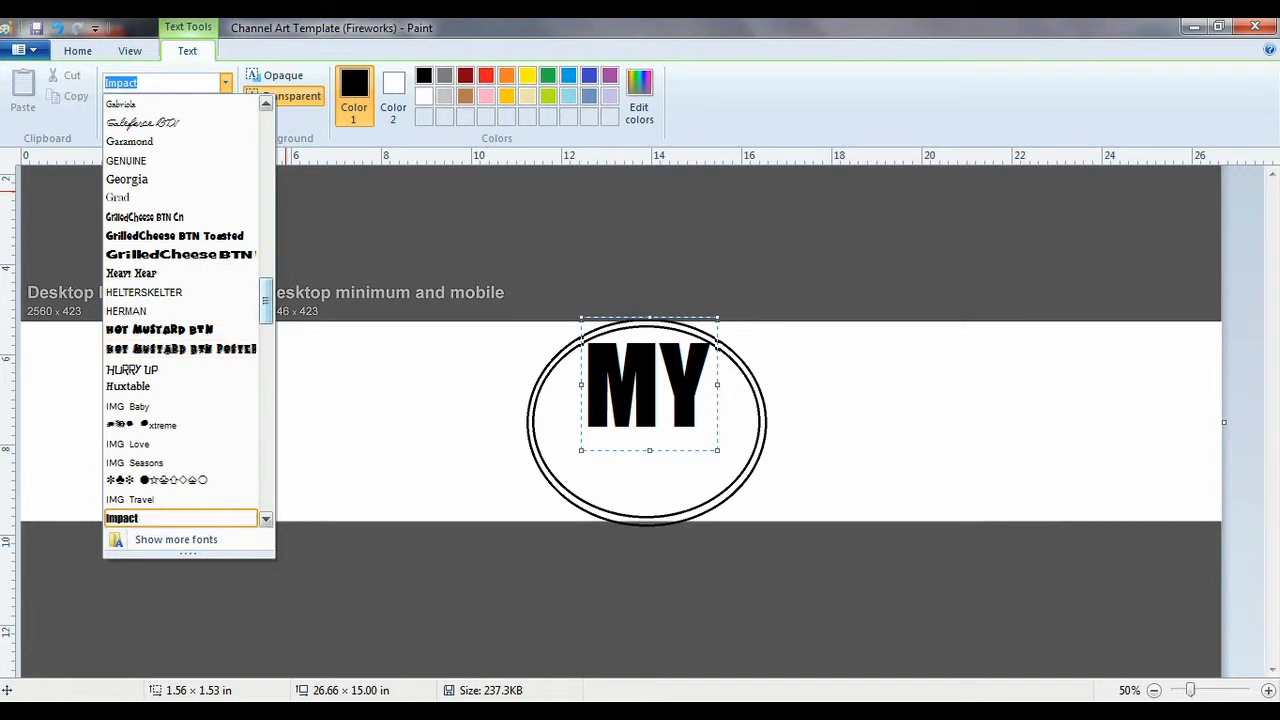
{"action": "scroll", "coordinate": [265, 300], "scroll_direction": "down", "scroll_amount": 5}
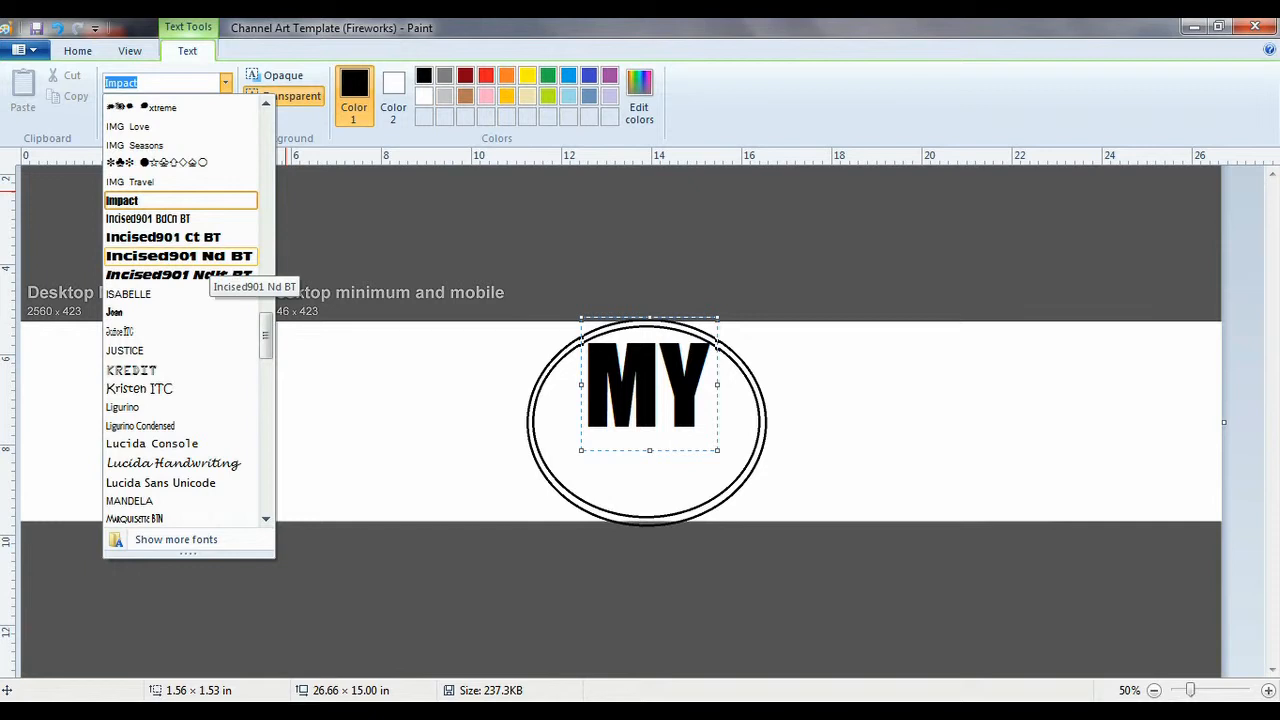
{"action": "left_click", "coordinate": [180, 256]}
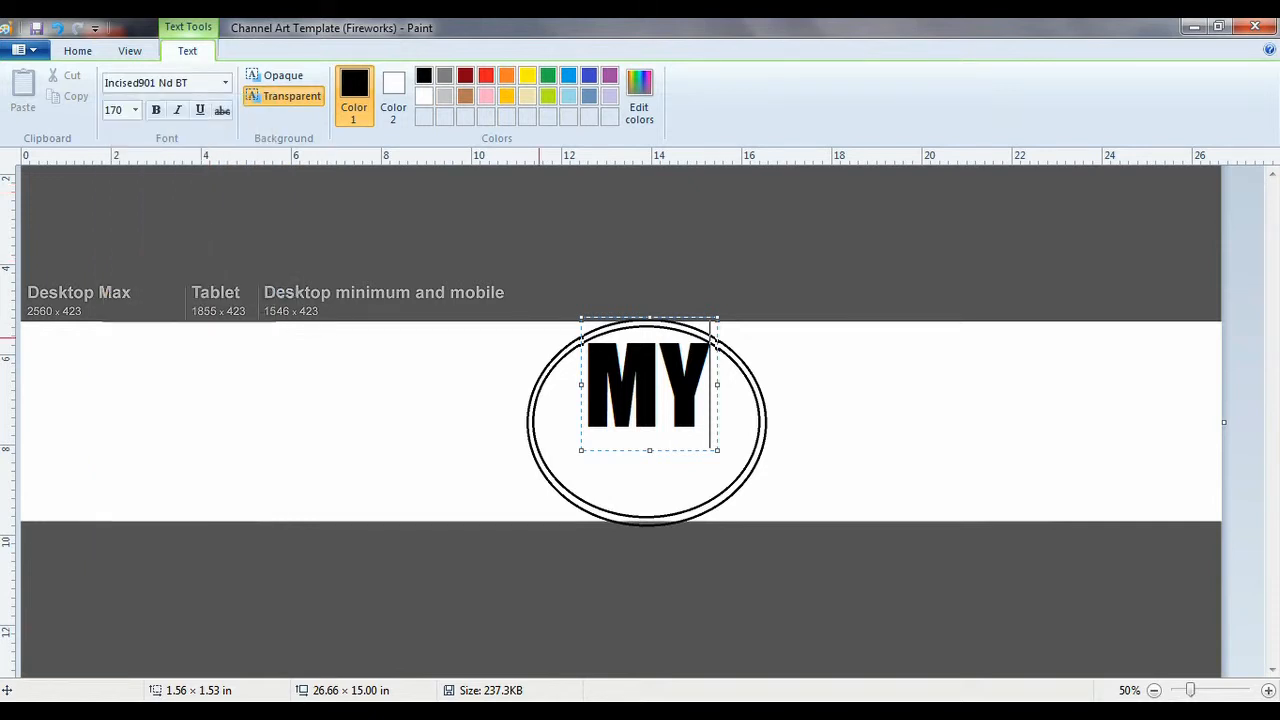
{"action": "key", "text": "ctrl+a"}
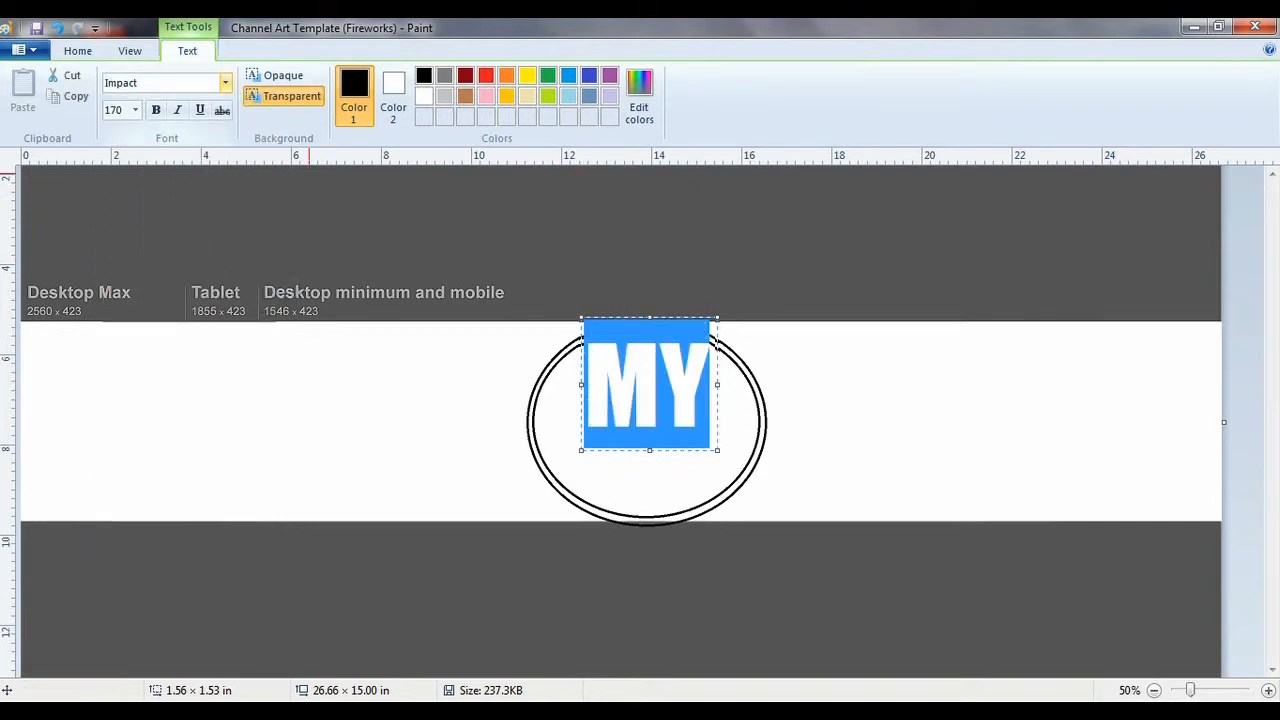
{"action": "left_click", "coordinate": [225, 83]}
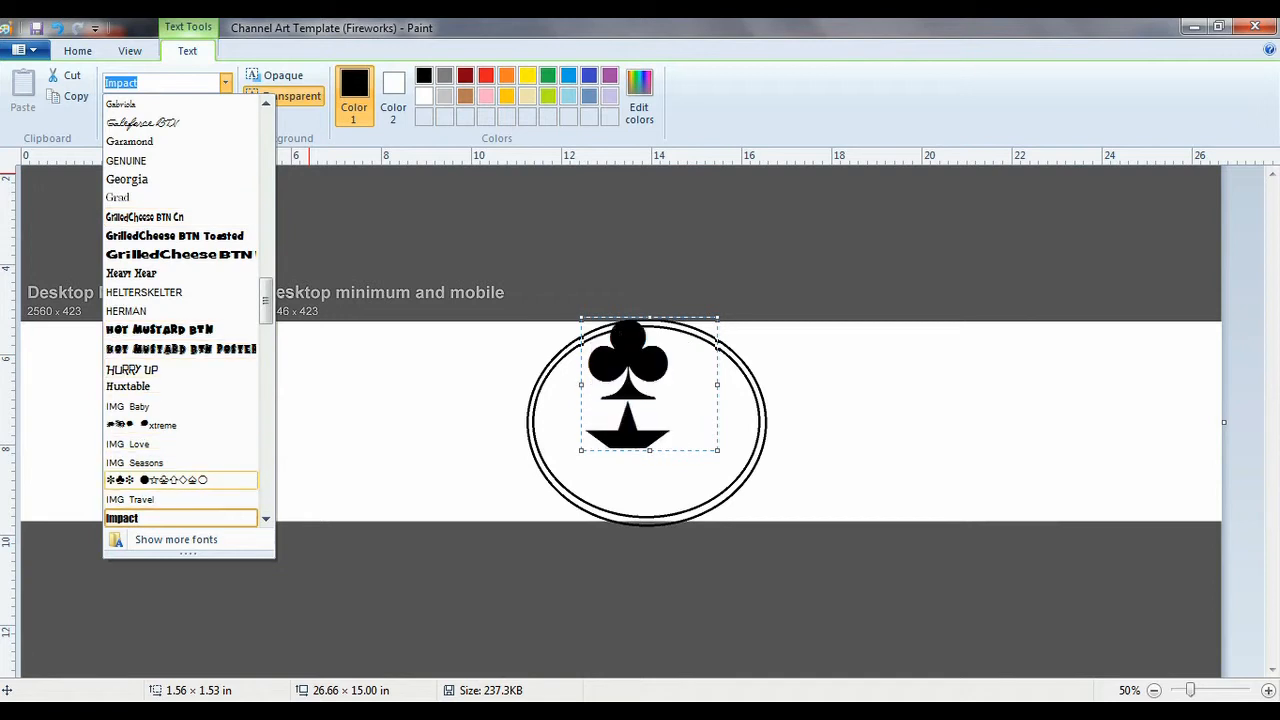
{"action": "left_click_drag", "start_coordinate": [265, 300], "coordinate": [265, 322]}
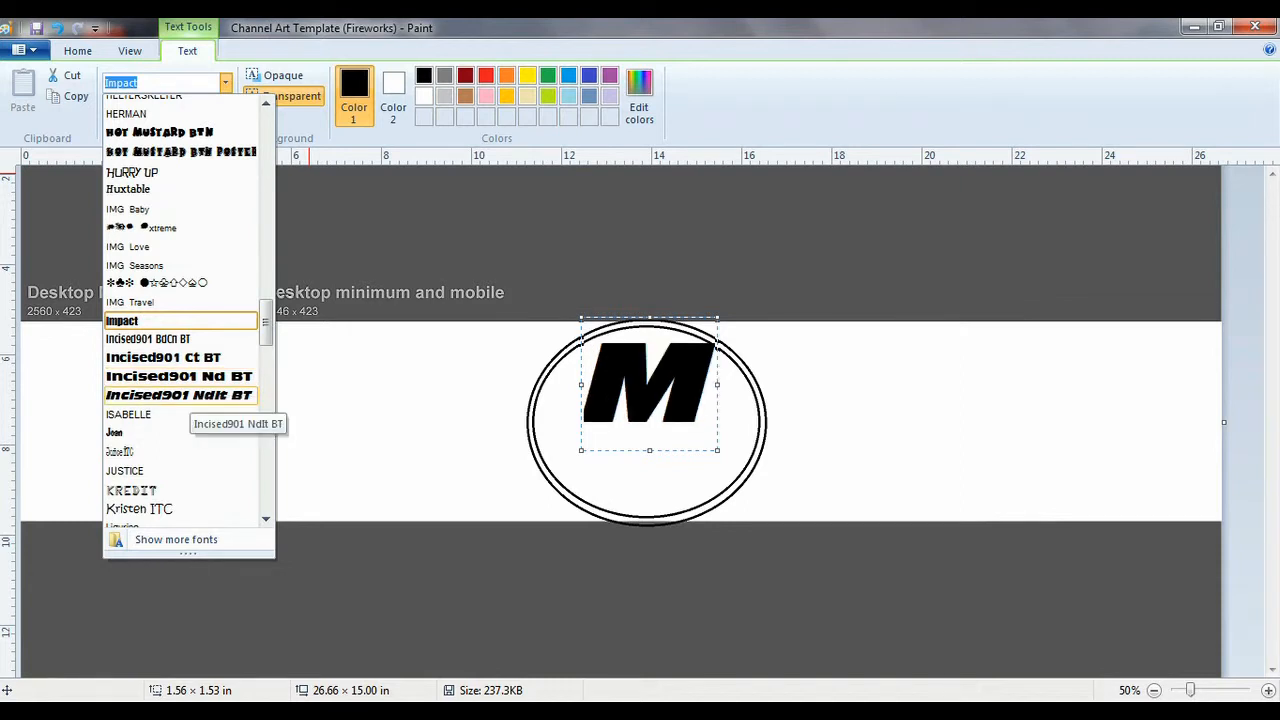
{"action": "left_click", "coordinate": [180, 396]}
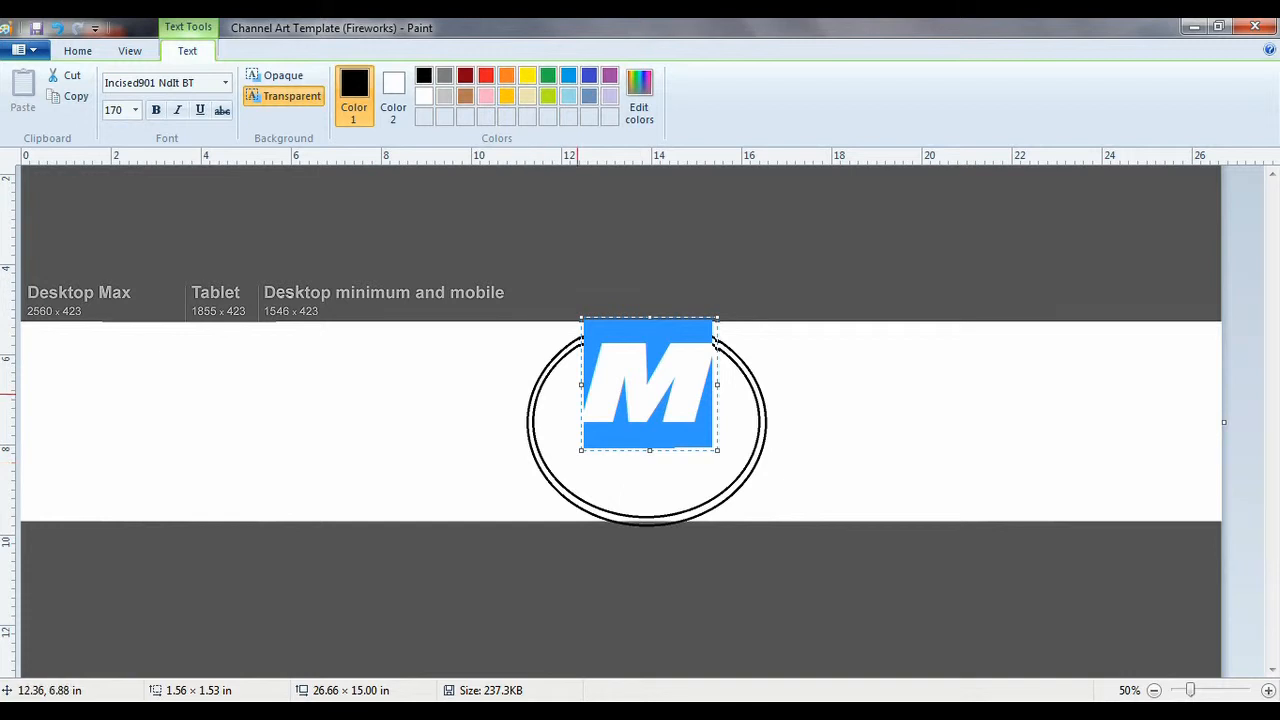
Widen the text box until both letters fit, place it over the oval, and trim it to about 2.90 × 1.43 in.
{"action": "left_click_drag", "start_coordinate": [581, 318], "coordinate": [448, 318]}
{"action": "left_click_drag", "start_coordinate": [551, 320], "coordinate": [652, 328]}
{"action": "left_click", "coordinate": [651, 347]}
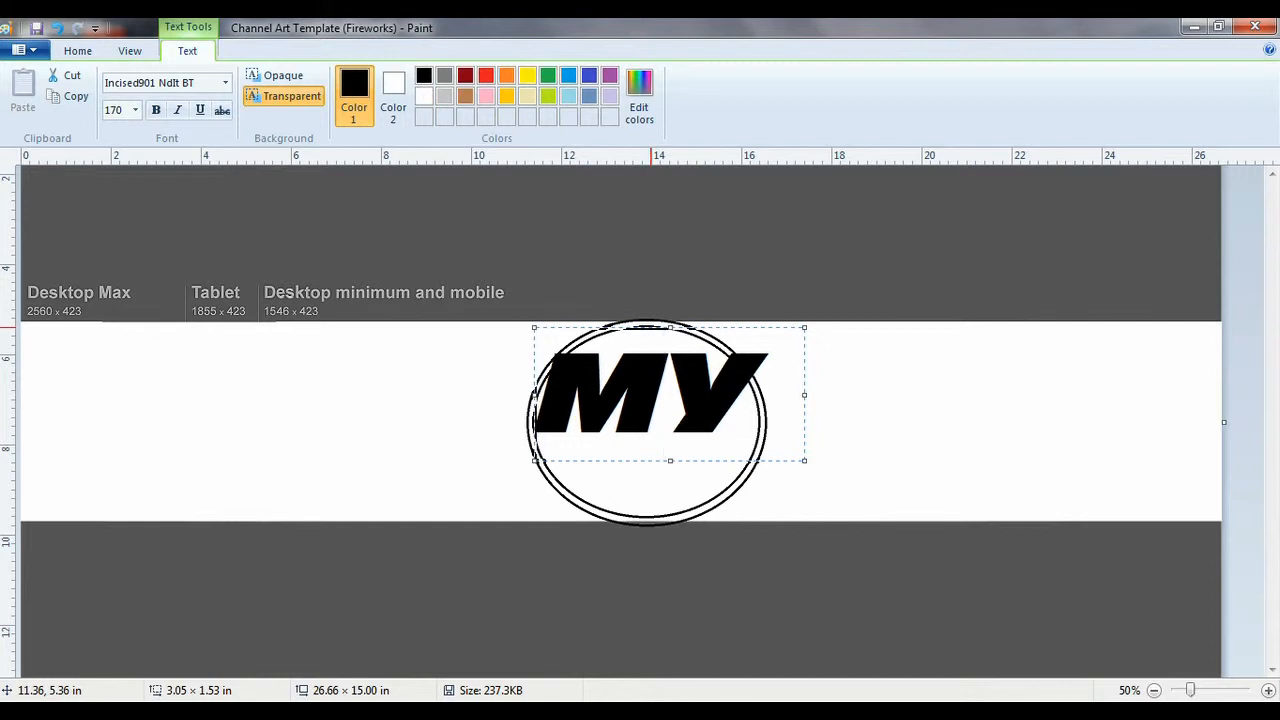
{"action": "left_click_drag", "start_coordinate": [804, 327], "coordinate": [789, 338]}
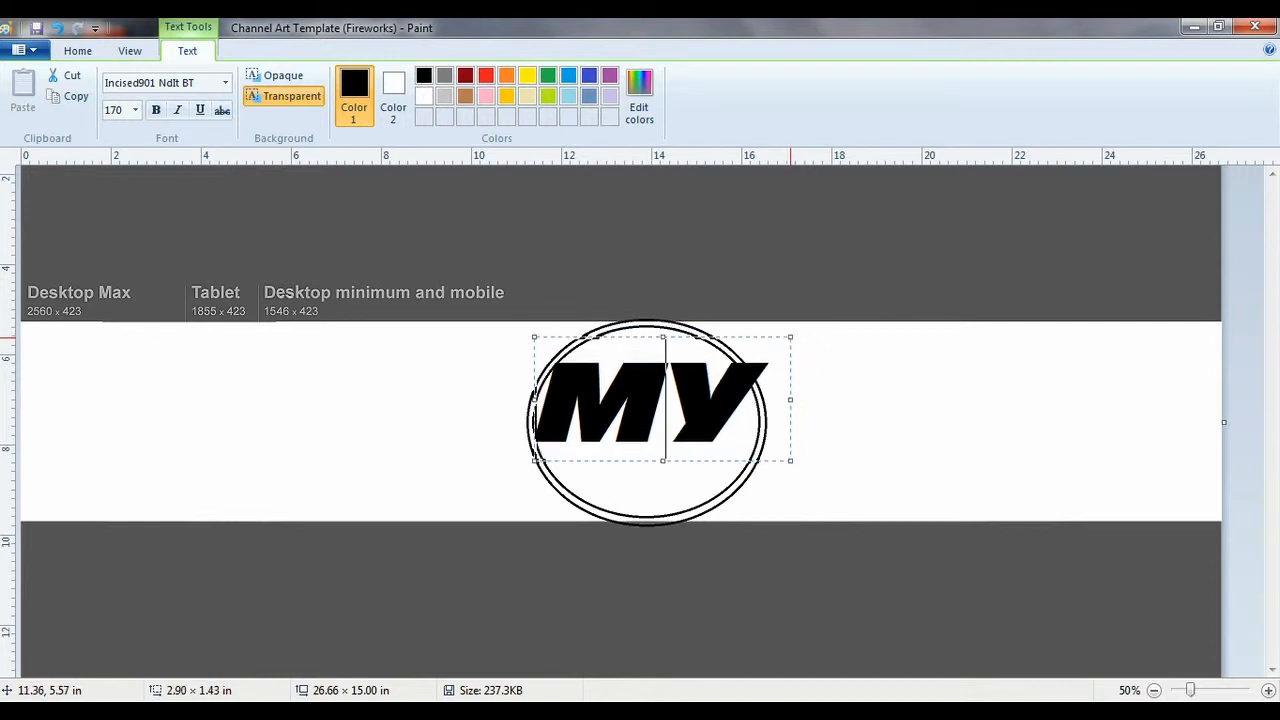
Set the "MY" text's font size to 150 and nudge the text box slightly lower within the oval.
{"action": "left_click_drag", "start_coordinate": [760, 400], "coordinate": [532, 400]}
{"action": "left_click", "coordinate": [114, 110]}
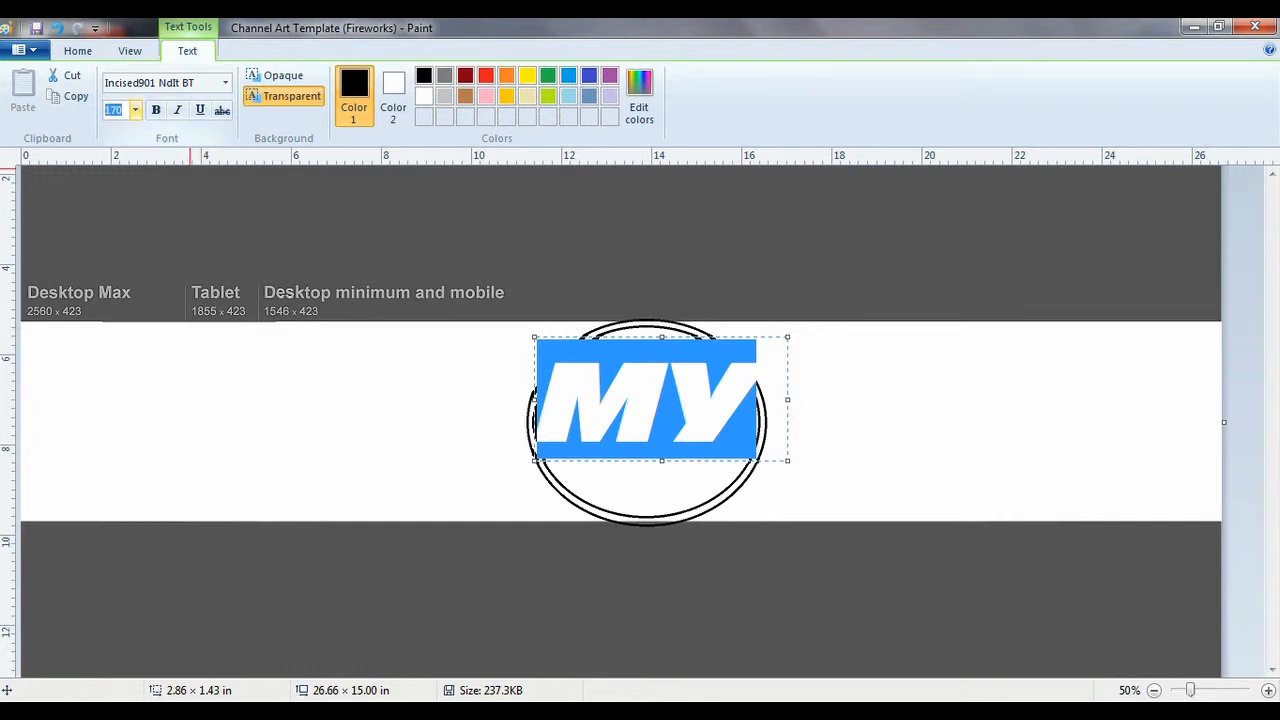
{"action": "type", "text": "1"}
{"action": "key", "text": "Return"}
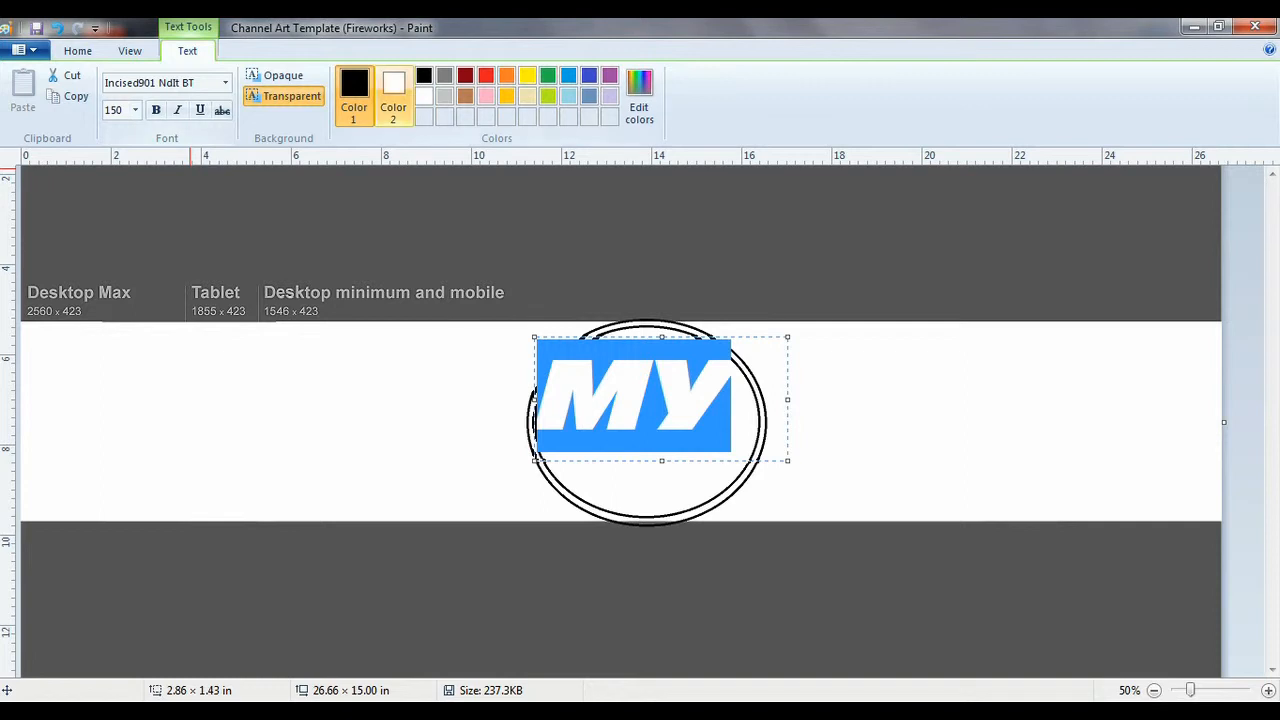
{"action": "left_click_drag", "start_coordinate": [633, 340], "coordinate": [641, 348]}
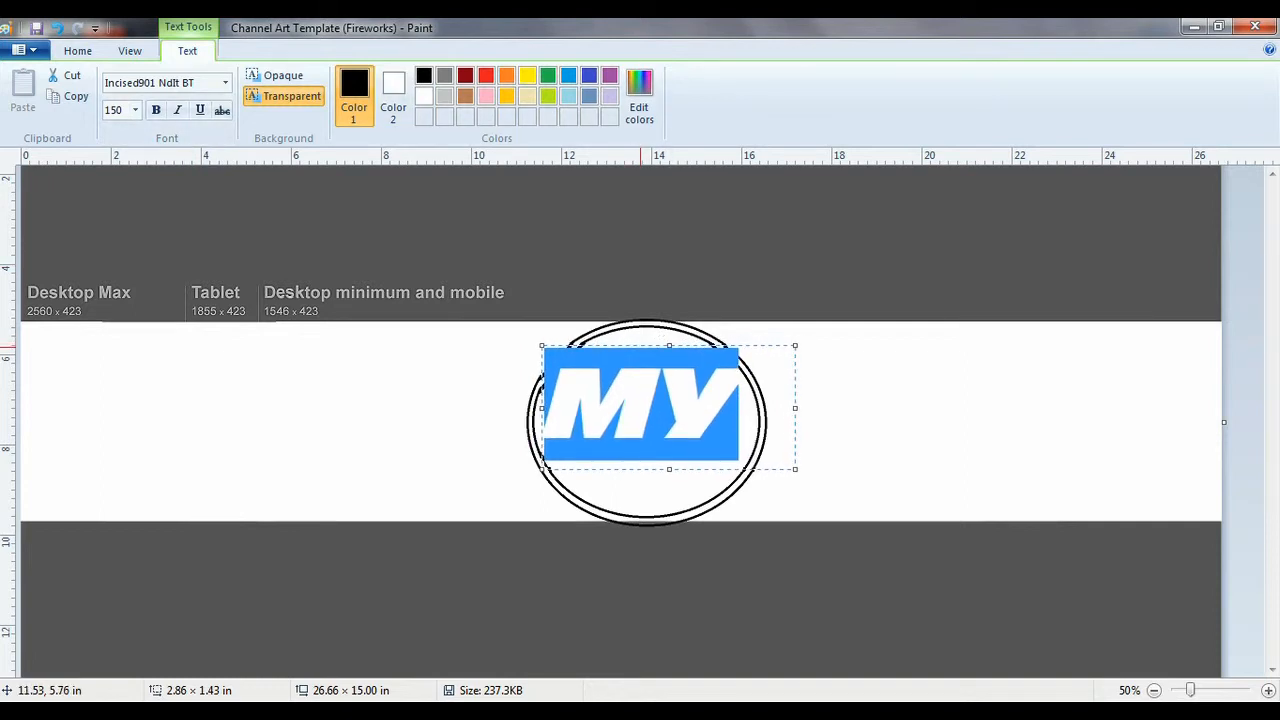
{"action": "left_click", "coordinate": [643, 350]}
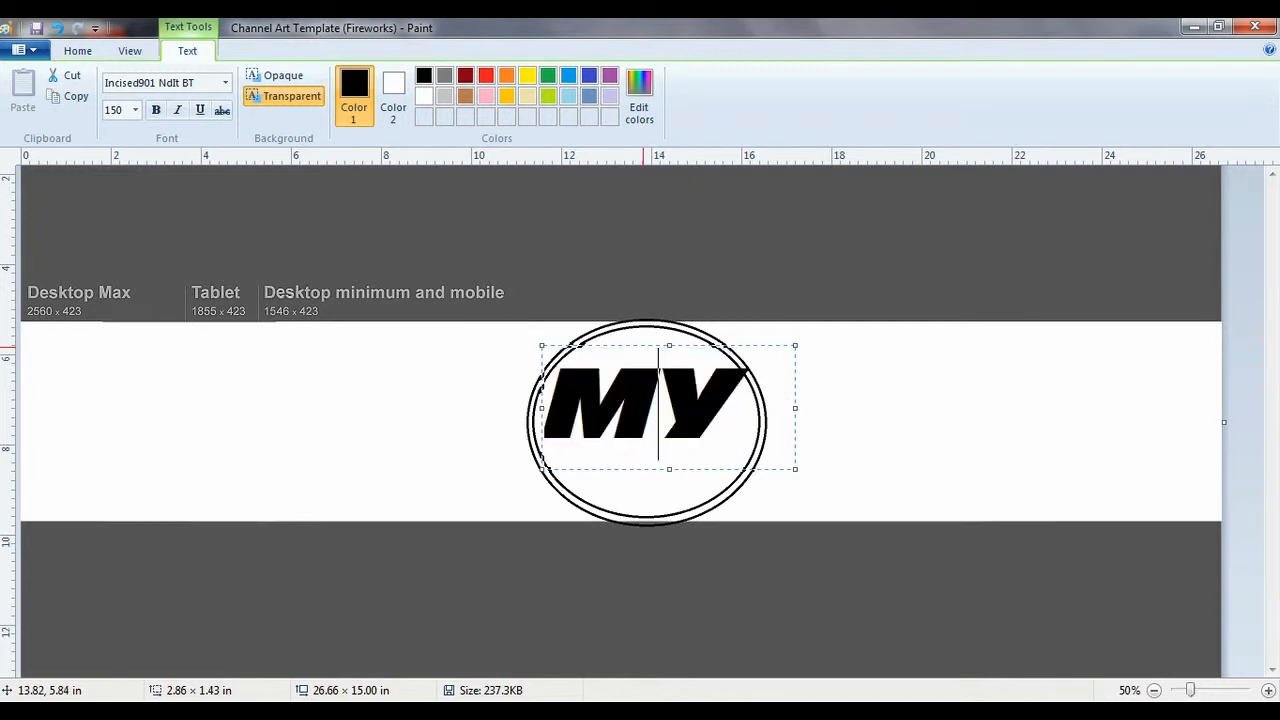
{"action": "left_click_drag", "start_coordinate": [639, 344], "coordinate": [634, 347]}
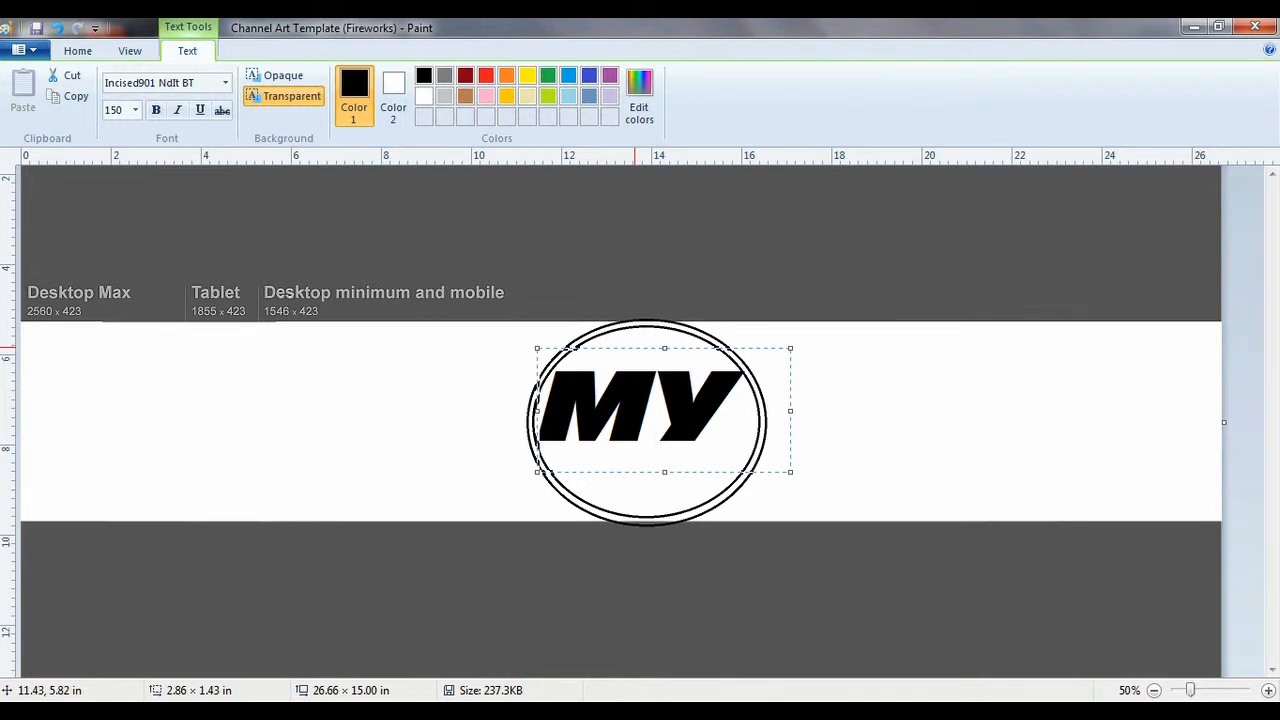
Change the font of the "MY" text to the upright Incised901 Nd BT.
{"action": "key", "text": "End"}
{"action": "key", "text": "shift+Left"}
{"action": "key", "text": "shift+Left"}
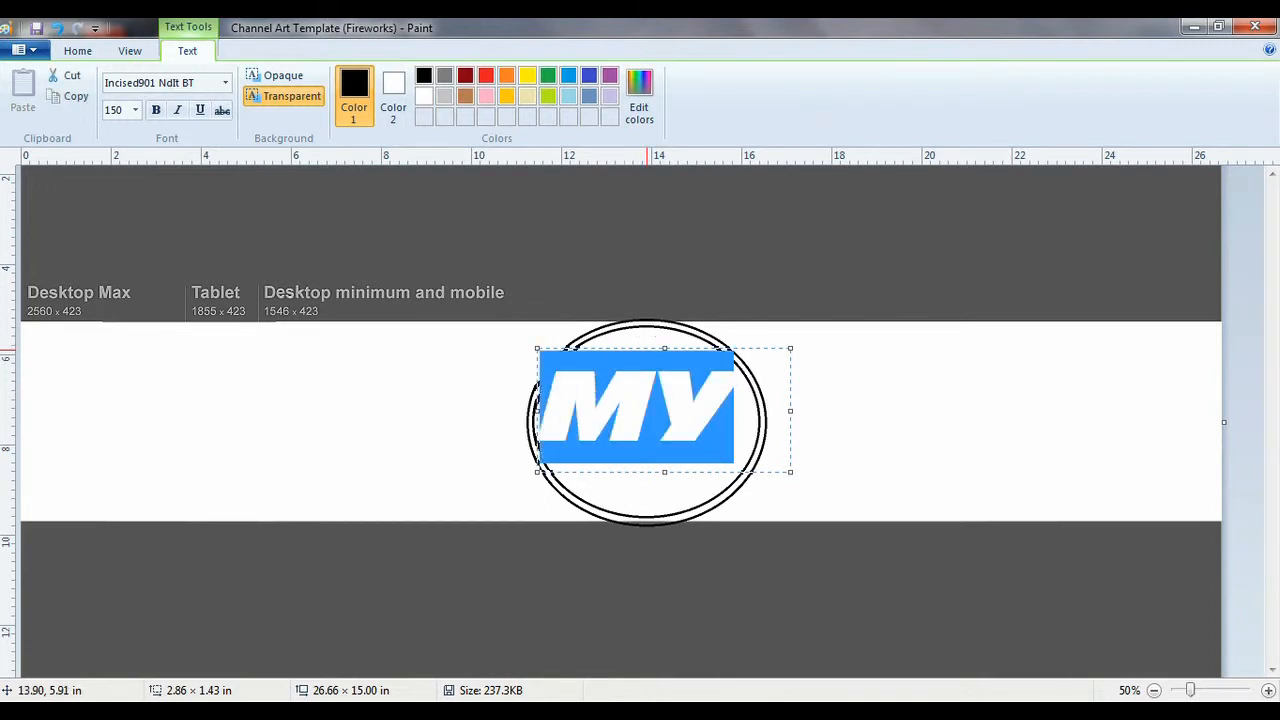
{"action": "left_click", "coordinate": [225, 82]}
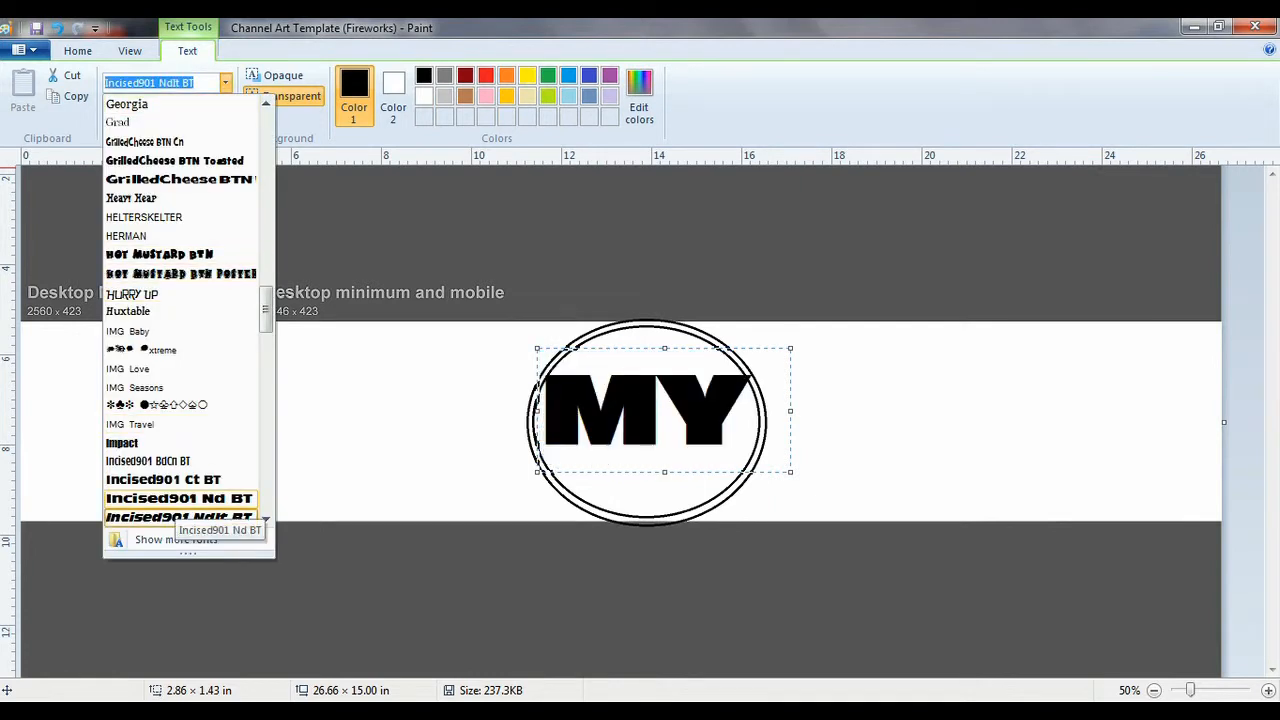
{"action": "left_click", "coordinate": [178, 500]}
{"action": "left_click", "coordinate": [537, 432]}
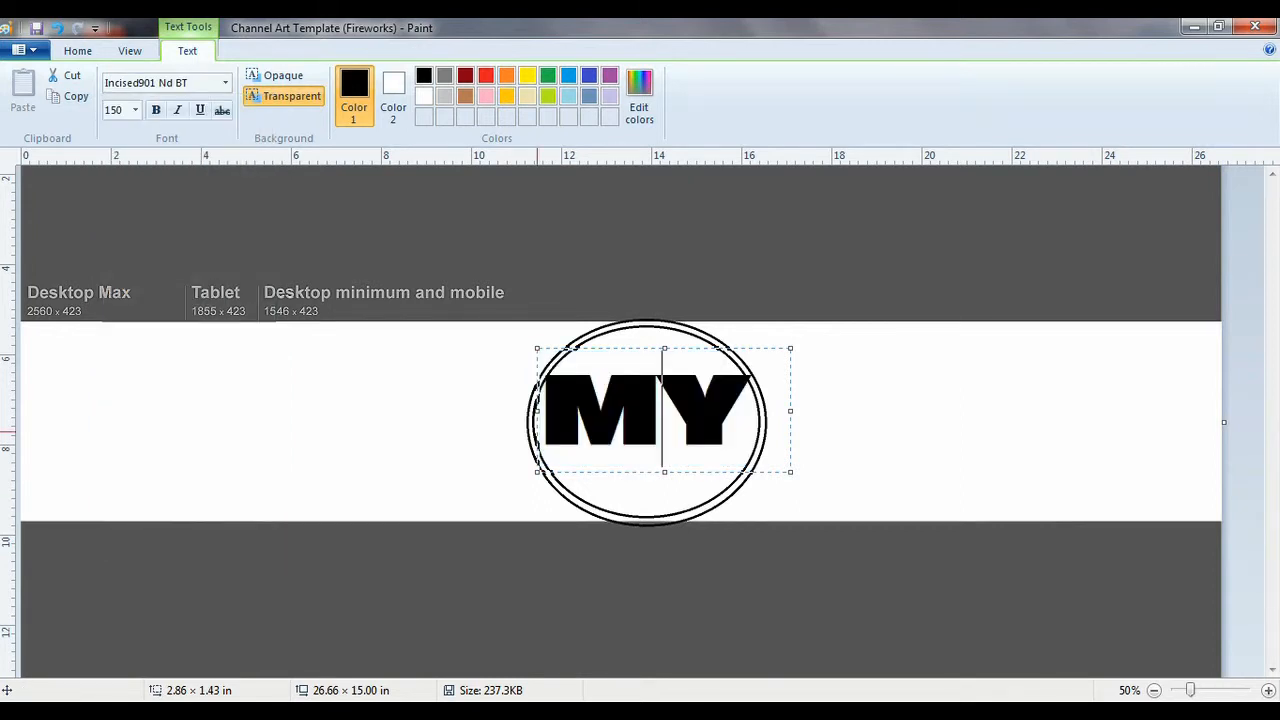
Shrink the "MY" text box to about 2.49 × 1.31 in, centre it inside the oval, and commit the text.
{"action": "left_click_drag", "start_coordinate": [790, 348], "coordinate": [757, 358]}
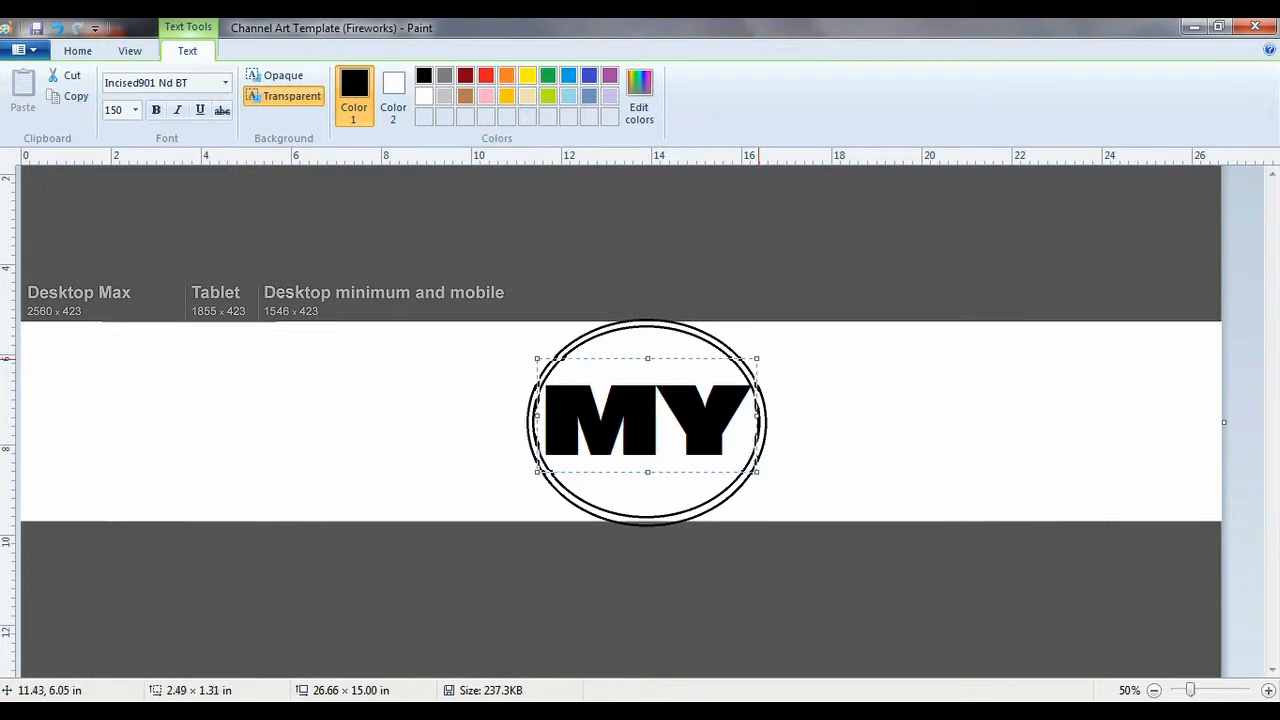
{"action": "left_click", "coordinate": [754, 428]}
{"action": "left_click_drag", "start_coordinate": [603, 358], "coordinate": [601, 358]}
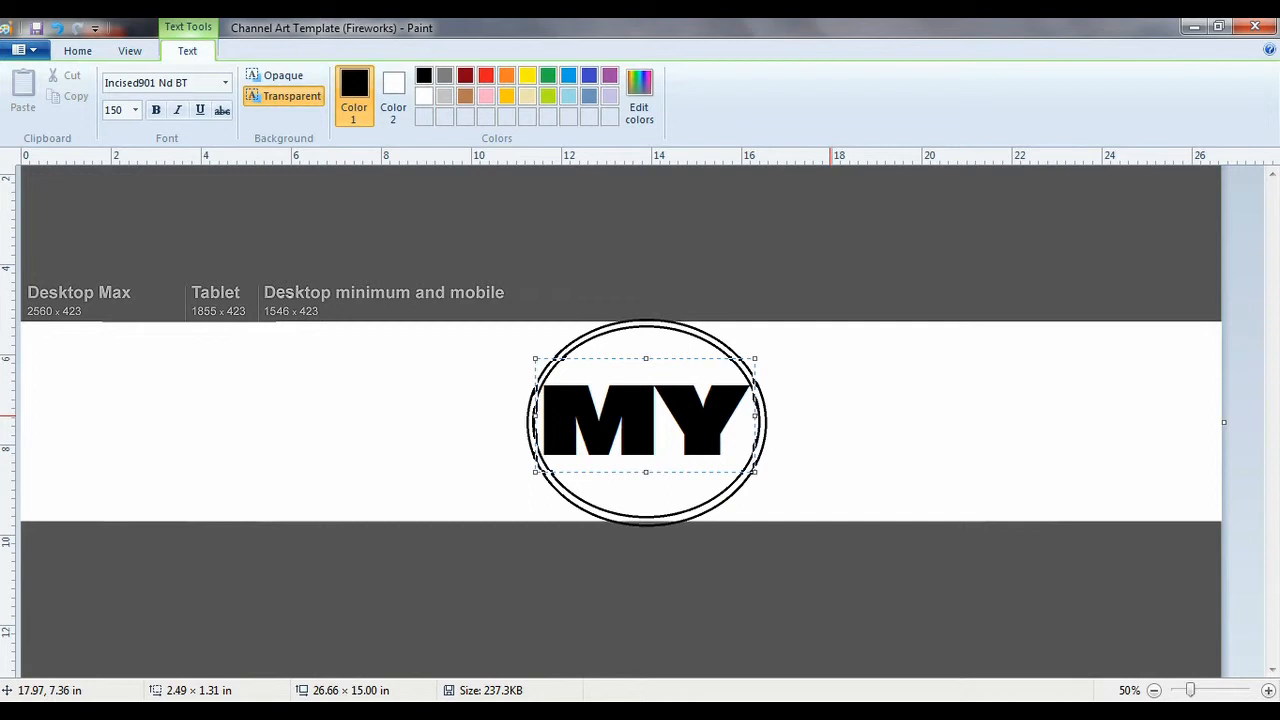
{"action": "left_click", "coordinate": [831, 418]}
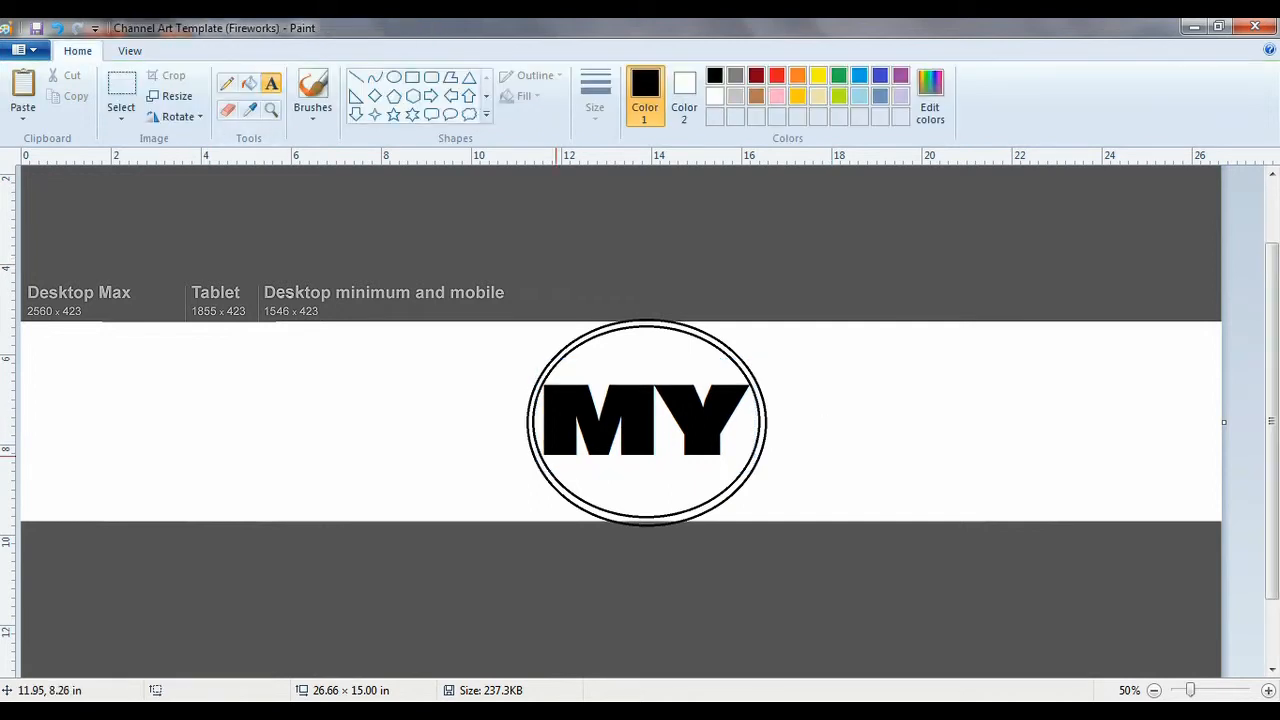
Add a second text "YOUTUBE" in Incised901 Nd BT, size 72, across the lower edge of "MY".
{"action": "left_click", "coordinate": [561, 357]}
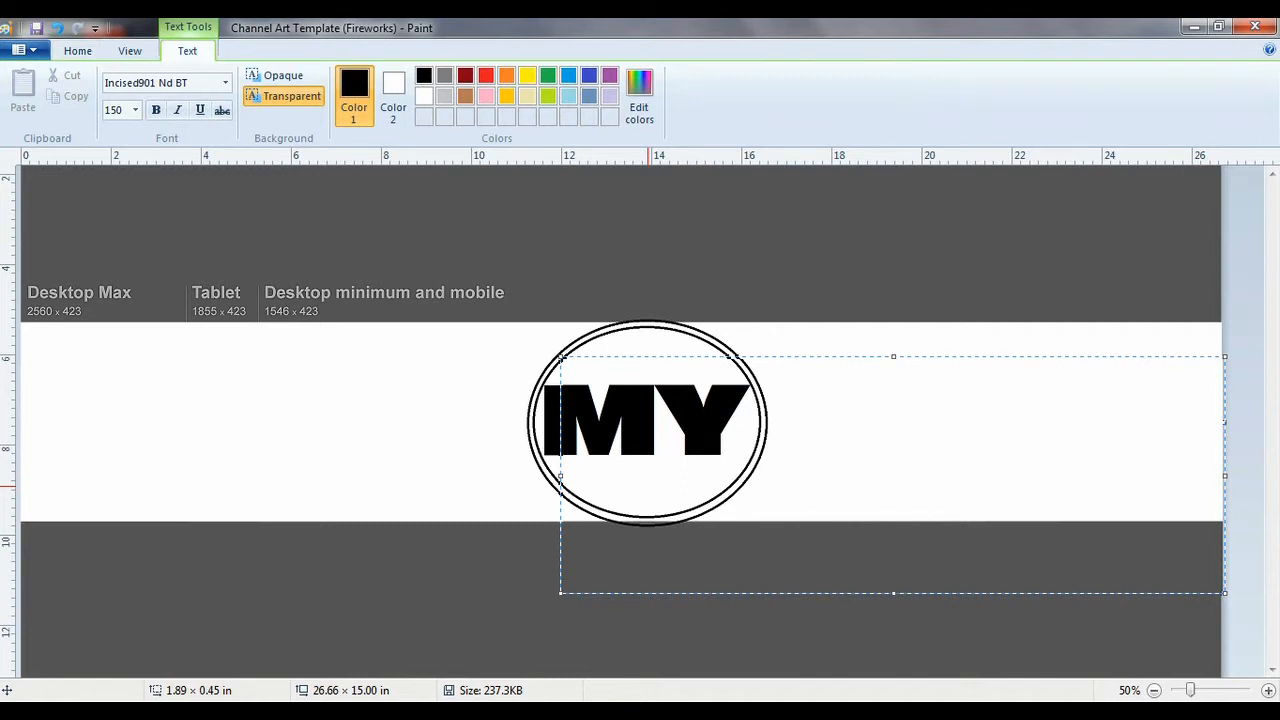
{"action": "left_click", "coordinate": [135, 110]}
{"action": "left_click", "coordinate": [112, 370]}
{"action": "left_click_drag", "start_coordinate": [636, 357], "coordinate": [642, 432]}
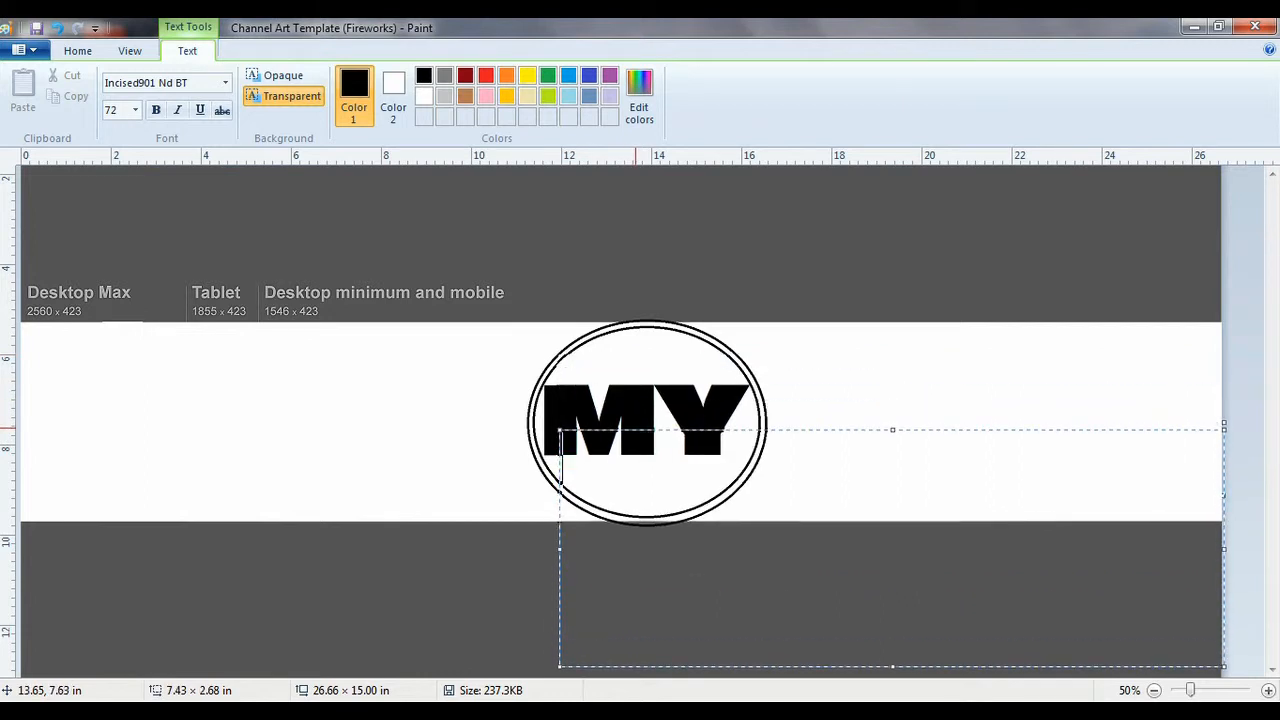
{"action": "type", "text": "YOU"}
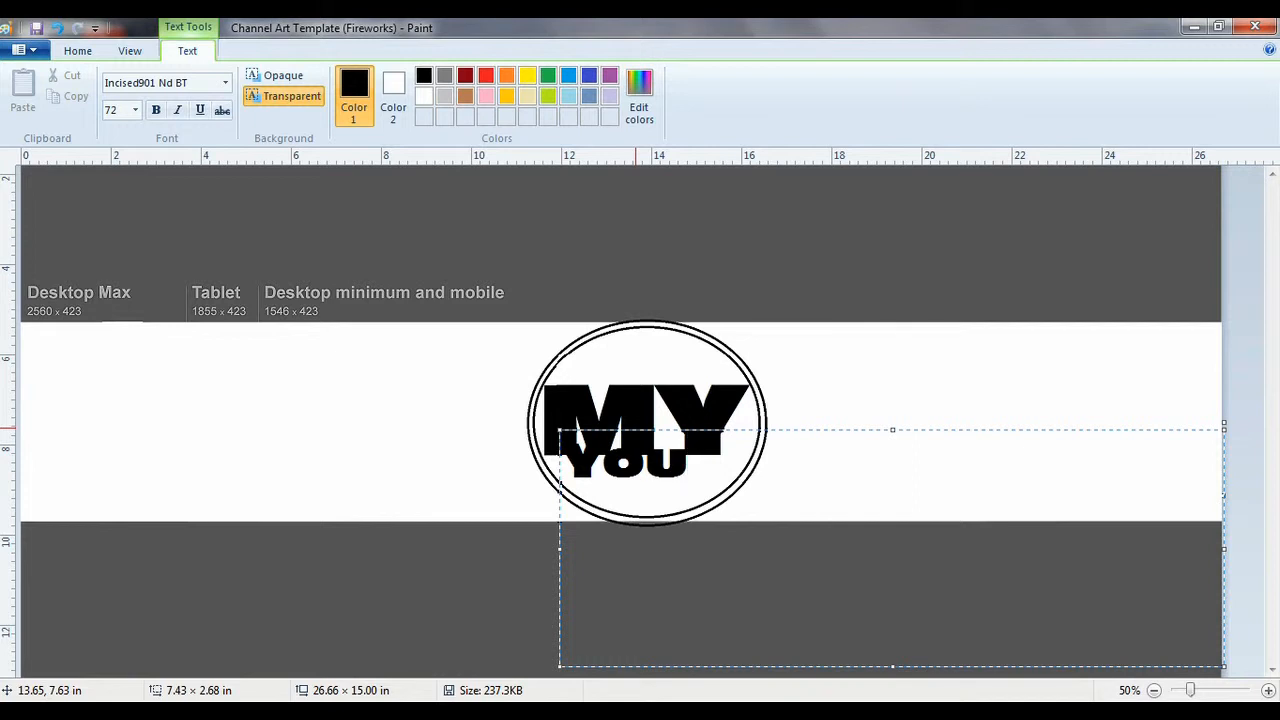
{"action": "type", "text": "TUBE"}
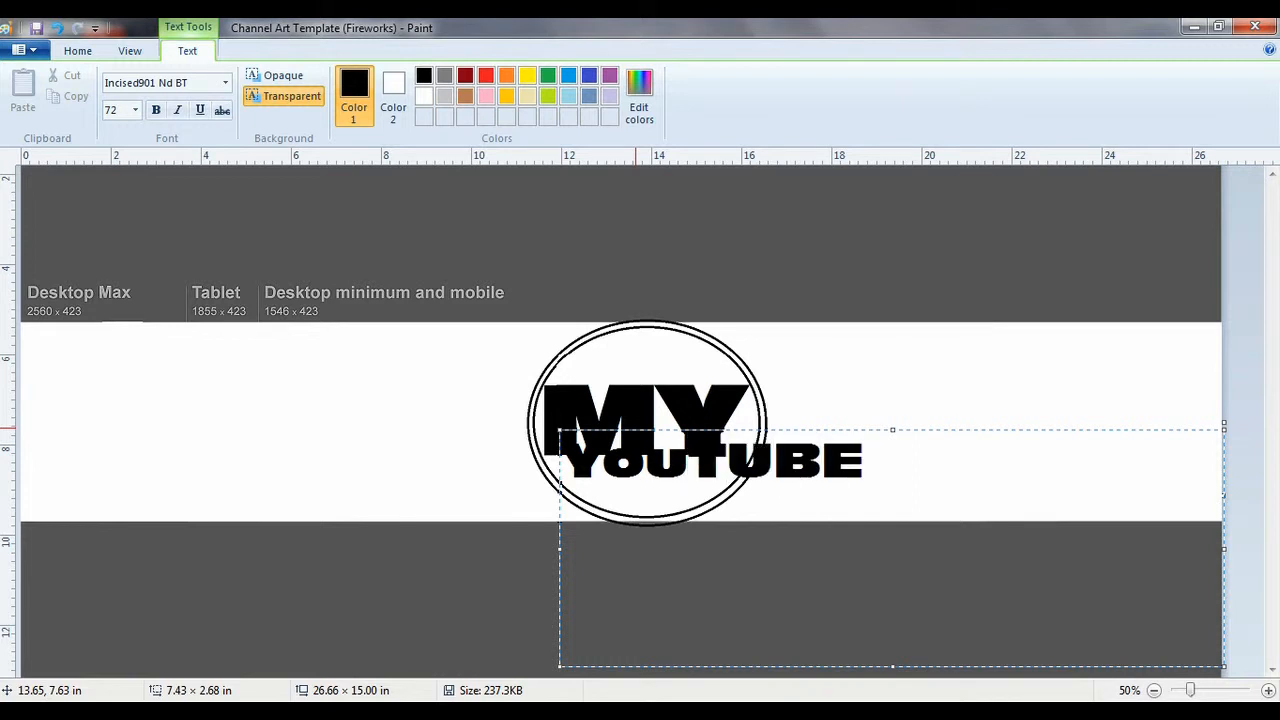
Recolour the "YOUTUBE" text red and reduce its font size to 36.
{"action": "left_click_drag", "start_coordinate": [866, 462], "coordinate": [556, 345]}
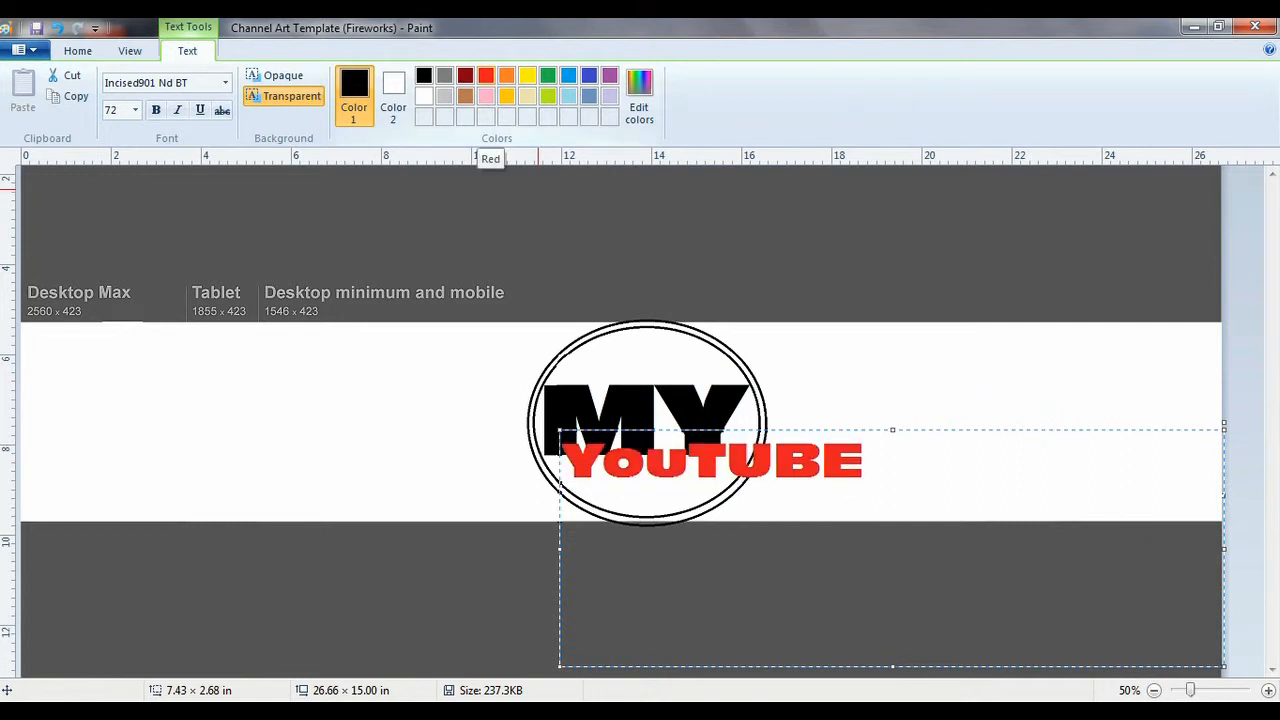
{"action": "left_click", "coordinate": [486, 76]}
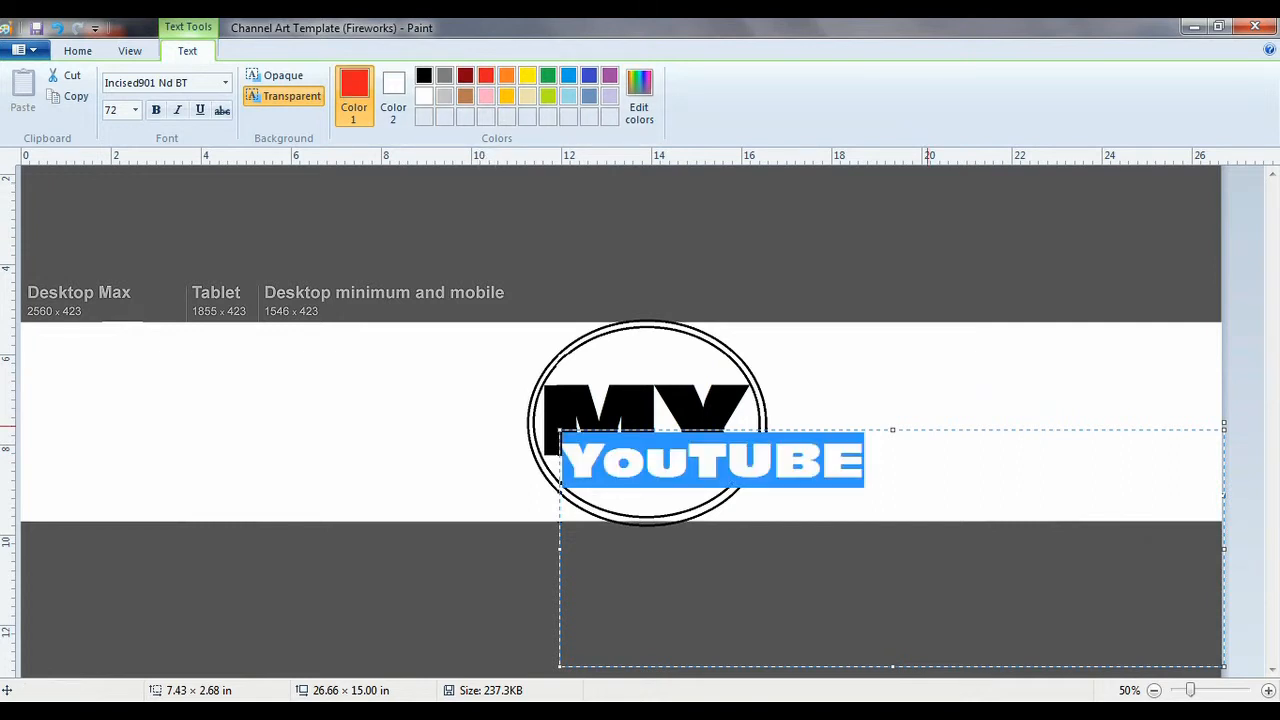
{"action": "left_click", "coordinate": [866, 460]}
{"action": "left_click_drag", "start_coordinate": [864, 460], "coordinate": [562, 460]}
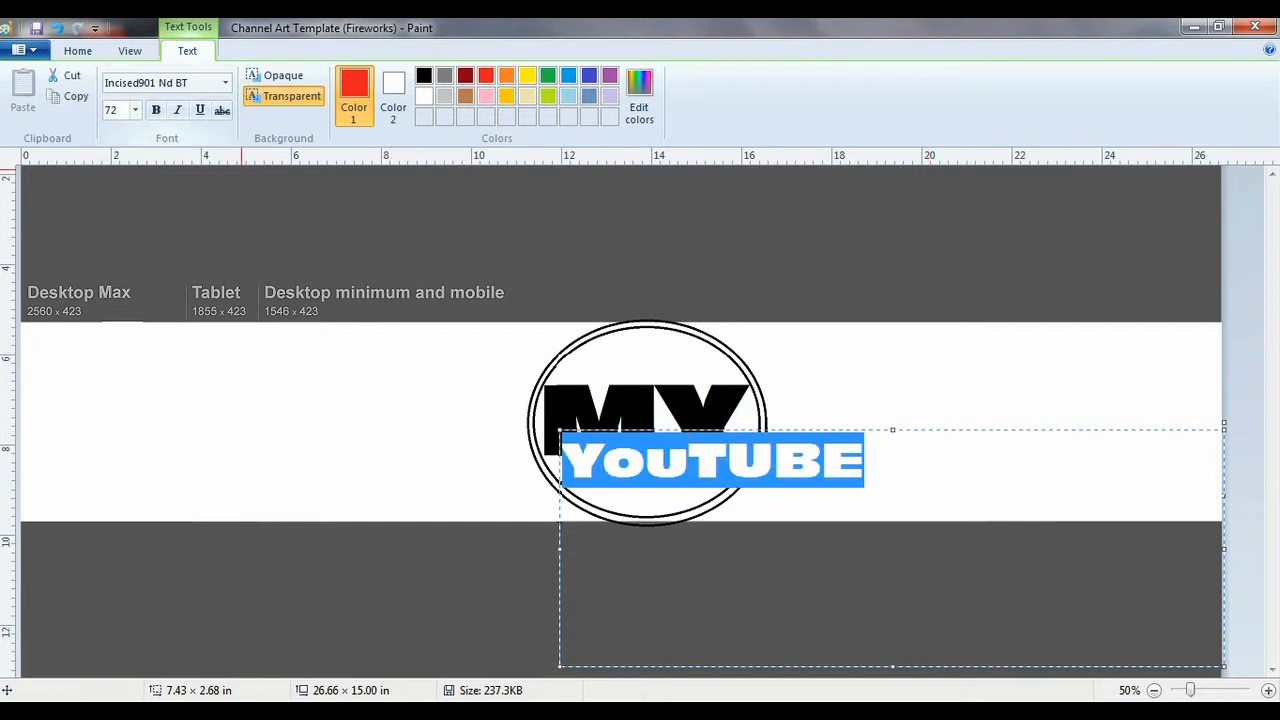
{"action": "left_click", "coordinate": [135, 110]}
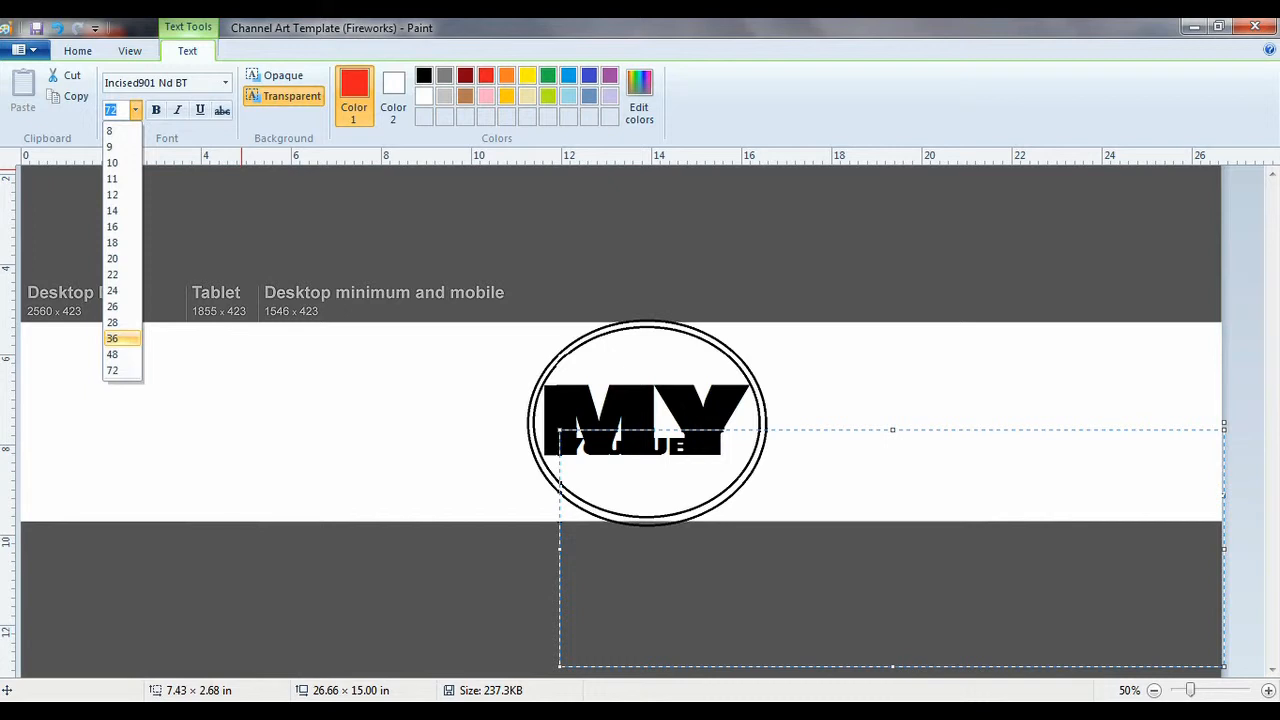
{"action": "left_click", "coordinate": [113, 338]}
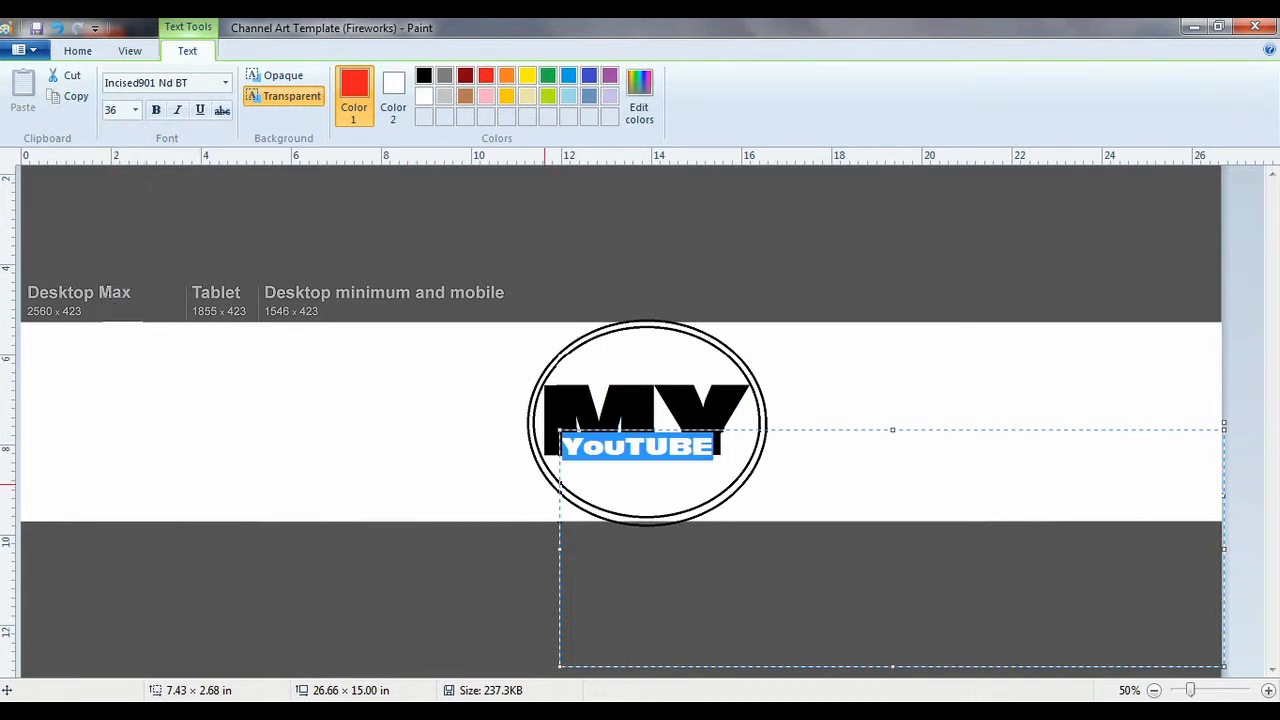
{"action": "left_click", "coordinate": [713, 446]}
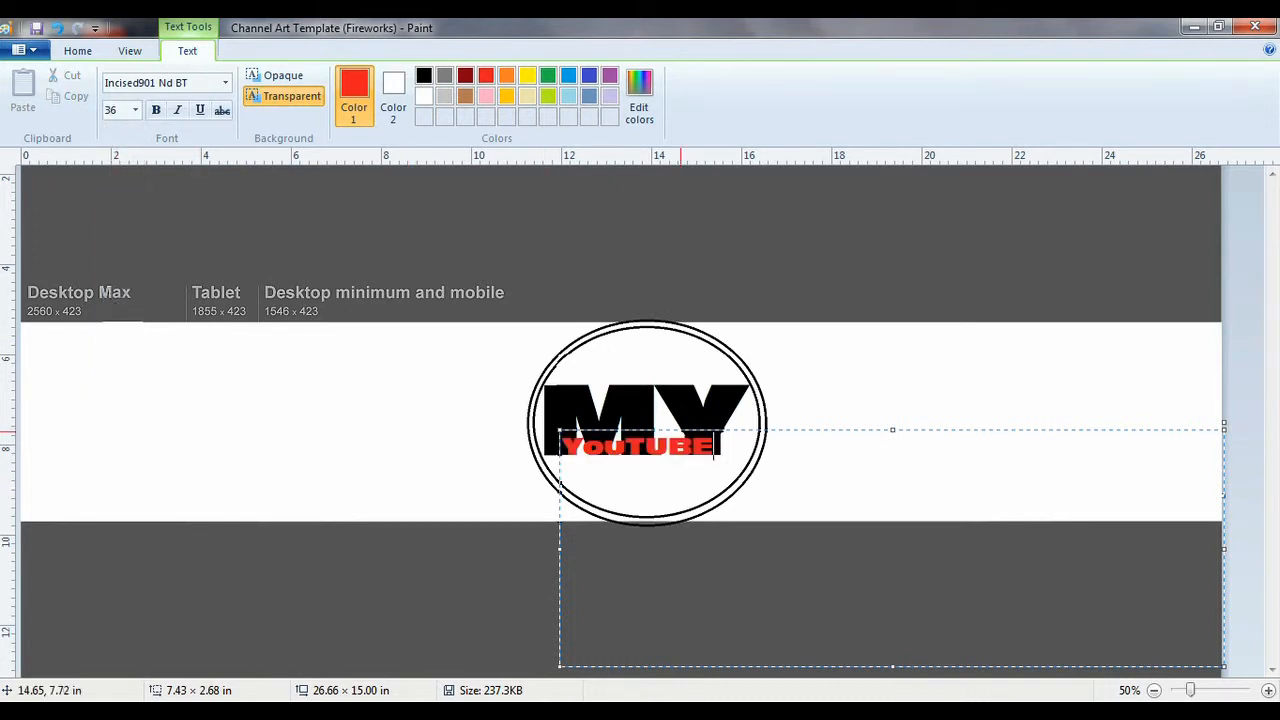
Move the "YOUTUBE" text directly below "MY" inside the oval, shrink its box to about 3.85 × 1.14 in, and commit it.
{"action": "left_click_drag", "start_coordinate": [680, 429], "coordinate": [680, 433]}
{"action": "mouse_move", "coordinate": [680, 441]}
{"action": "left_mouse_down"}
{"action": "mouse_move", "coordinate": [681, 474]}
{"action": "mouse_move", "coordinate": [663, 451]}
{"action": "left_mouse_up"}
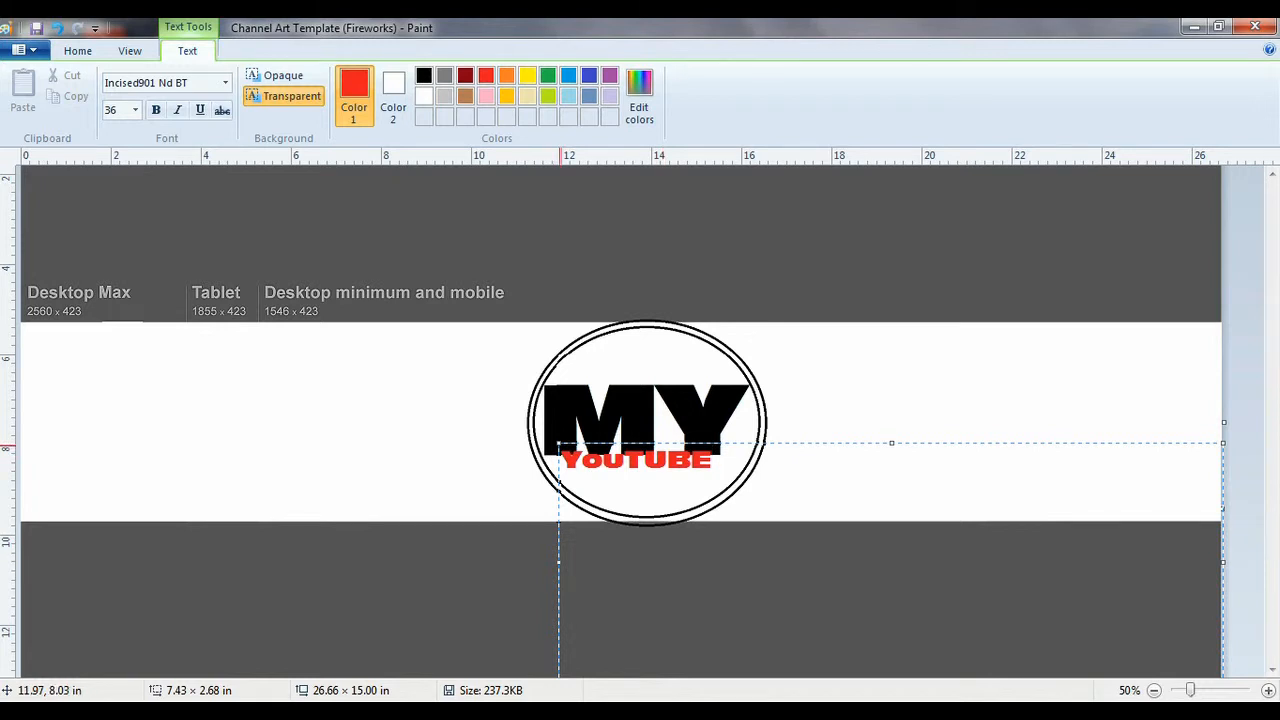
{"action": "left_click_drag", "start_coordinate": [567, 444], "coordinate": [589, 482]}
{"action": "left_click_drag", "start_coordinate": [717, 481], "coordinate": [697, 451]}
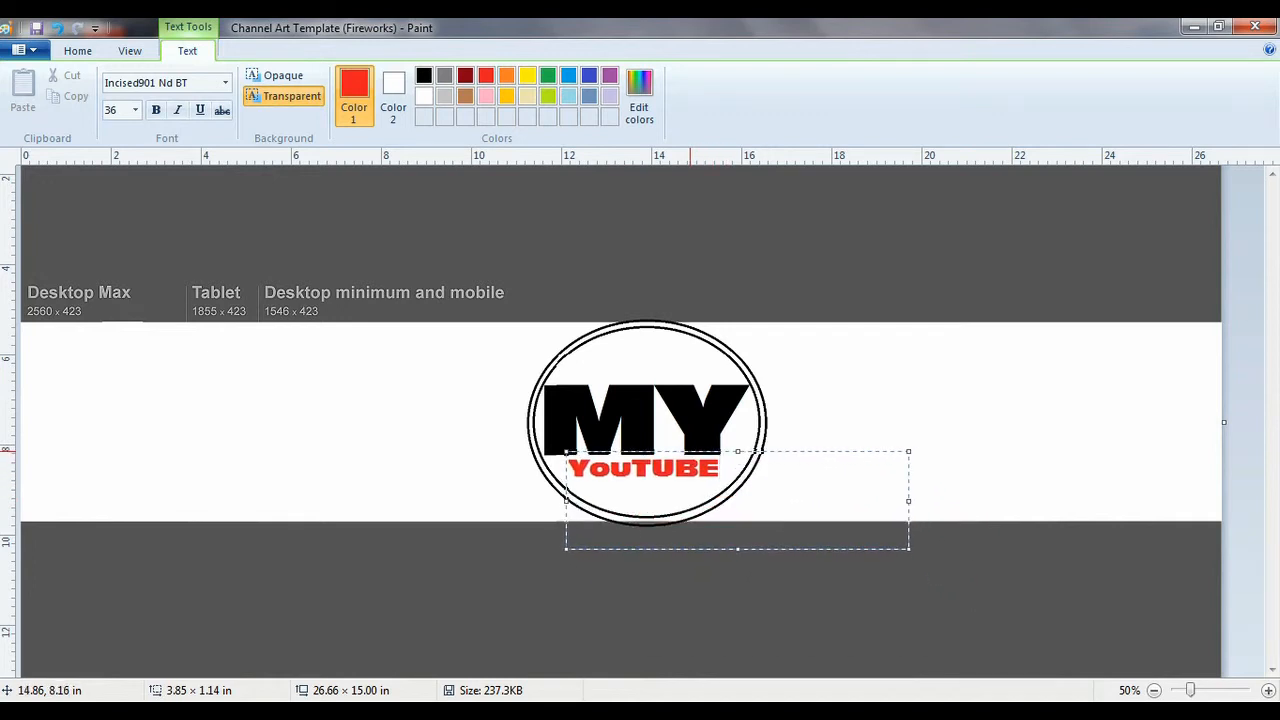
{"action": "left_click", "coordinate": [860, 381]}
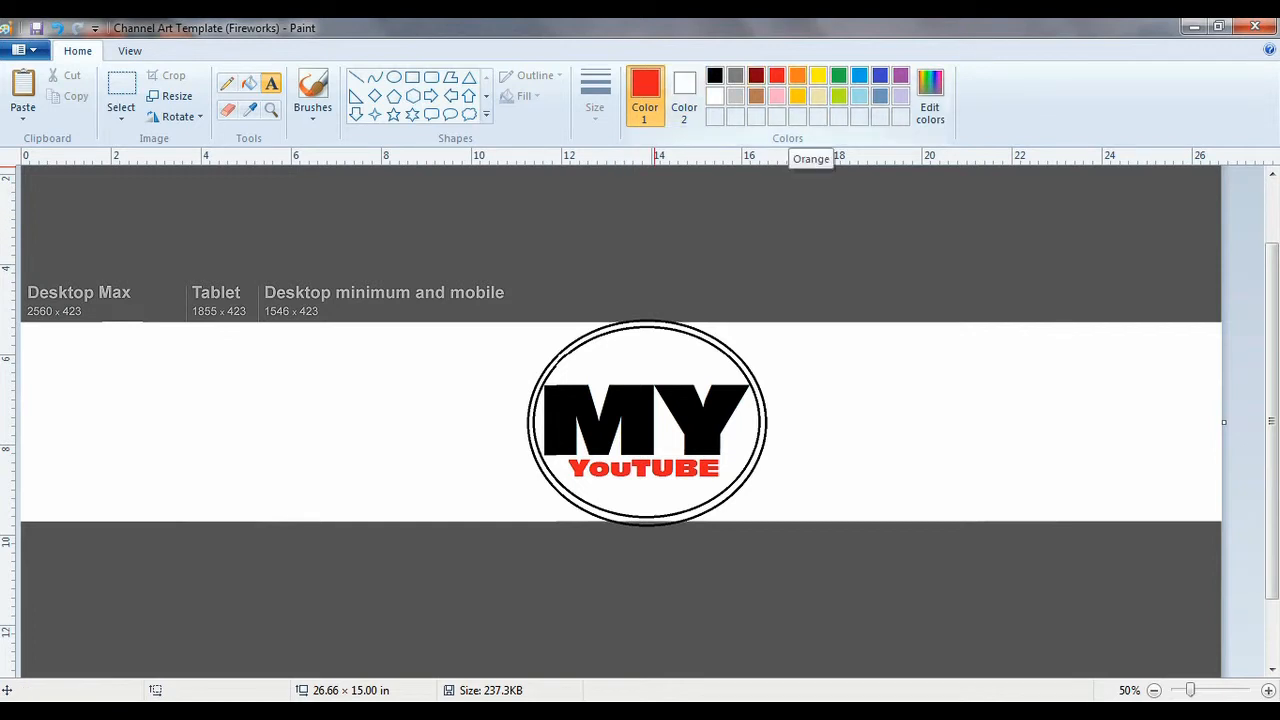
Fill the ring between the two ovals with black and the banner area right of the logo with red.
{"action": "left_click", "coordinate": [249, 83]}
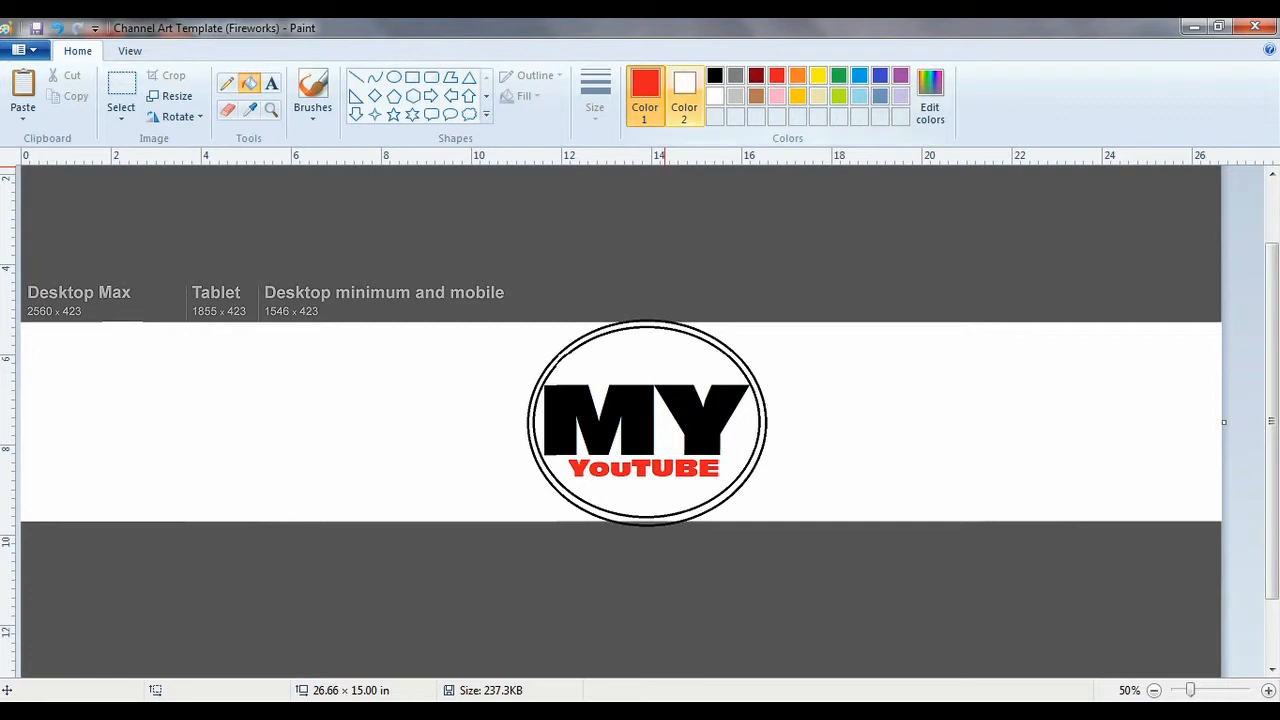
{"action": "left_click", "coordinate": [714, 75]}
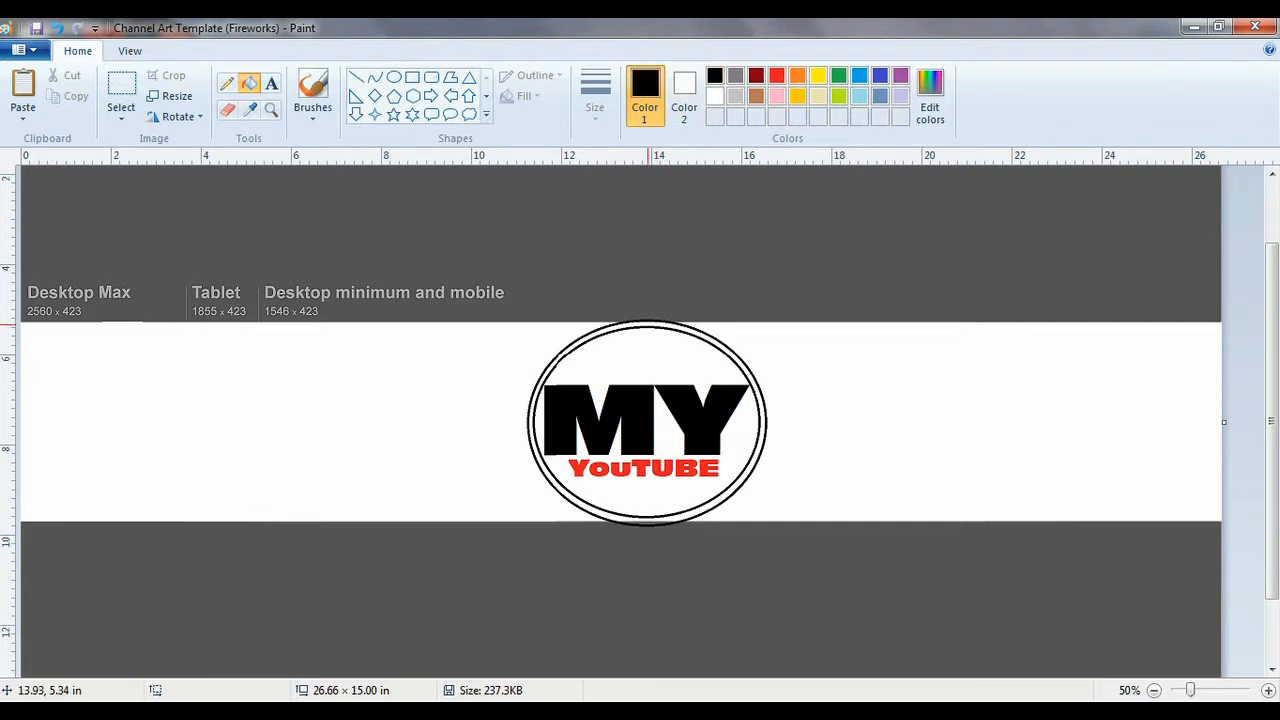
{"action": "left_click", "coordinate": [652, 325]}
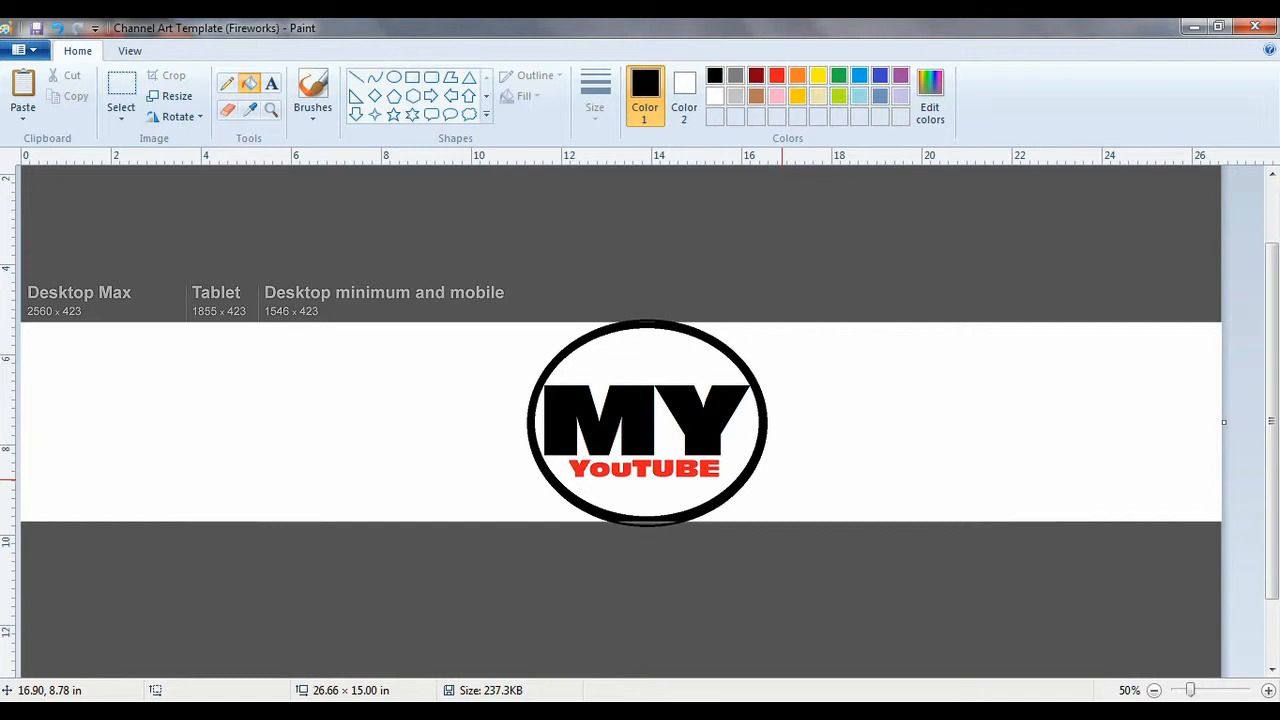
{"action": "left_click", "coordinate": [776, 75]}
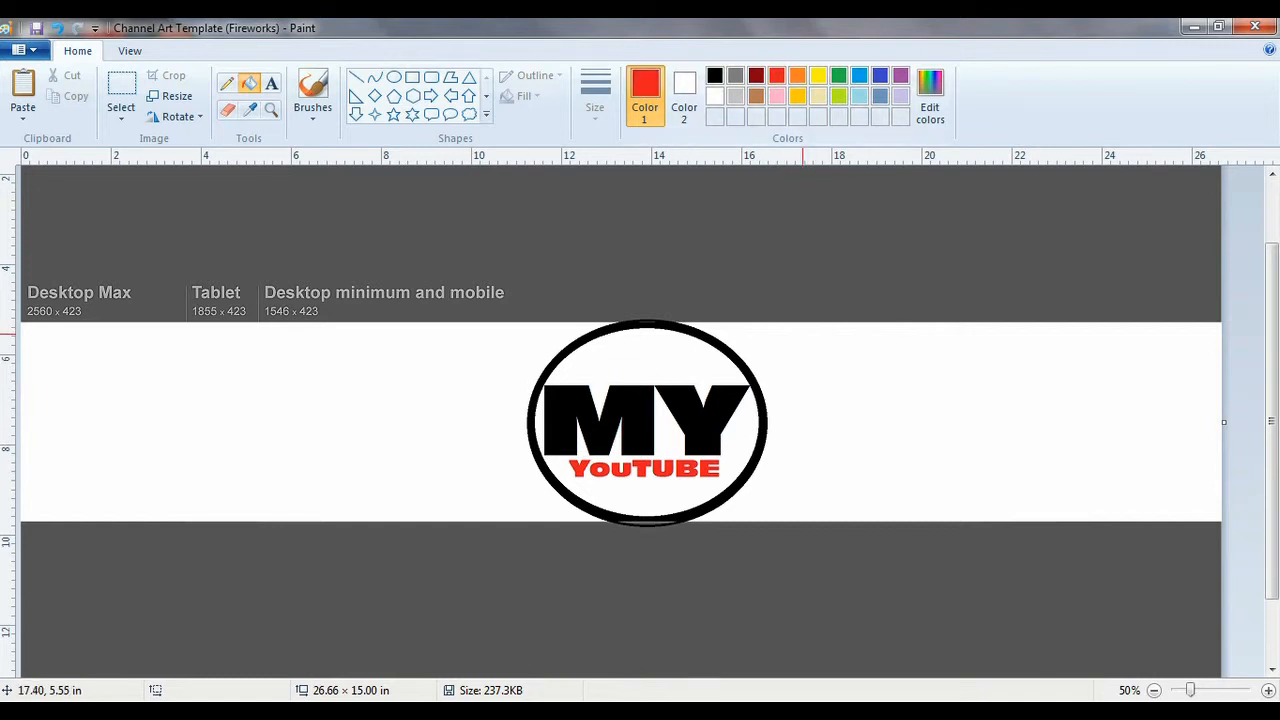
{"action": "left_click", "coordinate": [810, 370]}
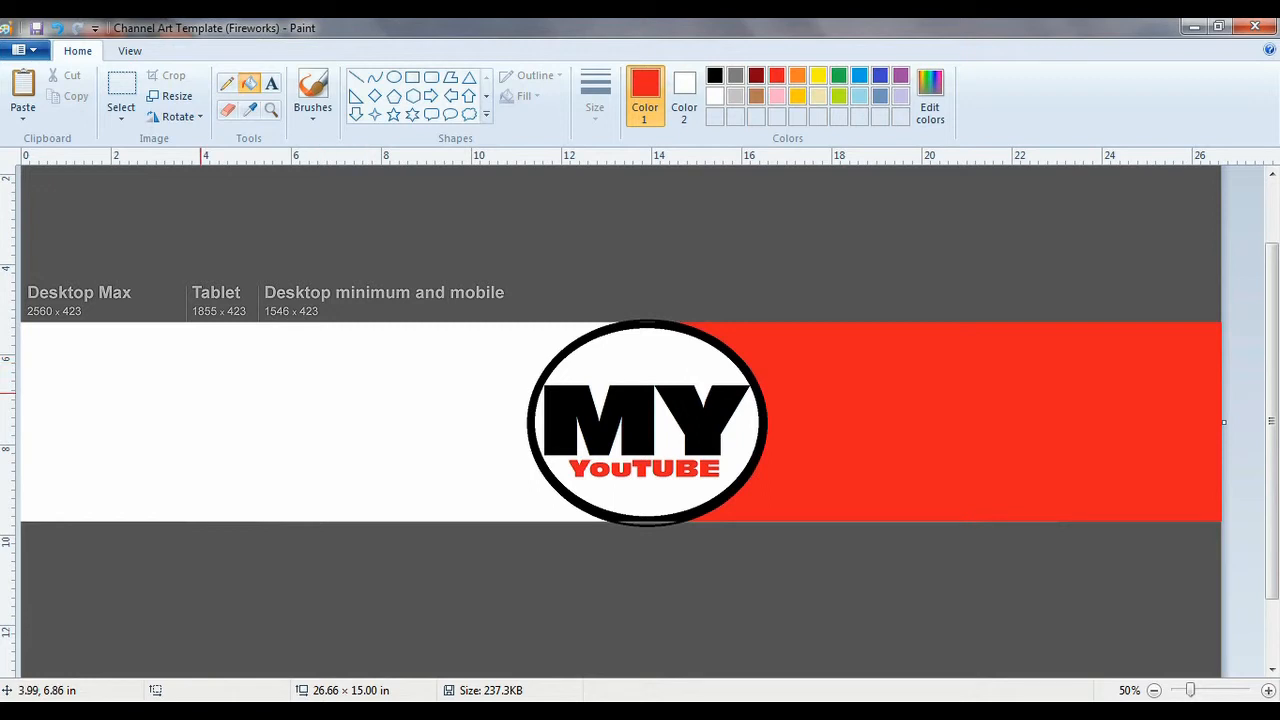
Start an empty text box about 5.86 × 1.32 in on the red banner area, with white as the text colour.
{"action": "left_click", "coordinate": [271, 83]}
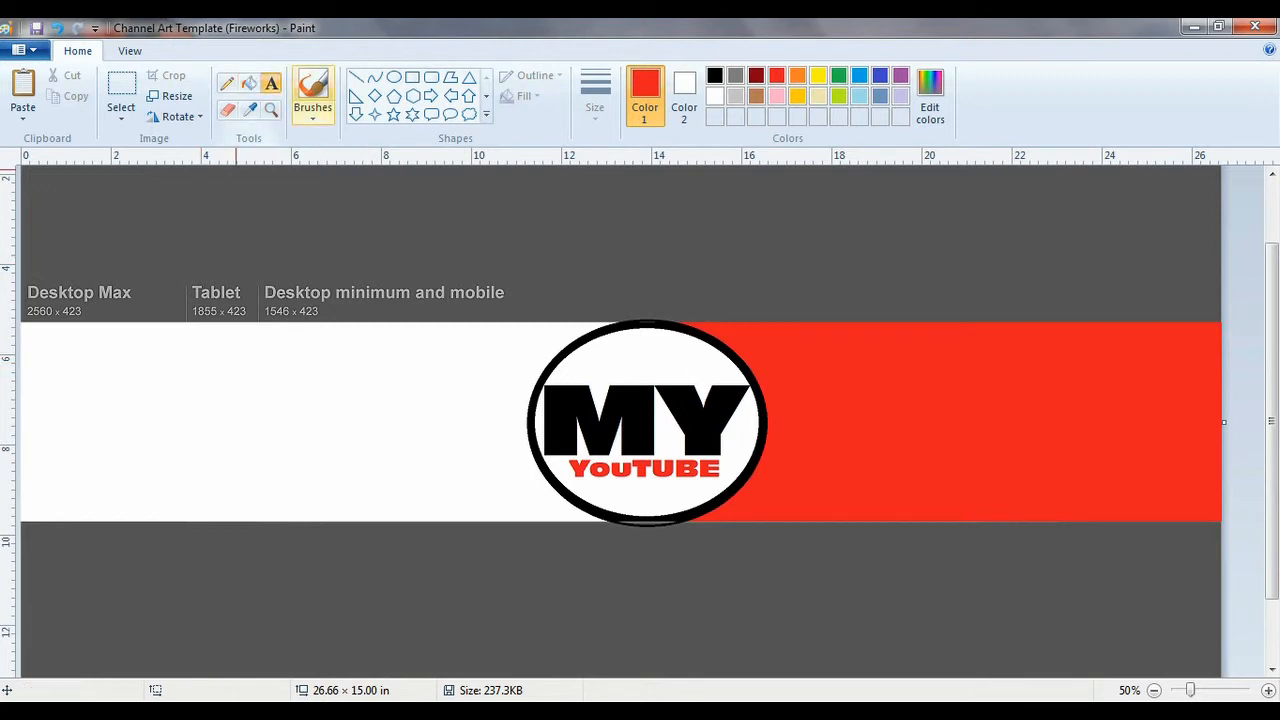
{"action": "left_click_drag", "start_coordinate": [795, 345], "coordinate": [1058, 405]}
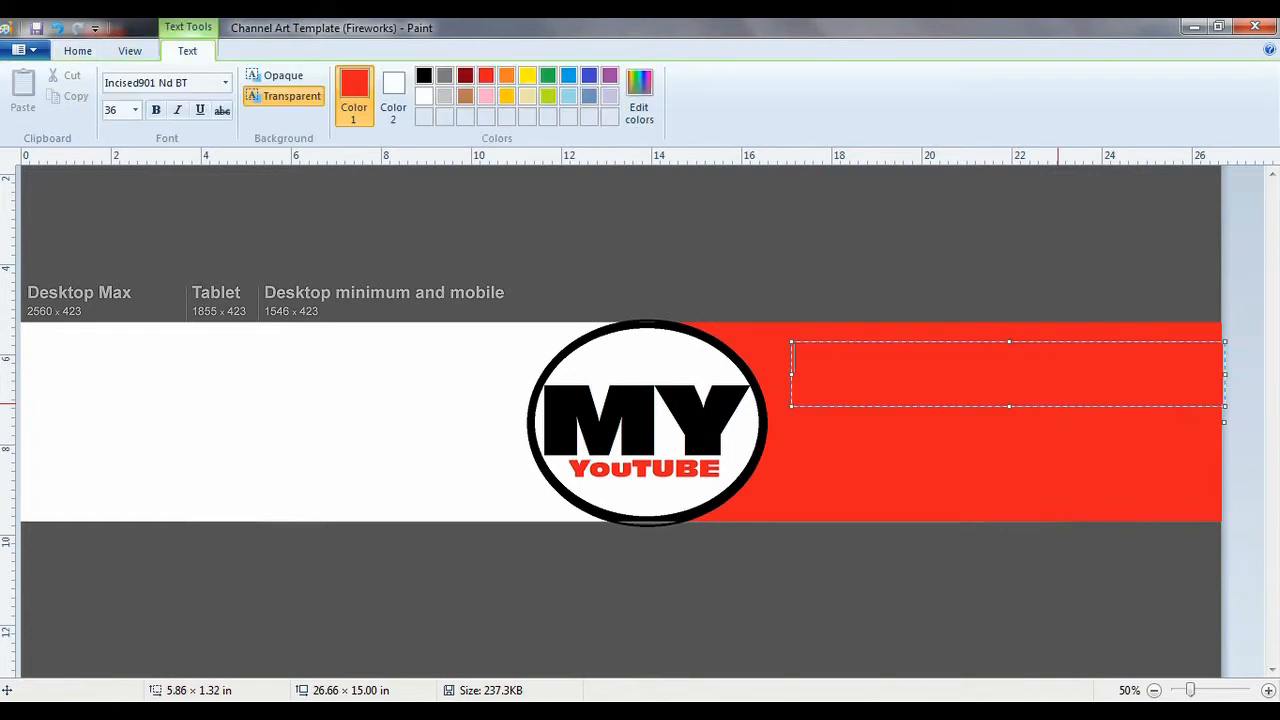
{"action": "type", "text": "Desi"}
{"action": "key", "text": "BackSpace"}
{"action": "key", "text": "BackSpace"}
{"action": "key", "text": "BackSpace"}
{"action": "key", "text": "BackSpace"}
{"action": "left_click", "coordinate": [424, 96]}
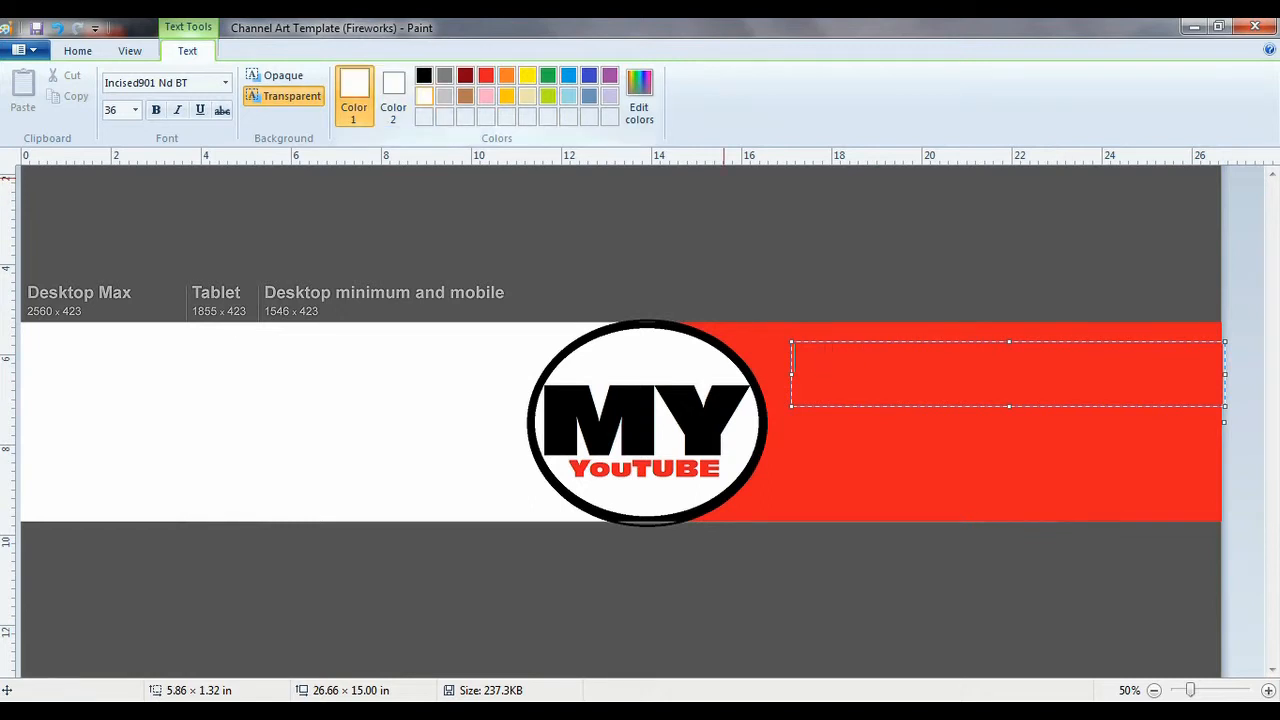
Enter "Review's" and "Unboxing's" on separate lines in the text box on the red area.
{"action": "type", "text": "R"}
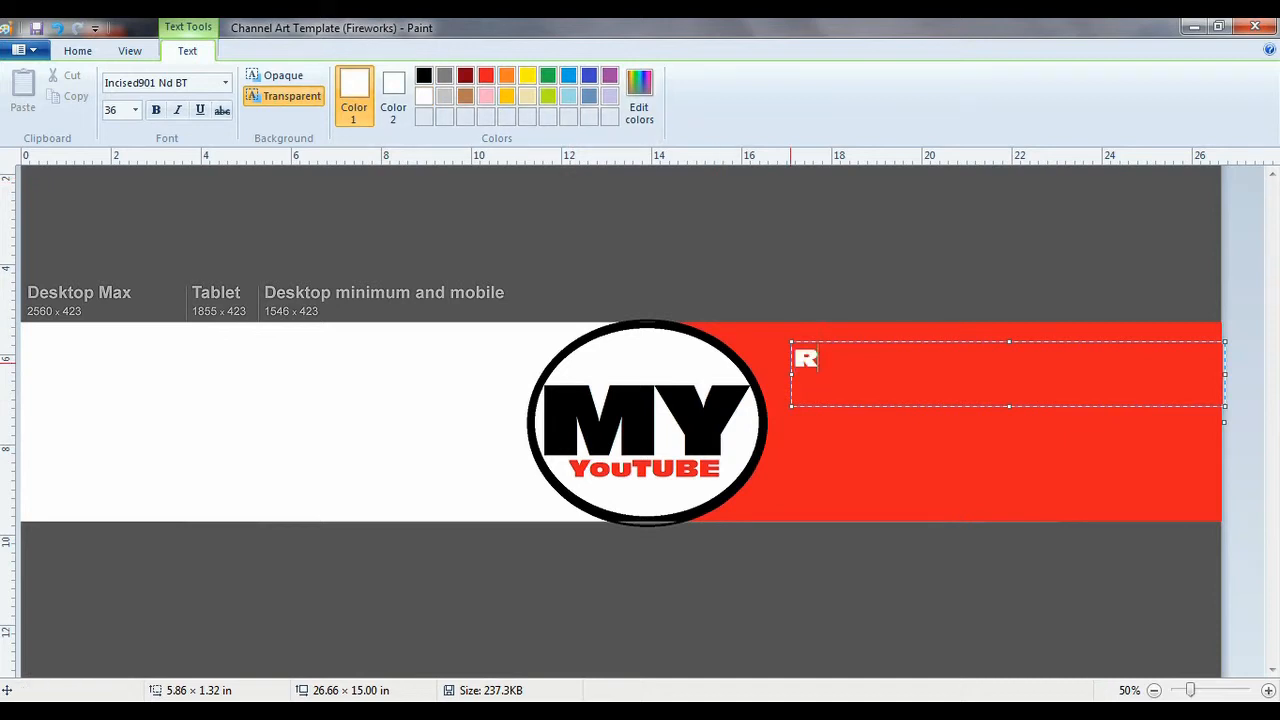
{"action": "type", "text": "eview"}
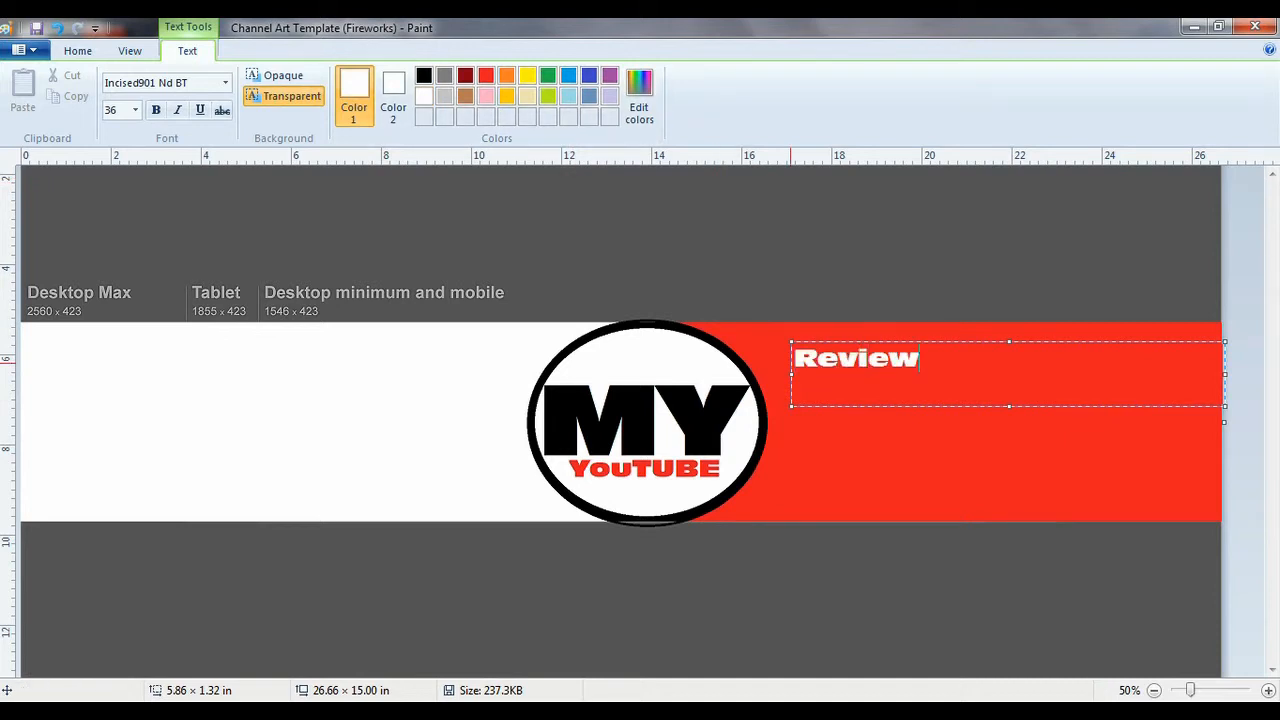
{"action": "type", "text": "'s4"}
{"action": "key", "text": "BackSpace"}
{"action": "key", "text": "Return"}
{"action": "type", "text": "Unbo"}
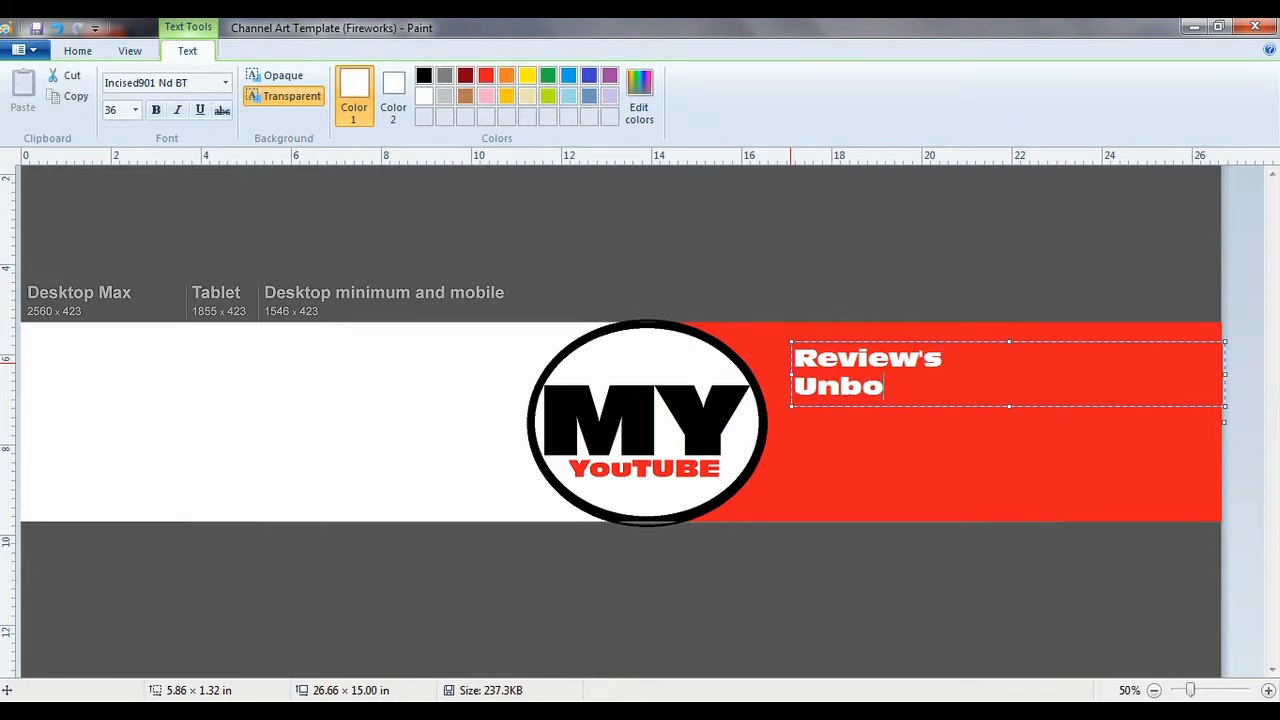
{"action": "type", "text": "xing's"}
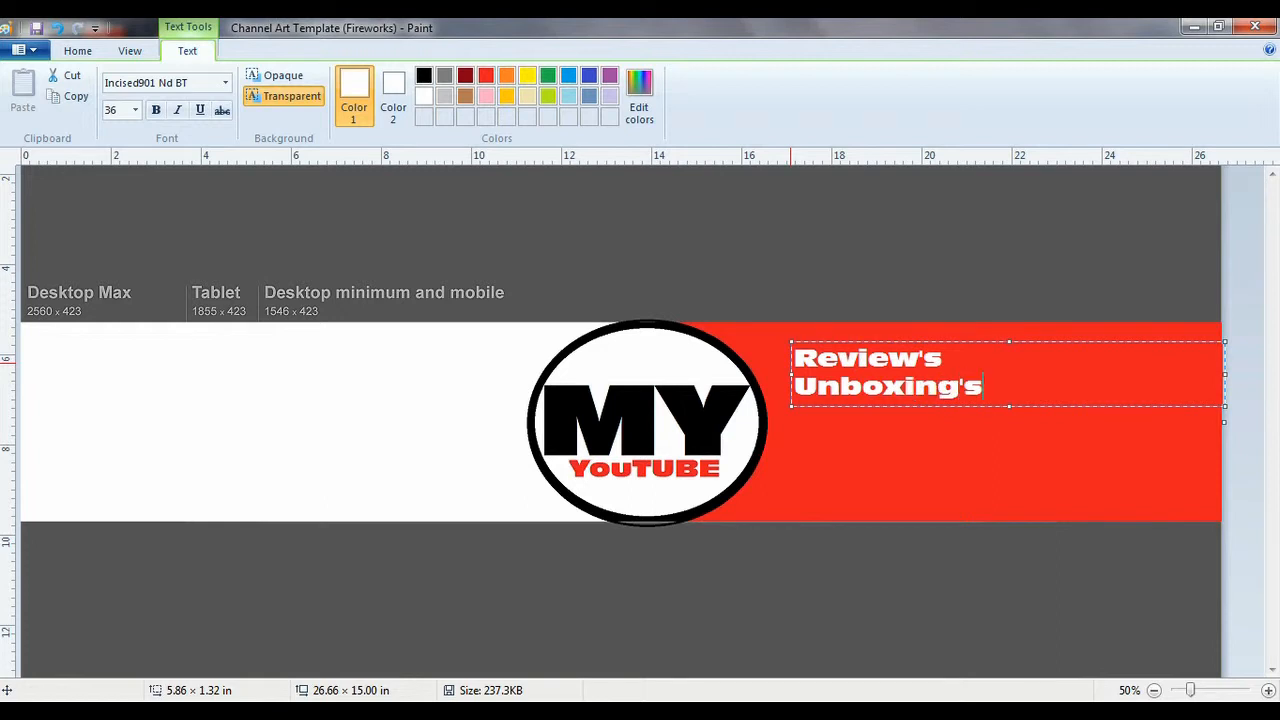
Add the lines "Q&A", "Games" and "Music" to the white list, nudge it slightly lower, and commit the text.
{"action": "key", "text": "Return"}
{"action": "type", "text": "Q7"}
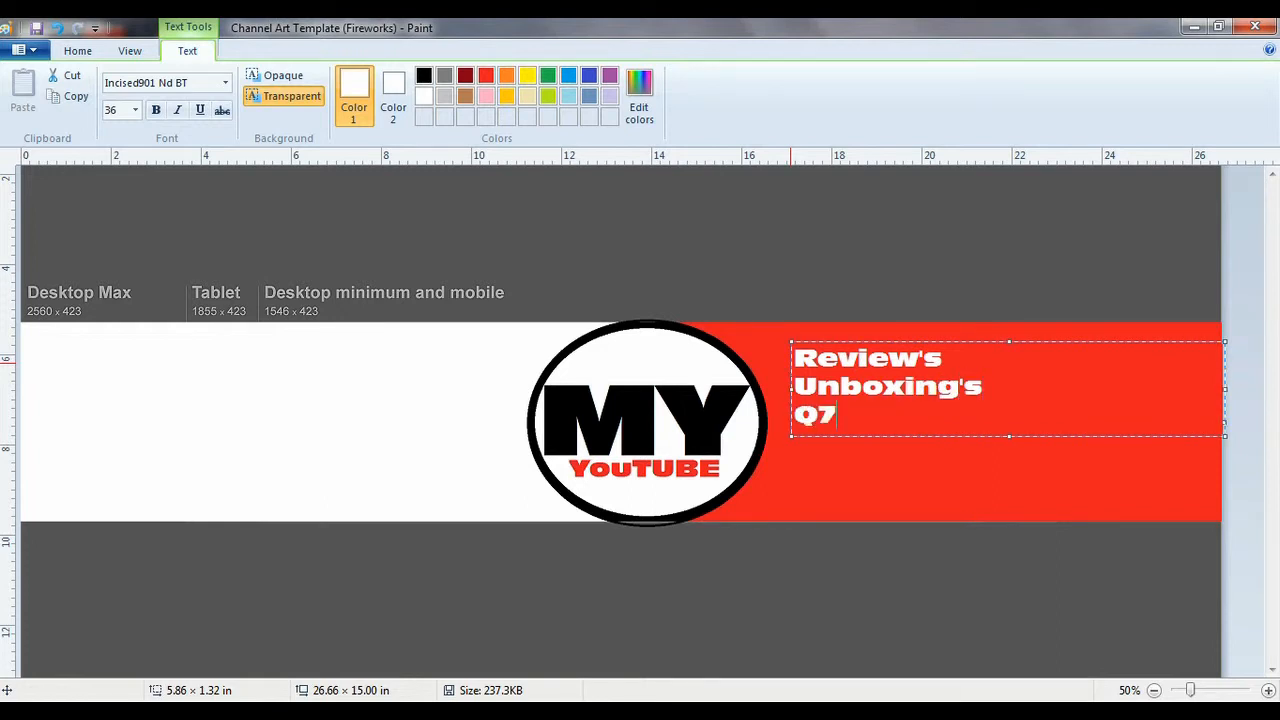
{"action": "key", "text": "BackSpace"}
{"action": "type", "text": "&A"}
{"action": "key", "text": "Return"}
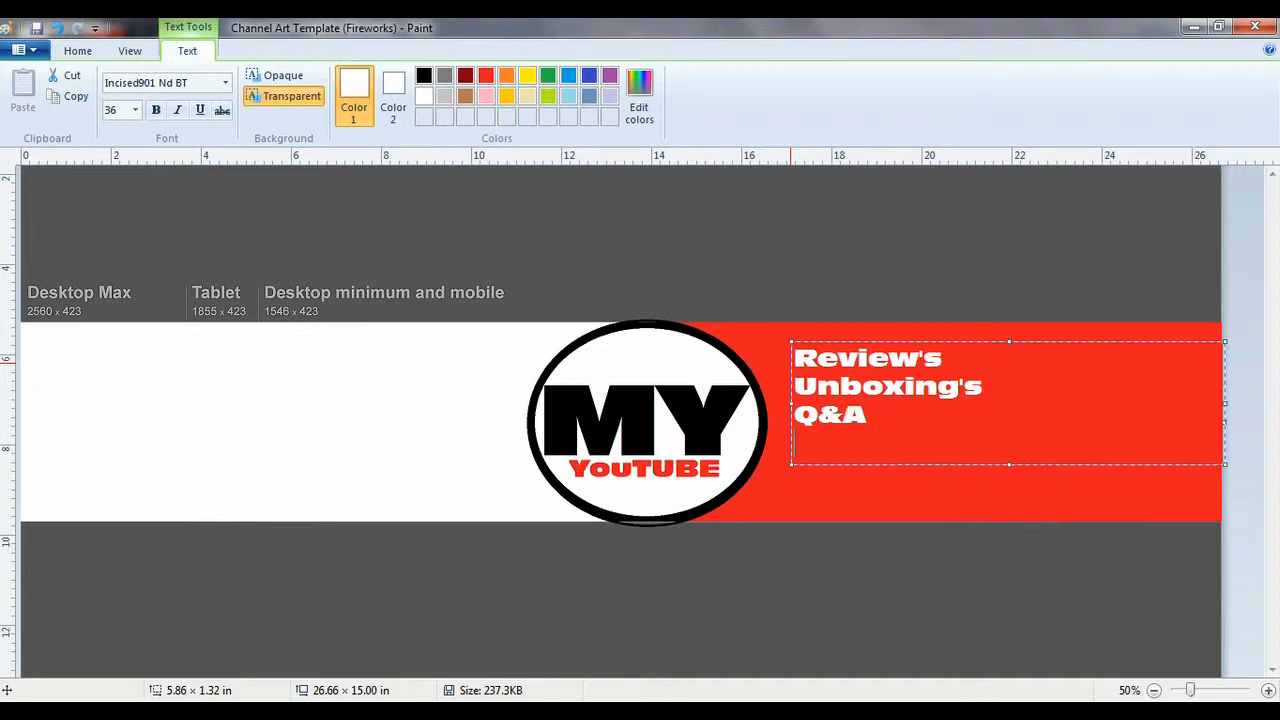
{"action": "type", "text": "Games"}
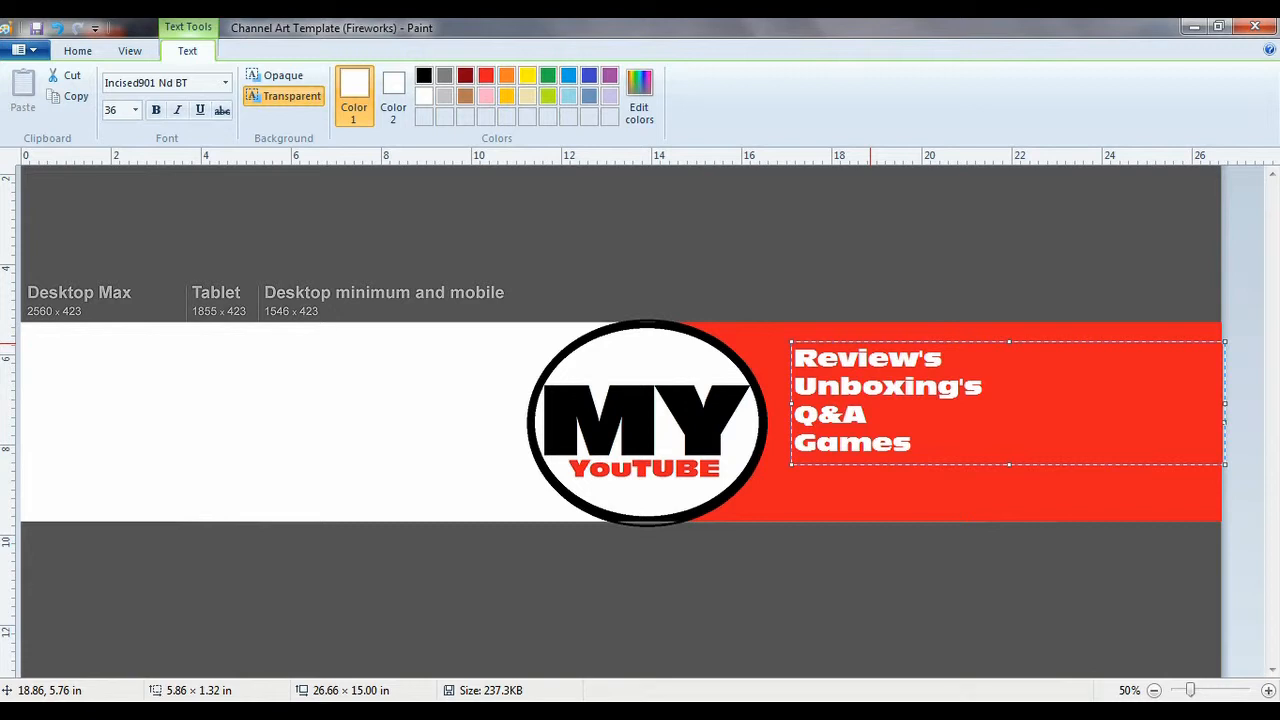
{"action": "key", "text": "Return"}
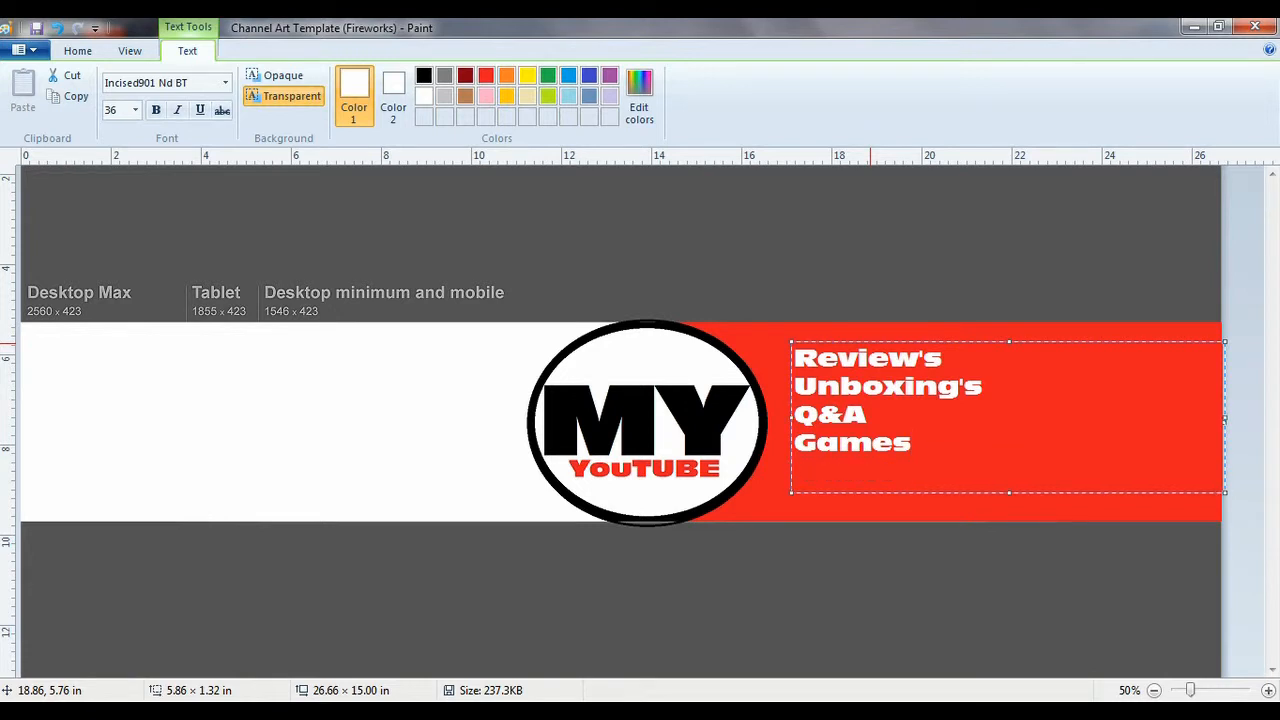
{"action": "type", "text": "Music"}
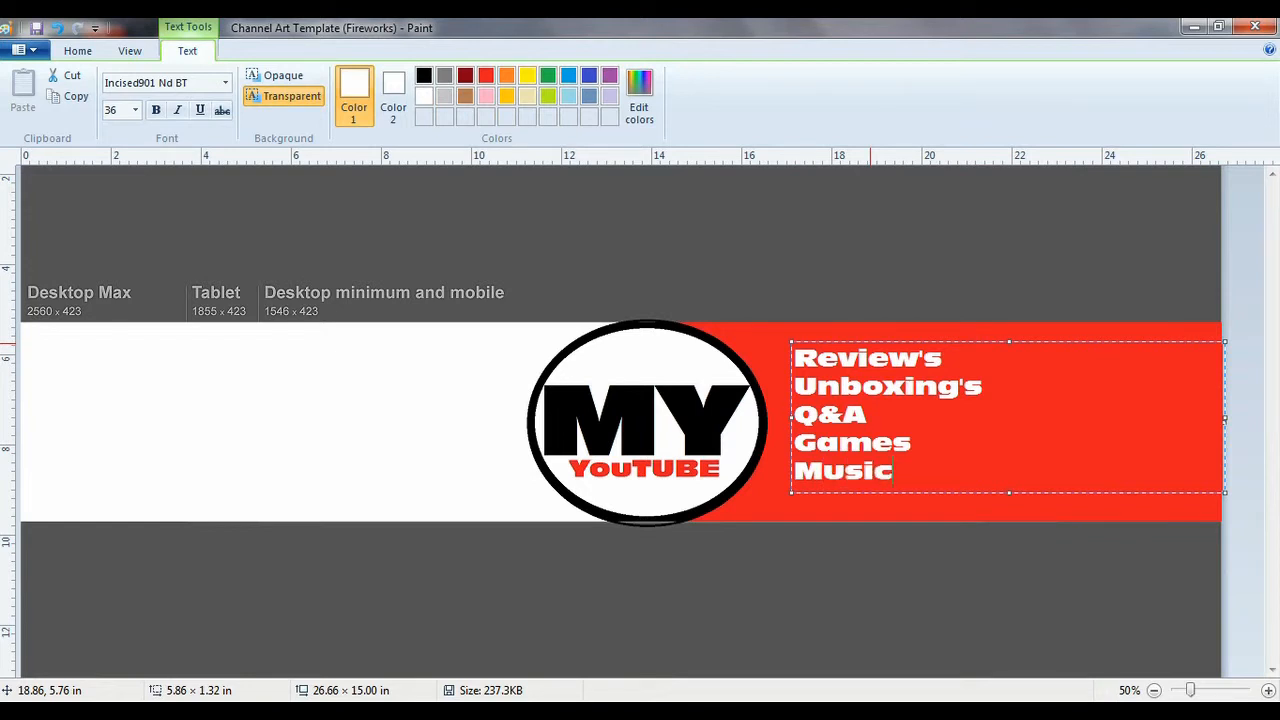
{"action": "left_click_drag", "start_coordinate": [926, 342], "coordinate": [925, 349]}
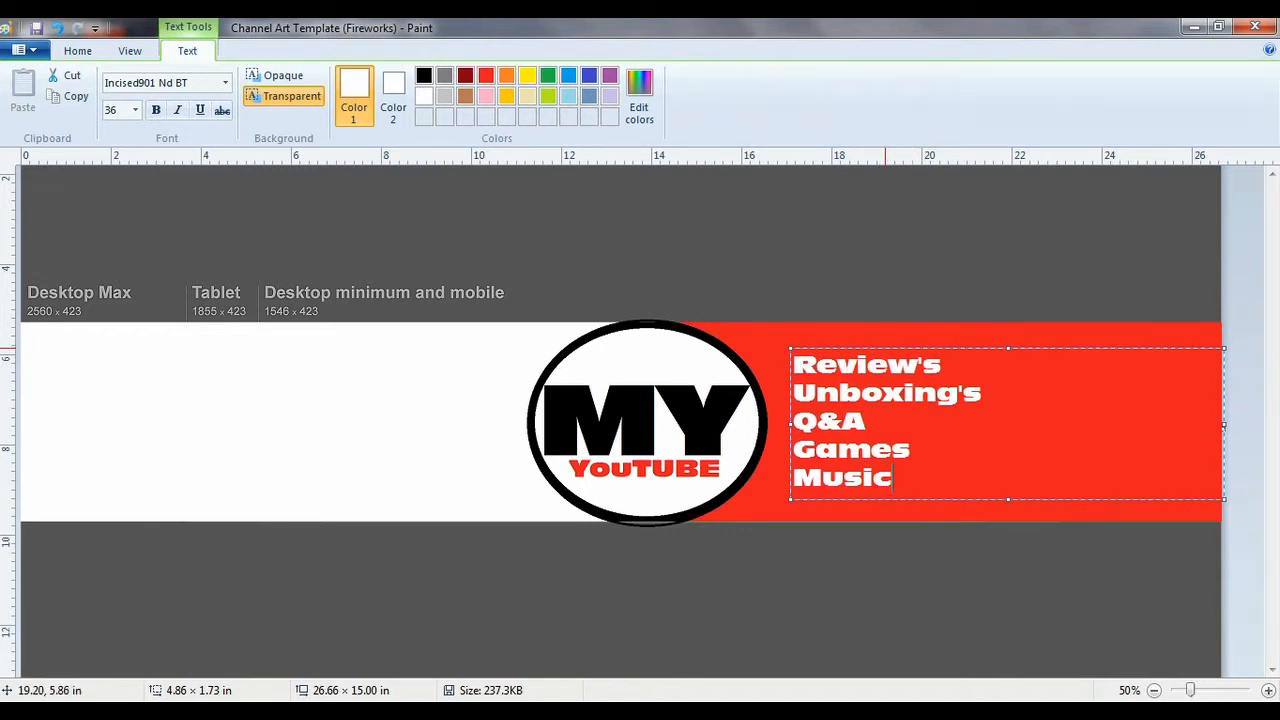
{"action": "left_click", "coordinate": [877, 278]}
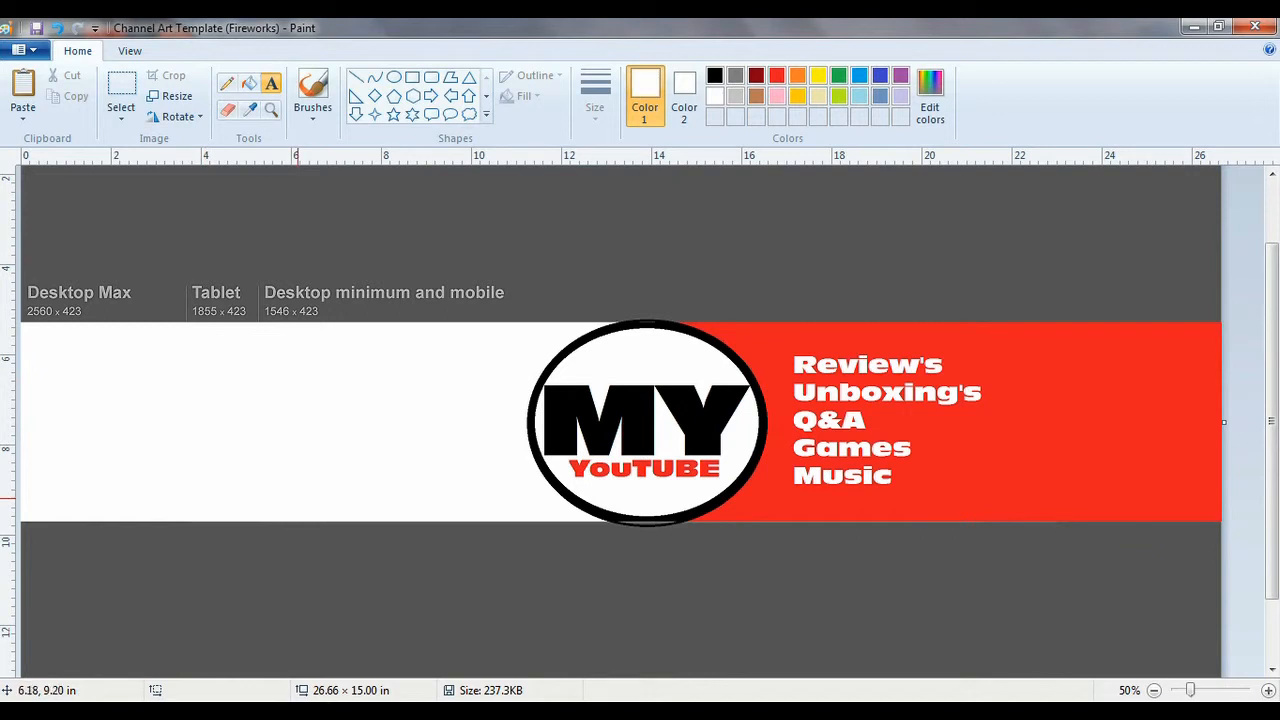
Add the text "SUBSCRIBE" in red, size 36, and place it at the white area's lower edge, just left of the oval.
{"action": "left_click_drag", "start_coordinate": [281, 494], "coordinate": [518, 437]}
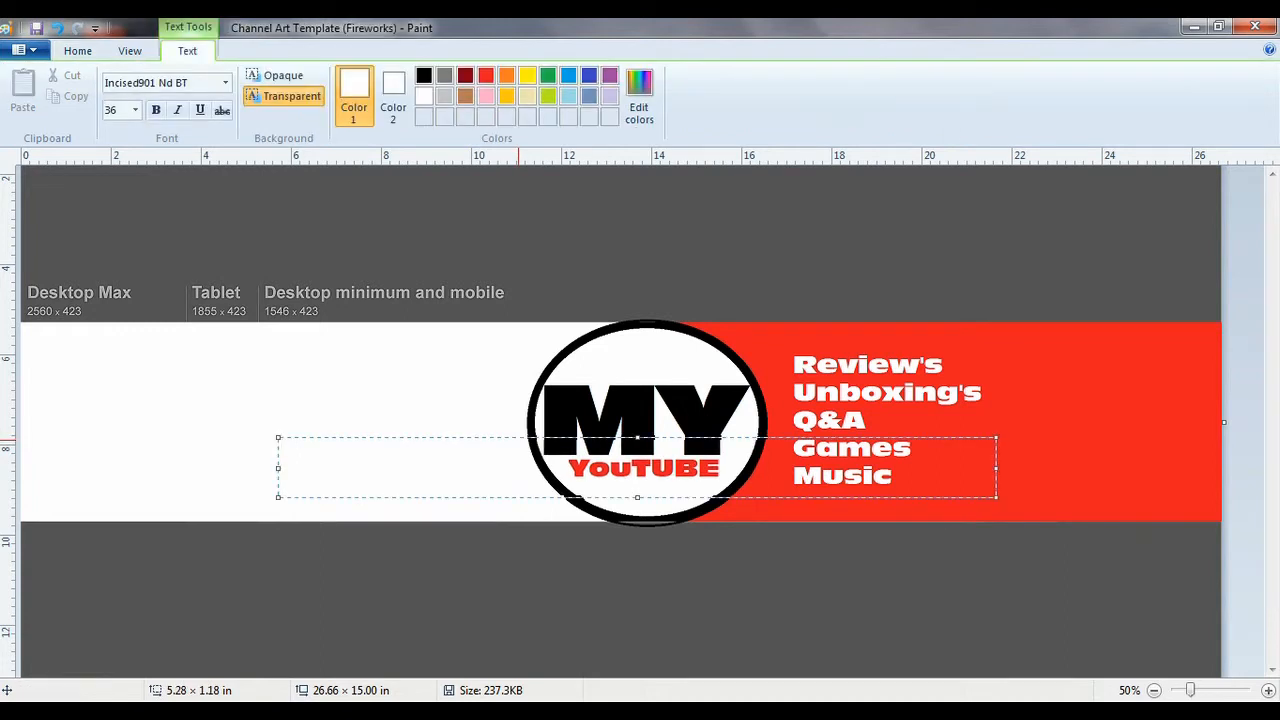
{"action": "key", "text": "Tab"}
{"action": "key", "text": "Tab"}
{"action": "key", "text": "ctrl+a"}
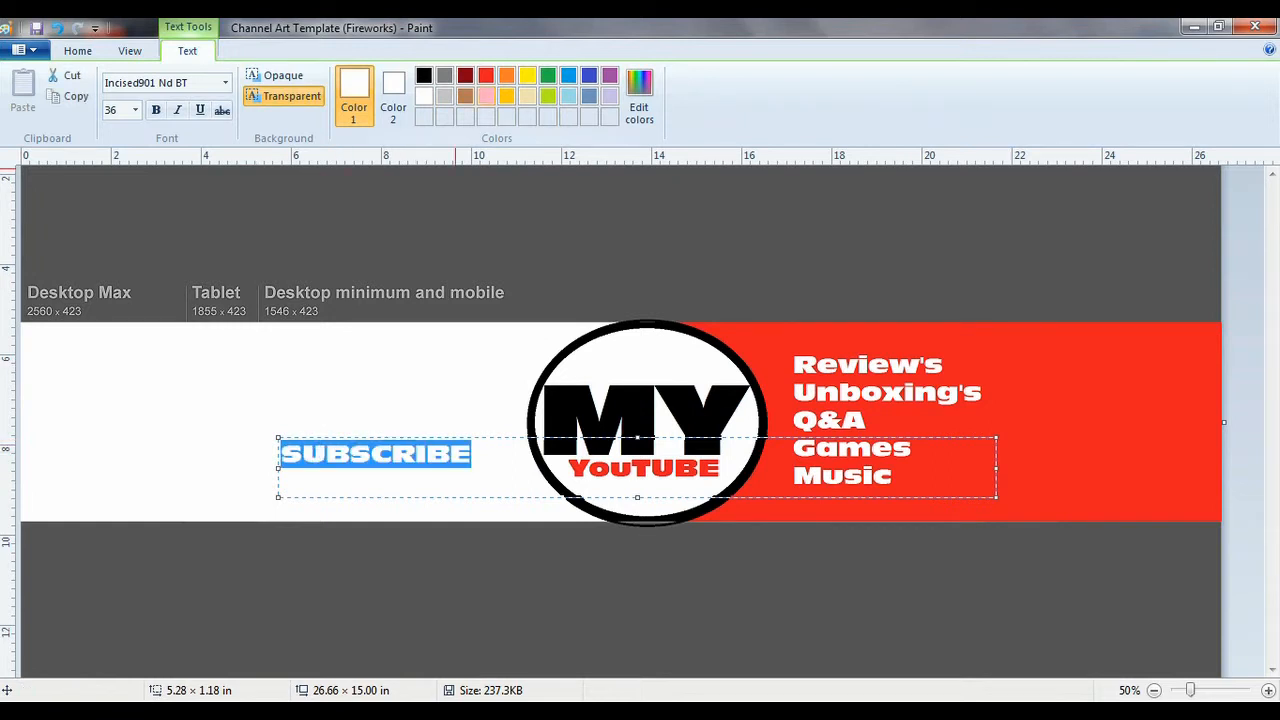
{"action": "left_click", "coordinate": [486, 75]}
{"action": "left_click", "coordinate": [471, 454]}
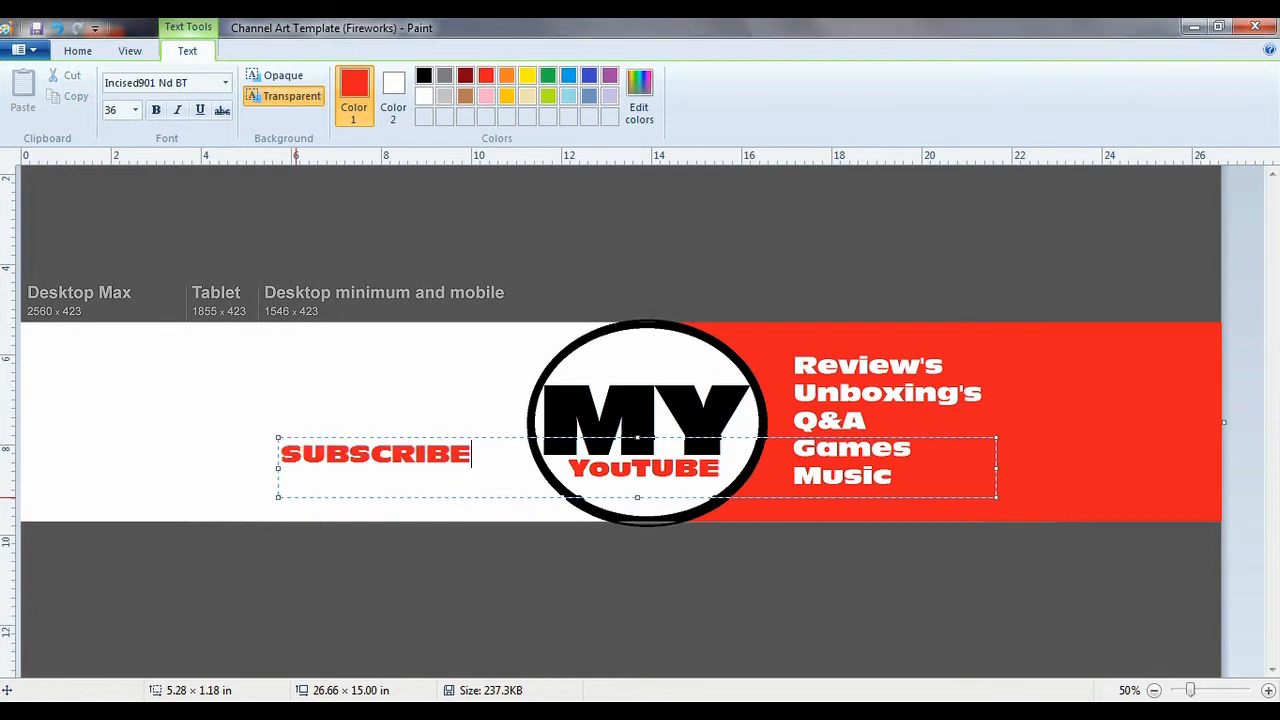
{"action": "left_click_drag", "start_coordinate": [413, 438], "coordinate": [487, 483]}
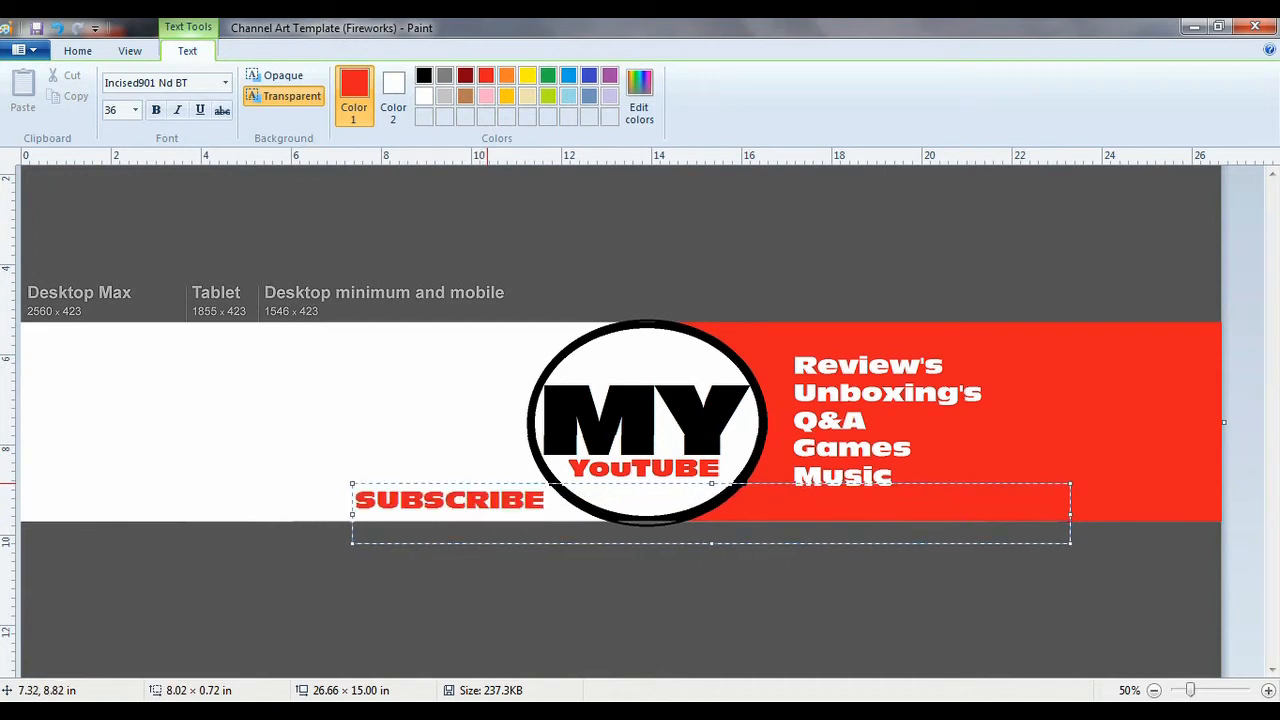
{"action": "left_click", "coordinate": [624, 268]}
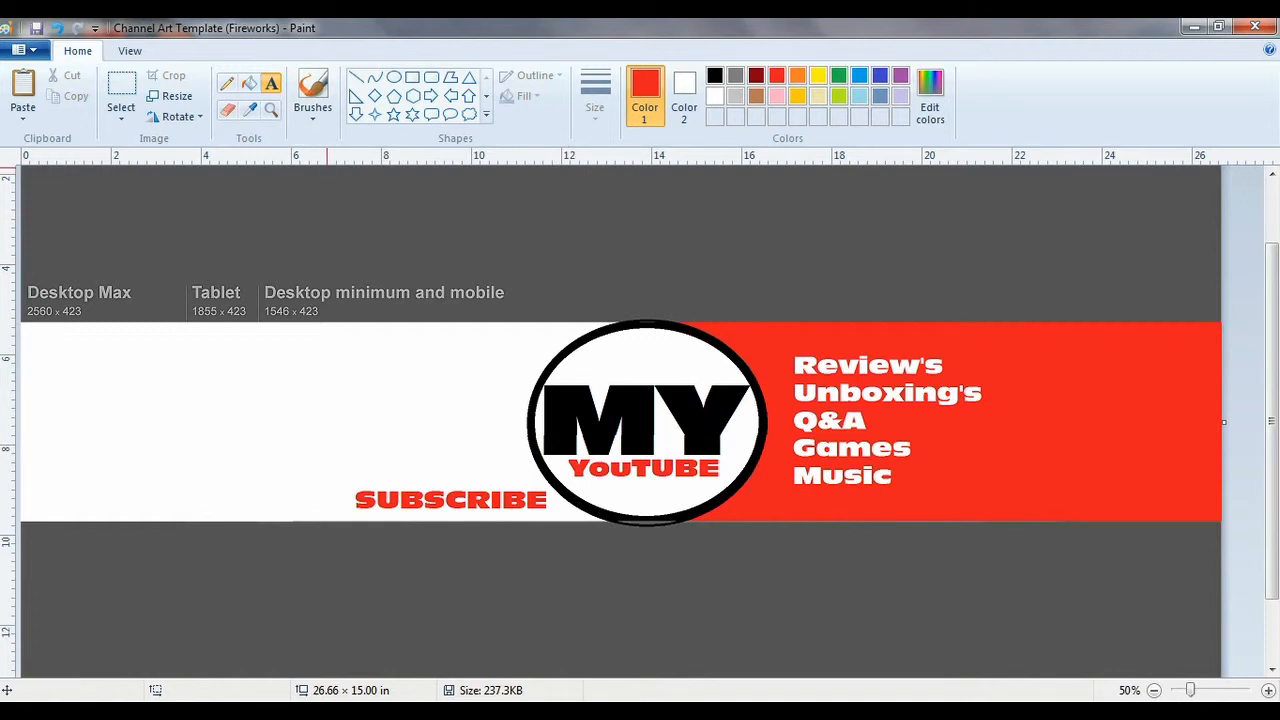
Fill the dark grey template area above the banner with red.
{"action": "left_click", "coordinate": [249, 83]}
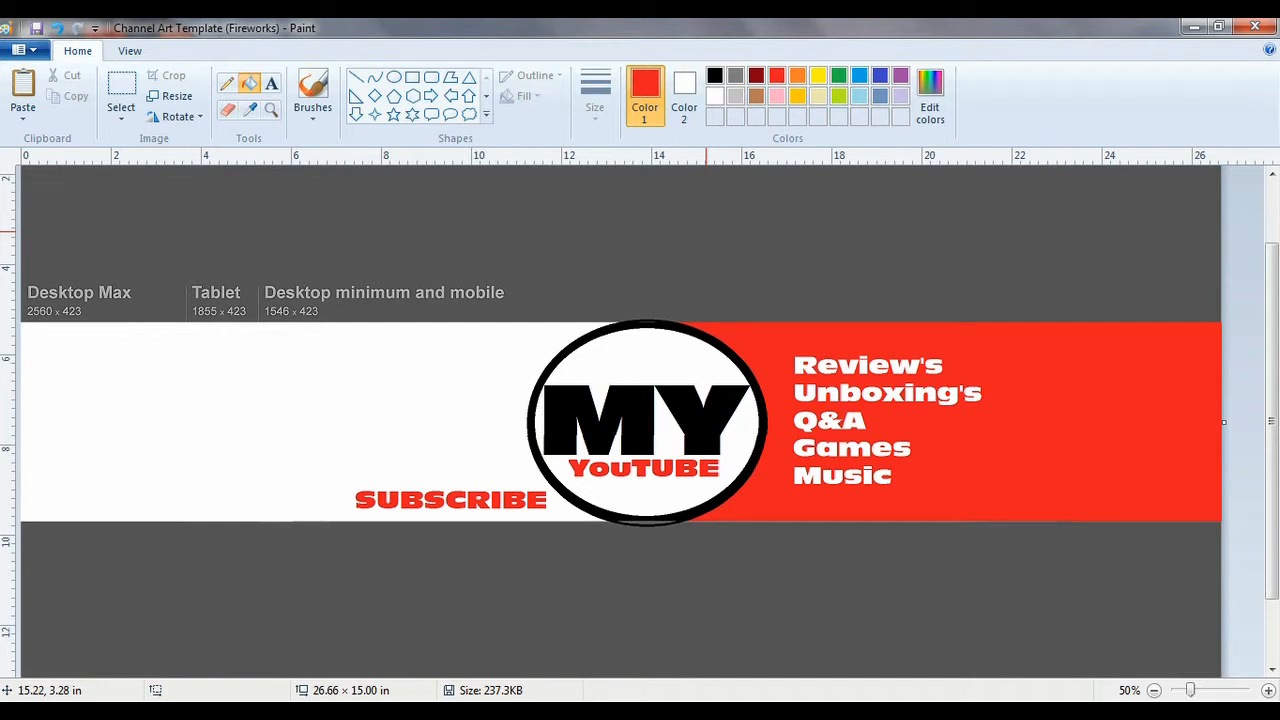
{"action": "left_click", "coordinate": [707, 233]}
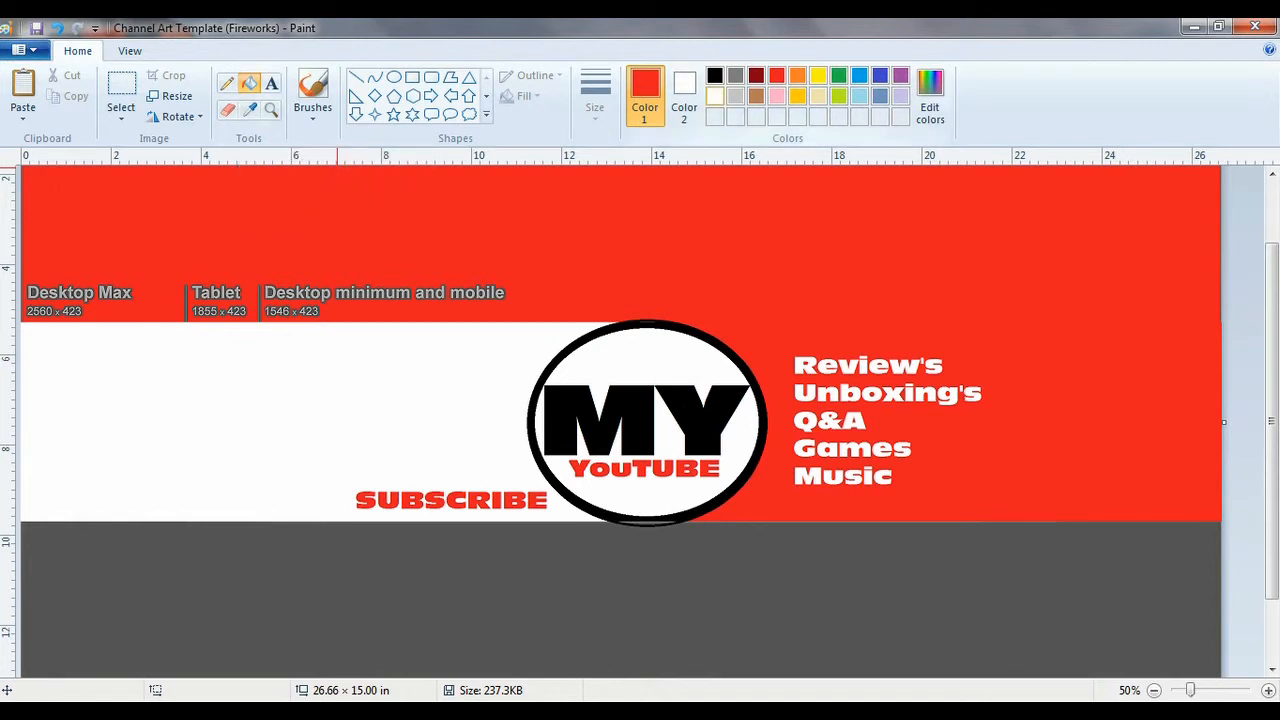
Fill the dark grey template area below the banner with white.
{"action": "left_click", "coordinate": [714, 96]}
{"action": "left_click", "coordinate": [614, 575]}
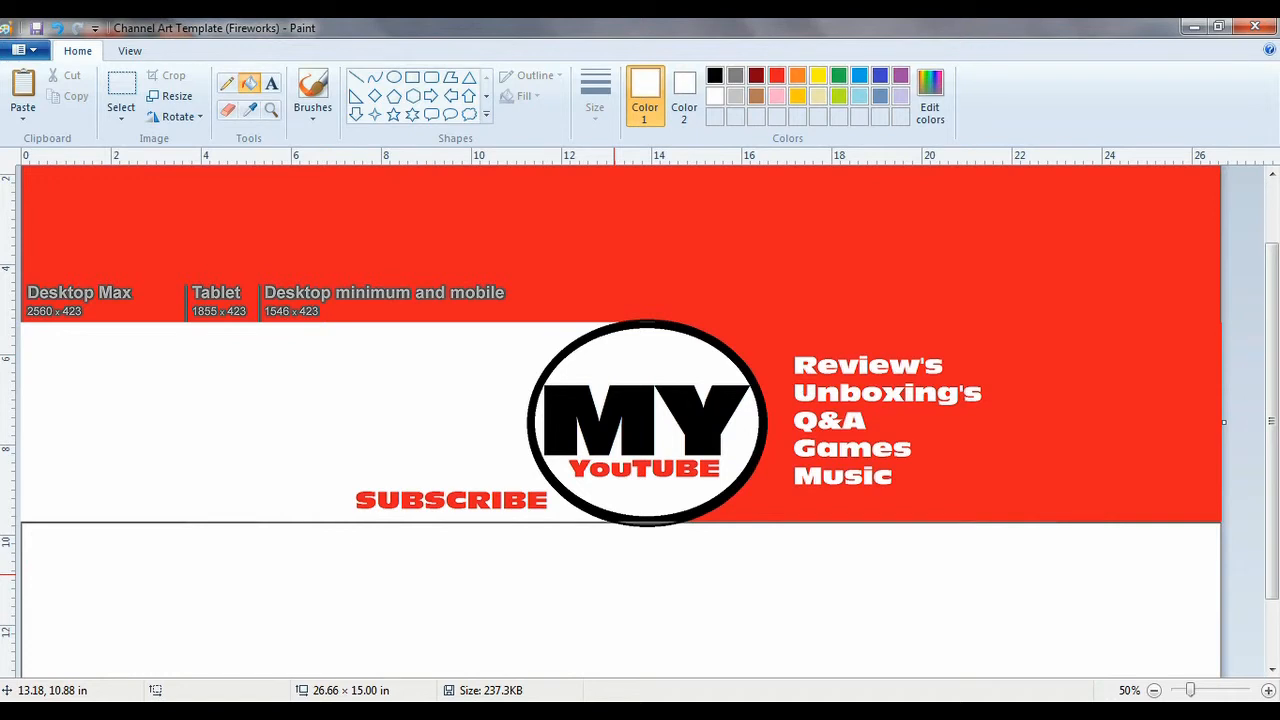
Delete the strip containing the Desktop Max, Tablet and "Desktop minimum and mobile" template labels just above the banner's white area.
{"action": "mouse_move", "coordinate": [1271, 500]}
{"action": "left_mouse_down"}
{"action": "mouse_move", "coordinate": [1271, 438]}
{"action": "mouse_move", "coordinate": [1271, 480]}
{"action": "left_mouse_up"}
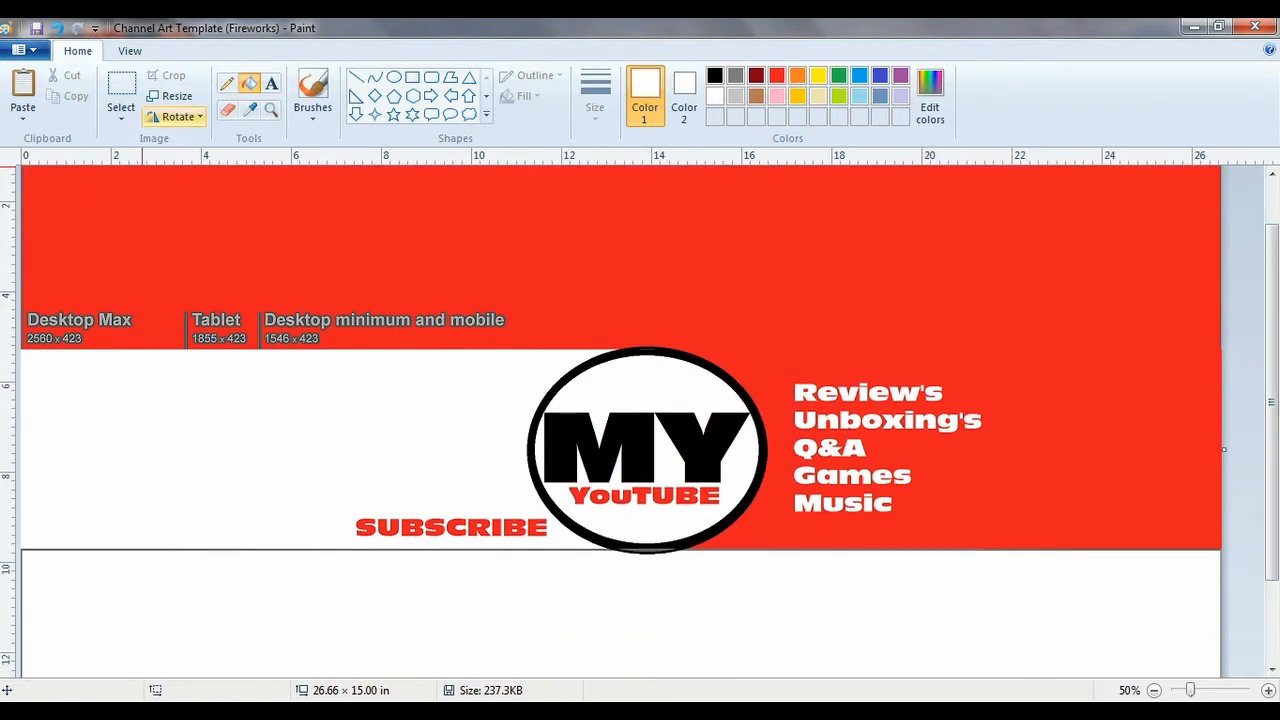
{"action": "left_click", "coordinate": [121, 98]}
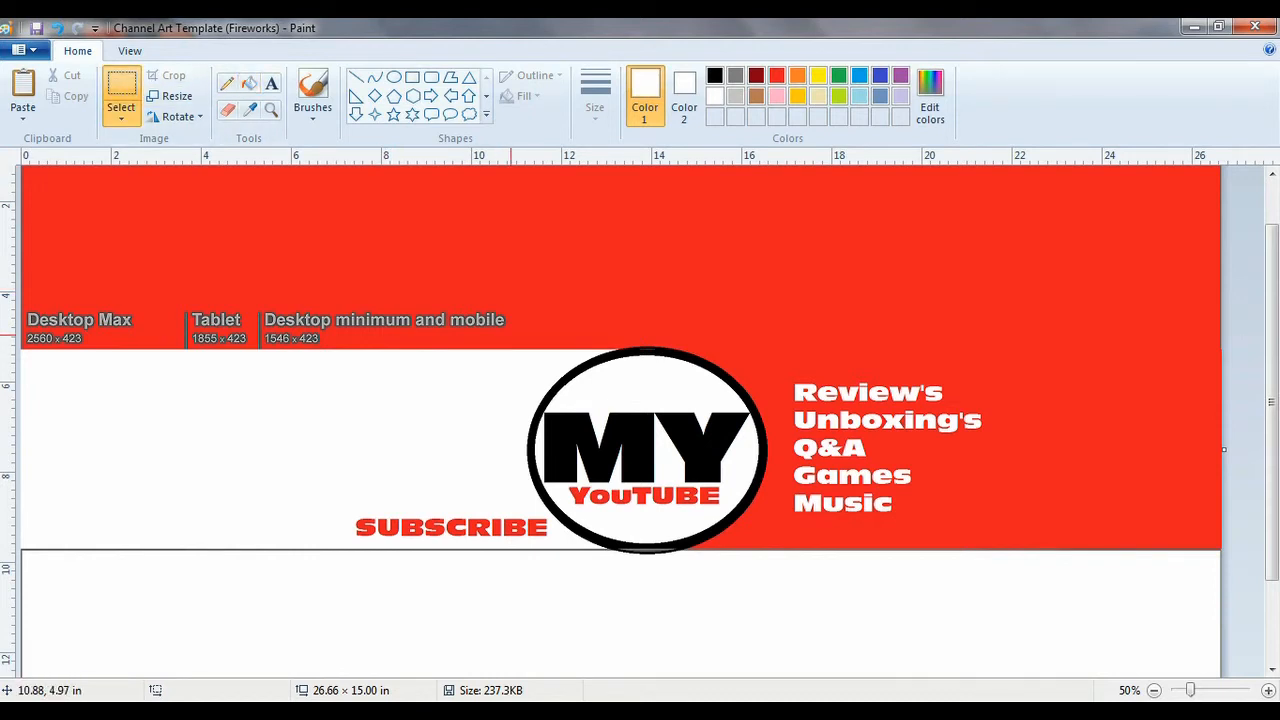
{"action": "left_click_drag", "start_coordinate": [513, 346], "coordinate": [16, 292]}
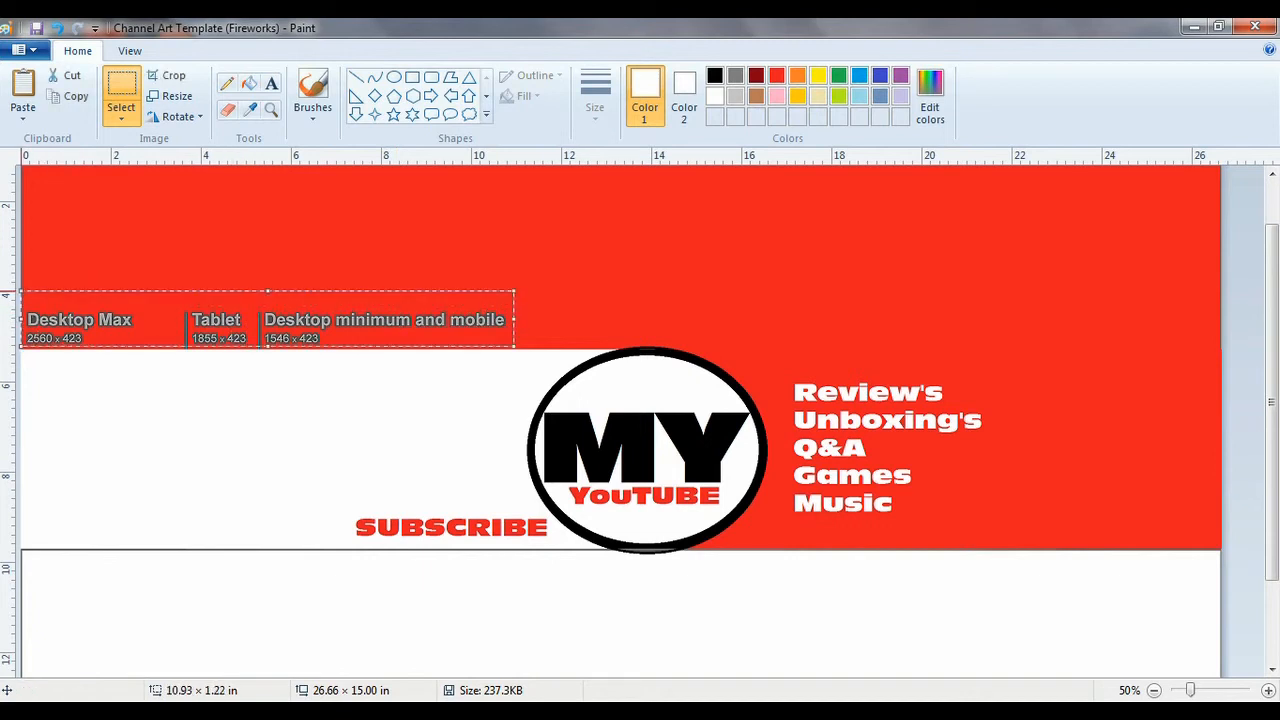
{"action": "key", "text": "Delete"}
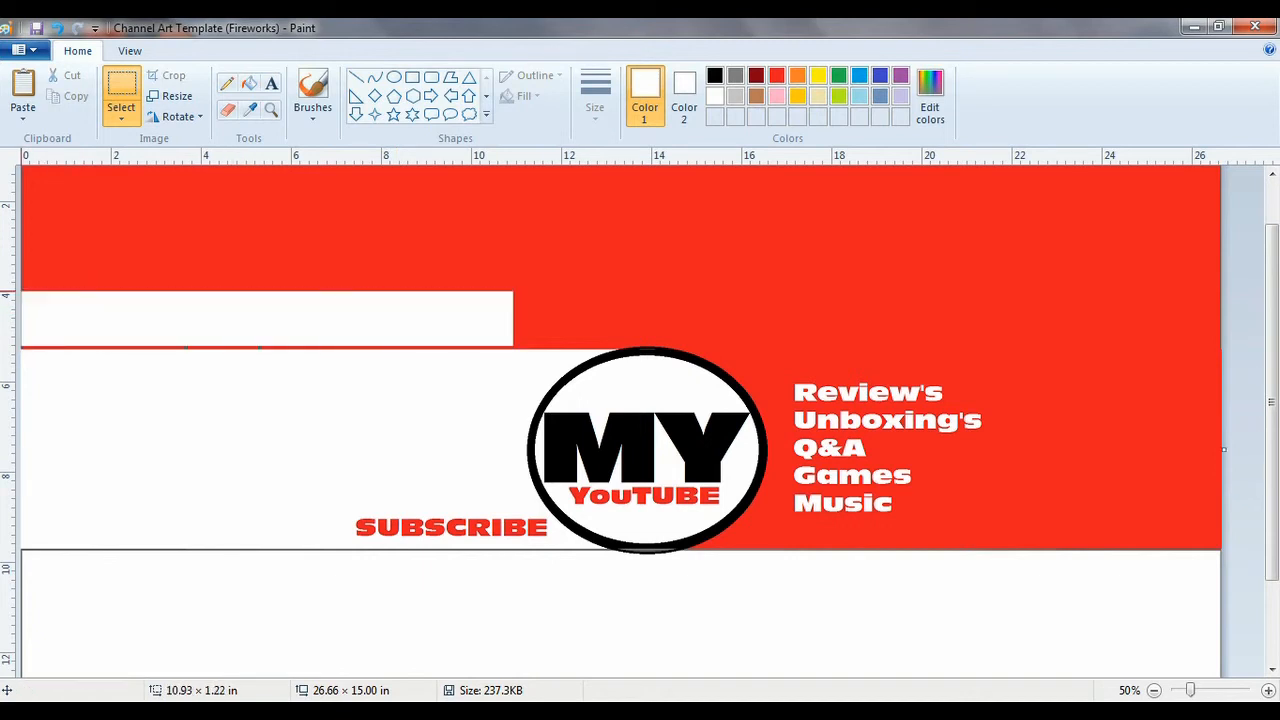
Fill the blank white rectangle left in place of the template labels with red.
{"action": "left_click", "coordinate": [271, 83]}
{"action": "left_click", "coordinate": [249, 83]}
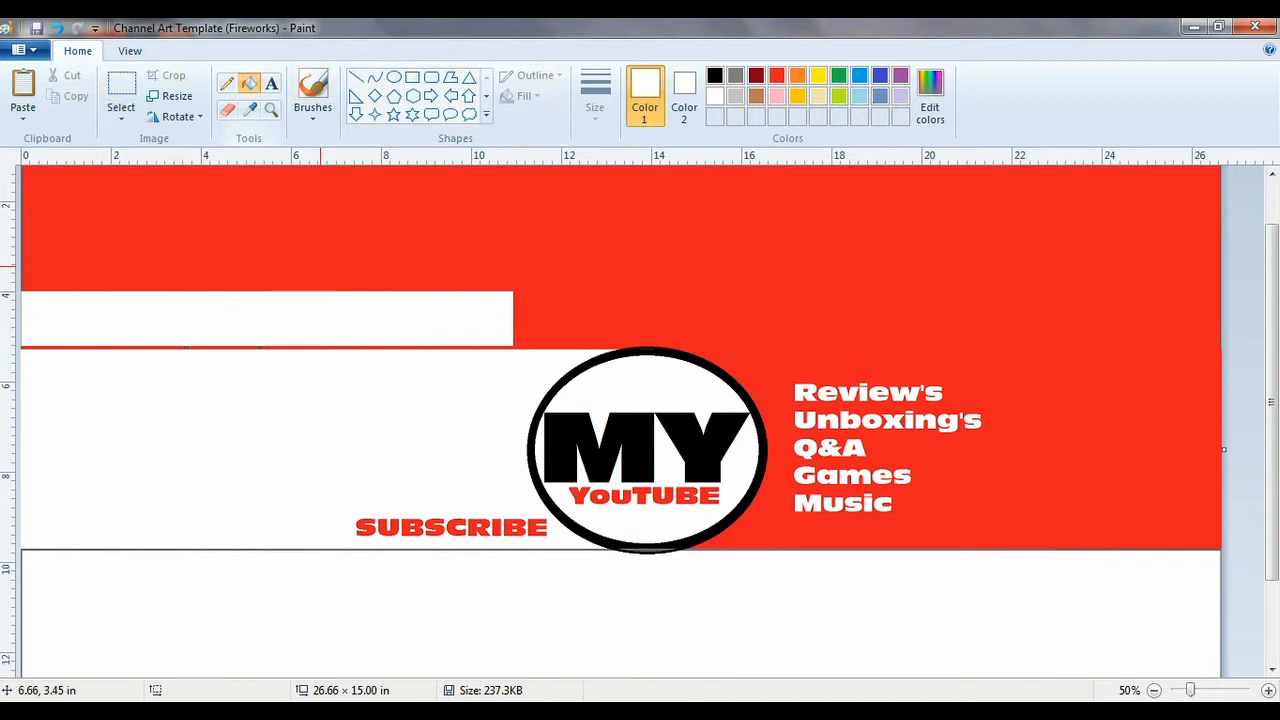
{"action": "left_click", "coordinate": [776, 75]}
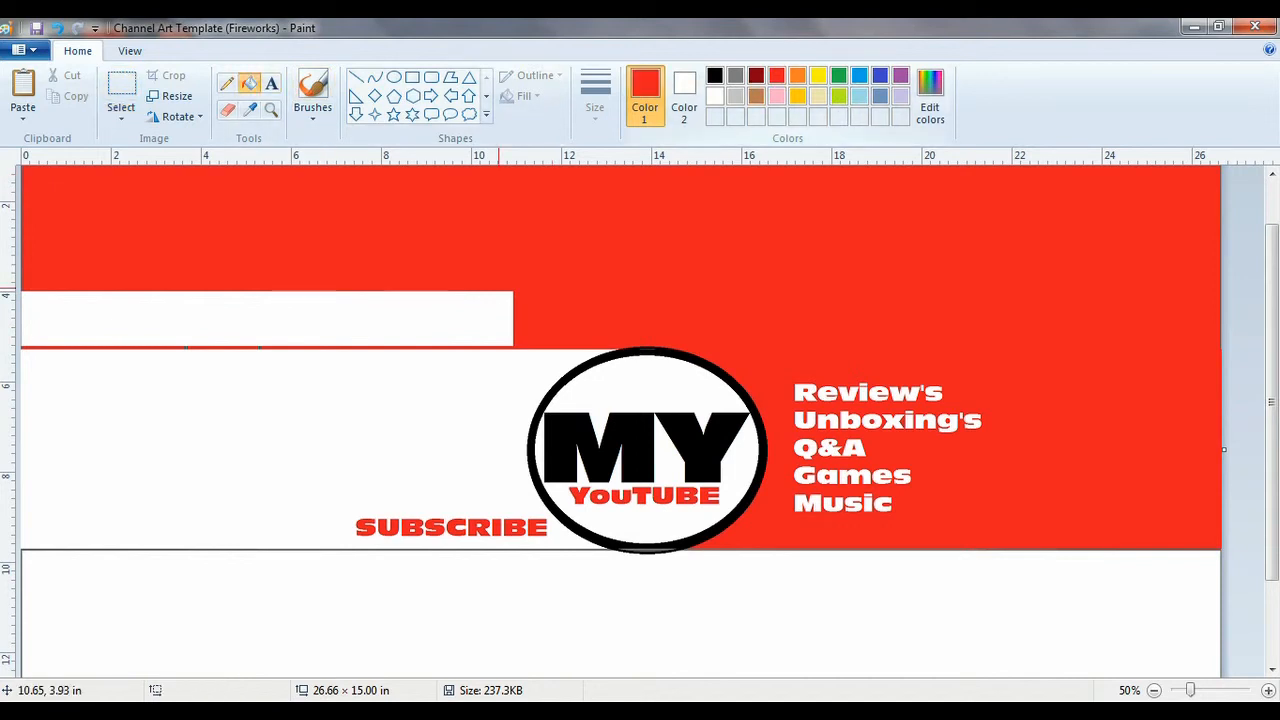